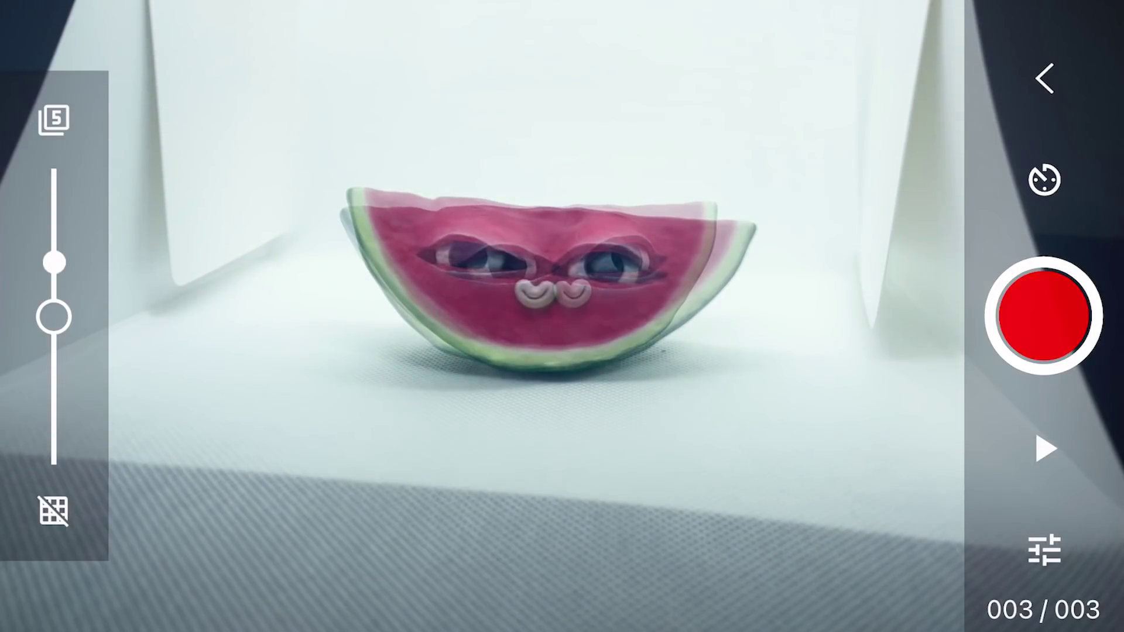
# Step: Capture three further stop-motion frames of the watermelon slice as it turns
pyautogui.click(1044, 316)
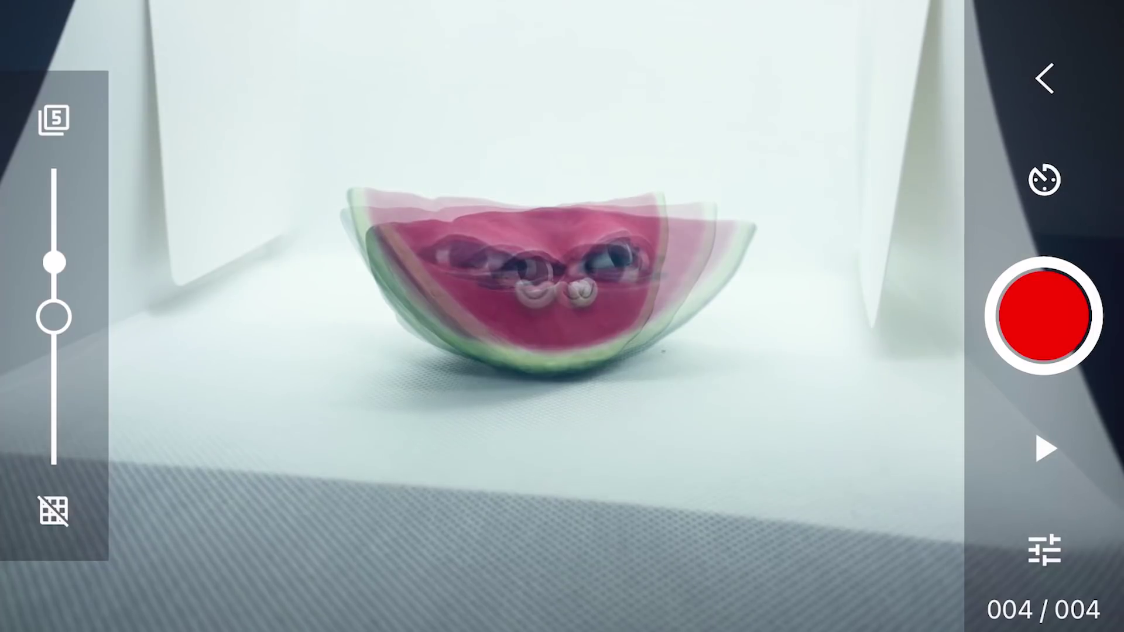
pyautogui.click(1043, 316)
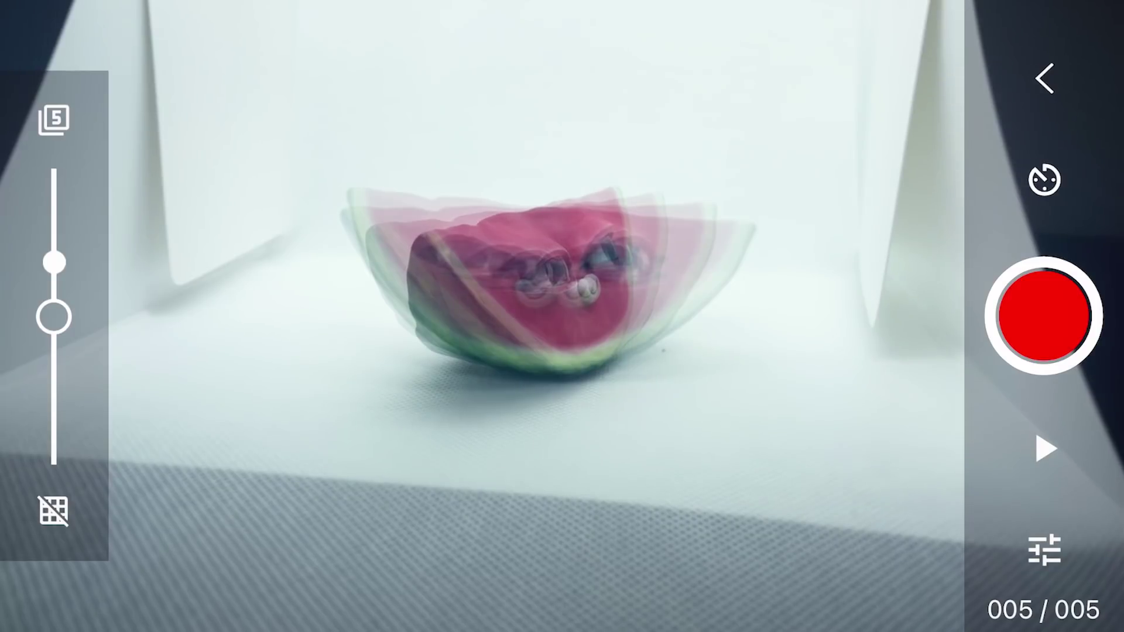
pyautogui.click(1044, 316)
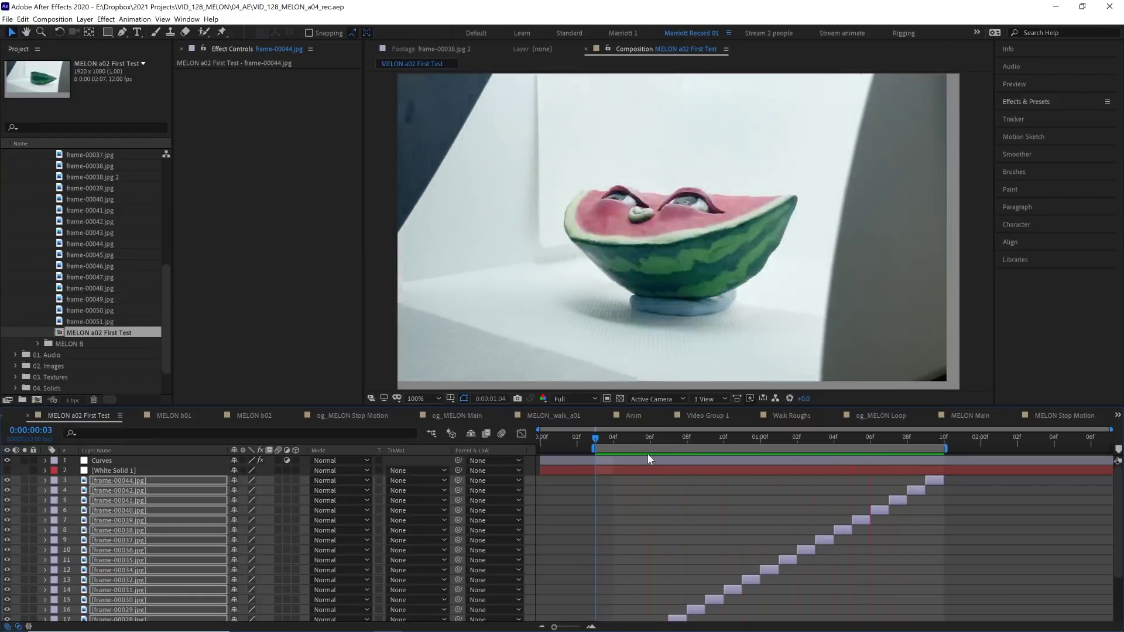
pyautogui.moveTo(606, 437)
pyautogui.mouseDown()
pyautogui.moveTo(596, 436)
pyautogui.moveTo(606, 436)
pyautogui.mouseUp()
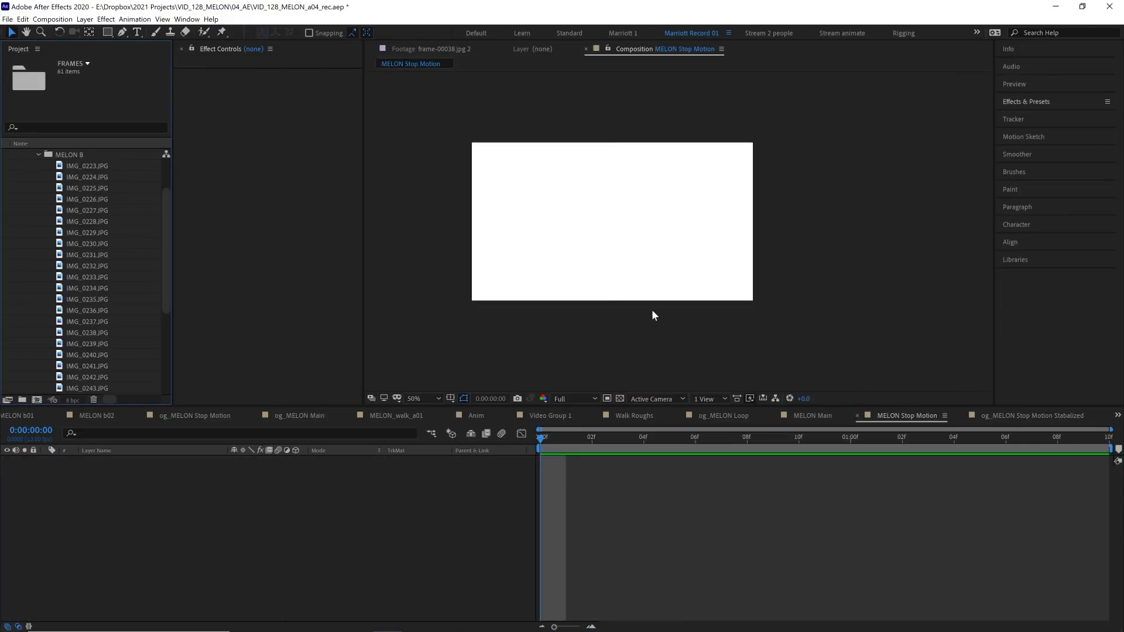
# Step: Add images IMG_0223.JPG through IMG_0249.JPG to the MELON Stop Motion composition and scale all of them to 50%
pyautogui.click(88, 166)
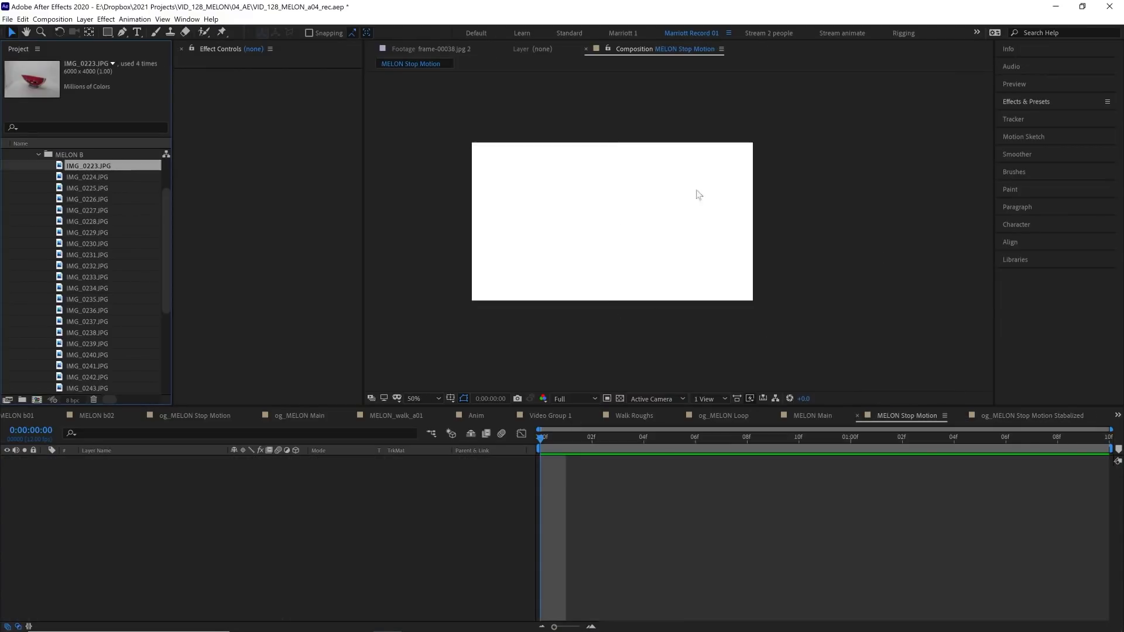
pyautogui.scroll(-2, 113, 196)
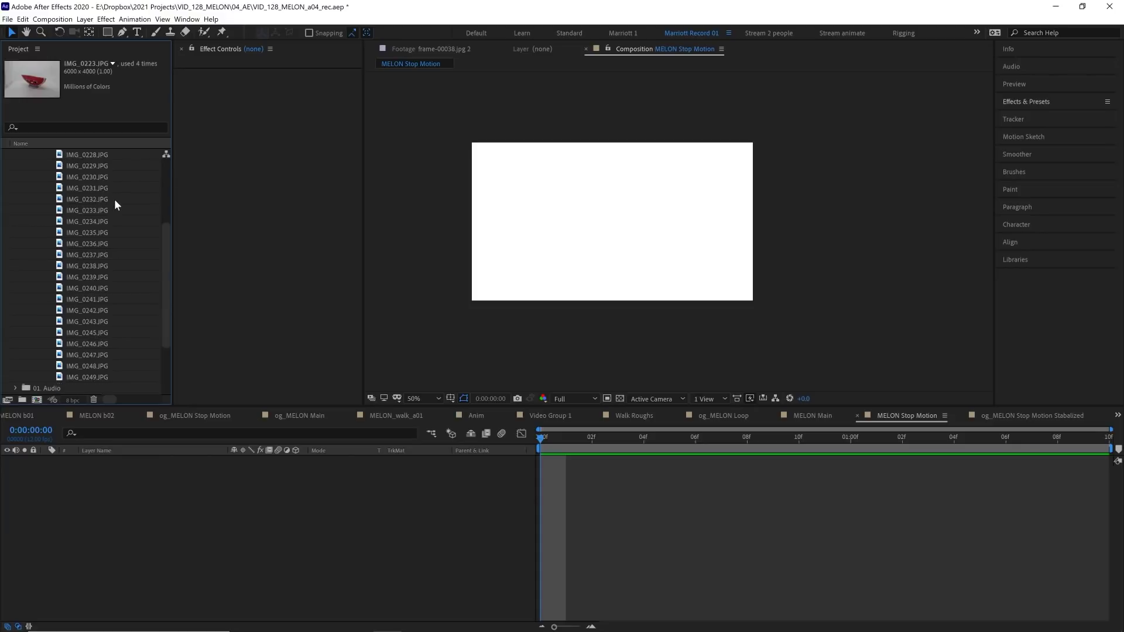
pyautogui.keyDown('shift'); pyautogui.click(103, 377); pyautogui.keyUp('shift')
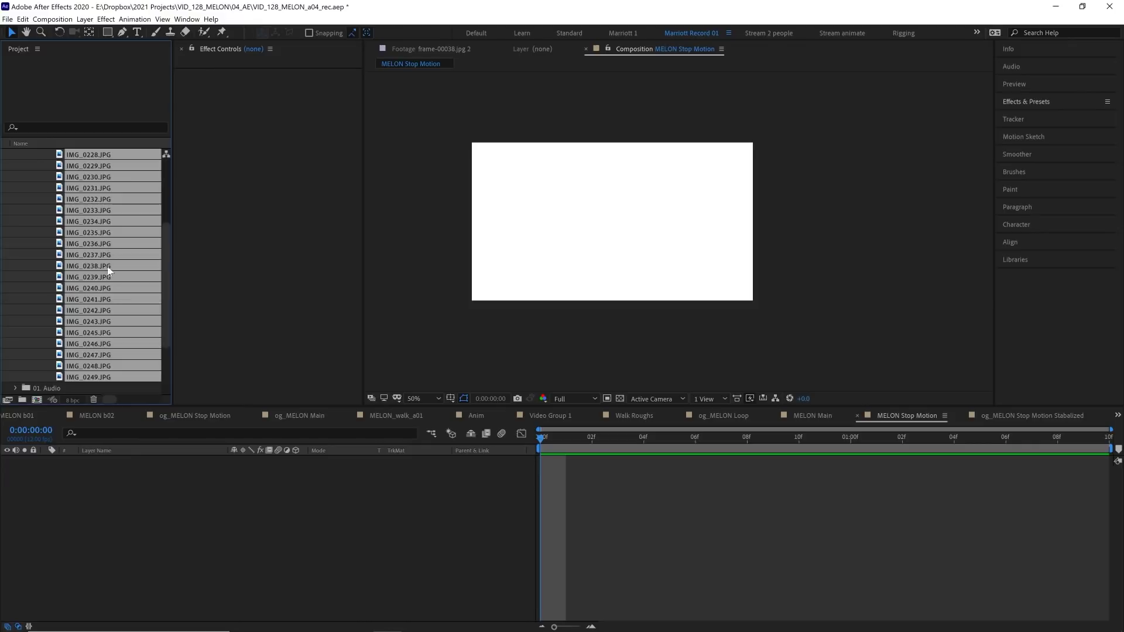
pyautogui.moveTo(395, 294); pyautogui.dragTo(609, 257)
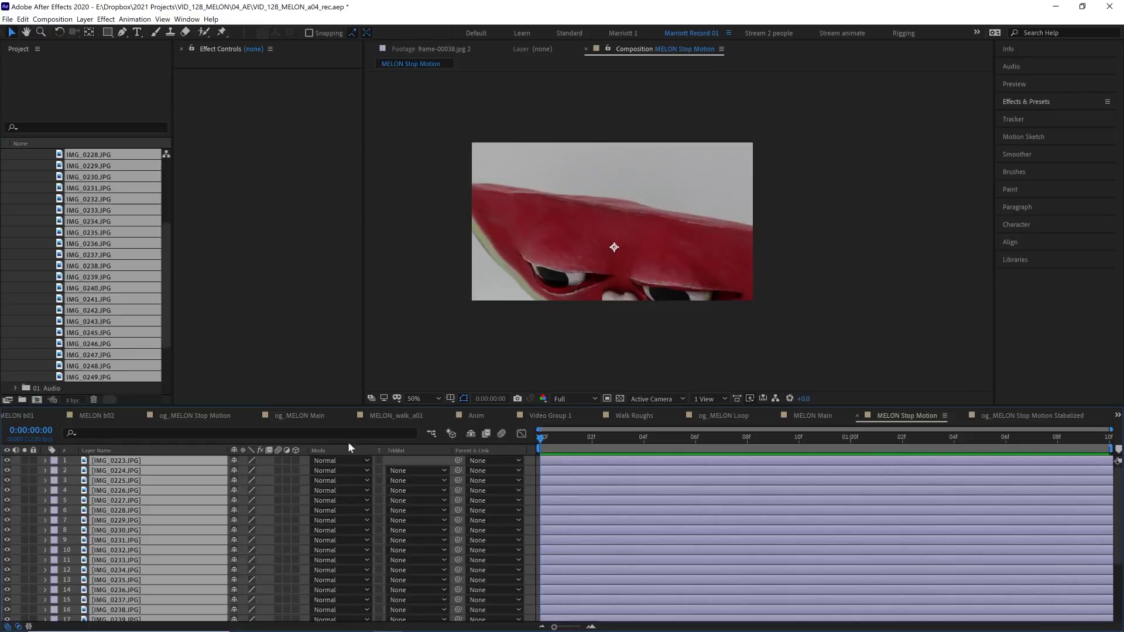
pyautogui.press('s')
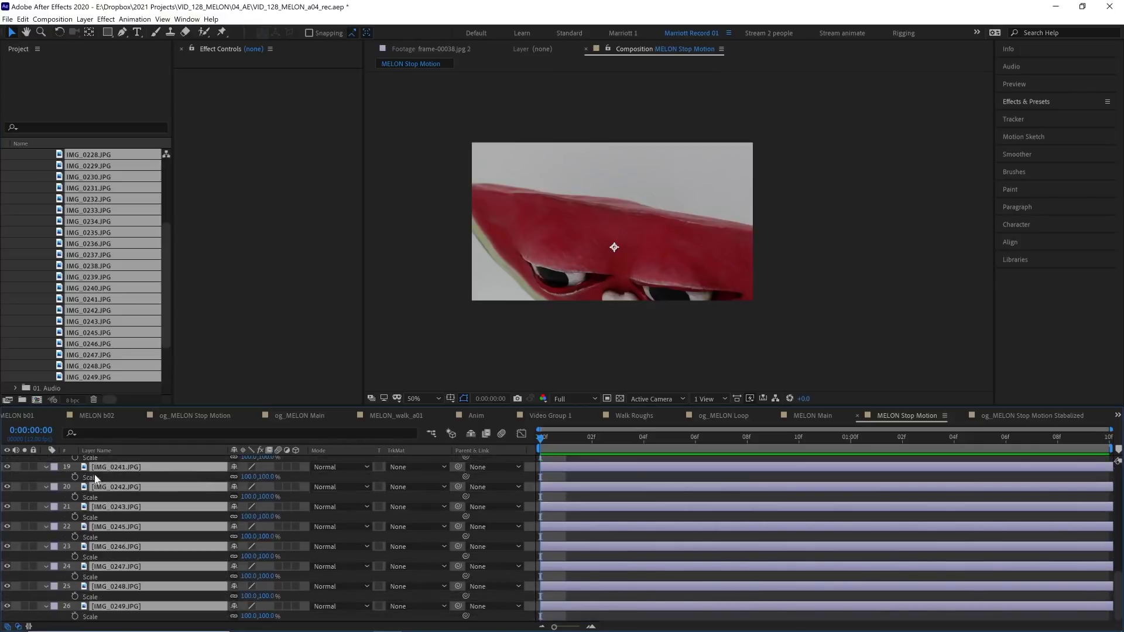
pyautogui.moveTo(266, 477); pyautogui.dragTo(238, 477)
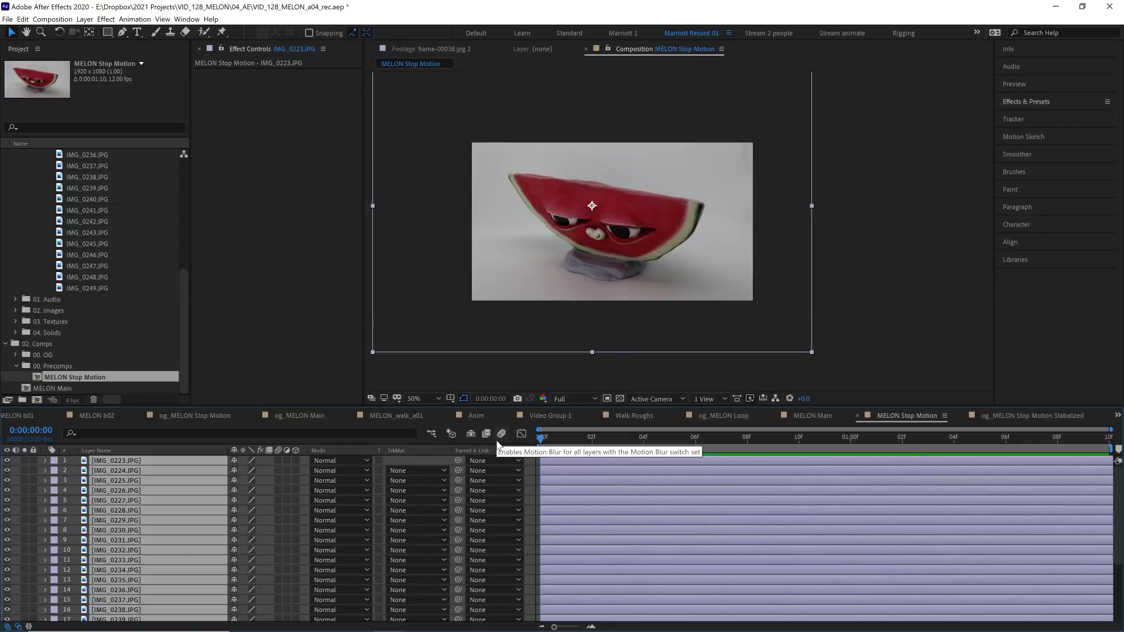
# Step: Trim all selected image layers to one frame and arrange them one after another with Sequence Layers
pyautogui.hotkey('alt', ']')
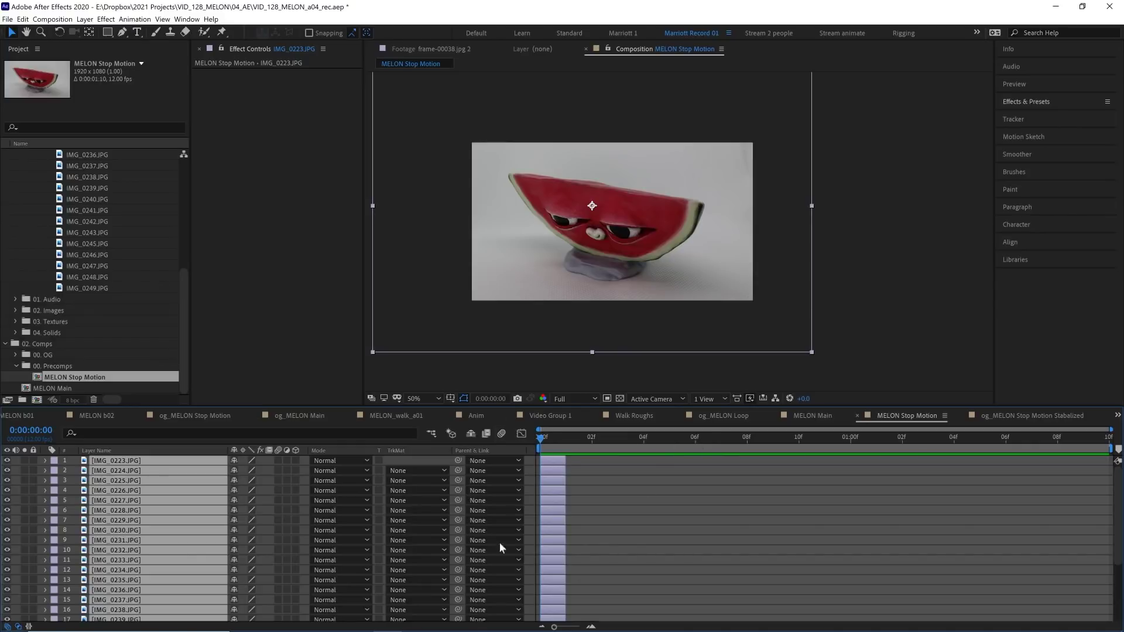
pyautogui.rightClick(555, 463)
pyautogui.moveTo(626, 338)
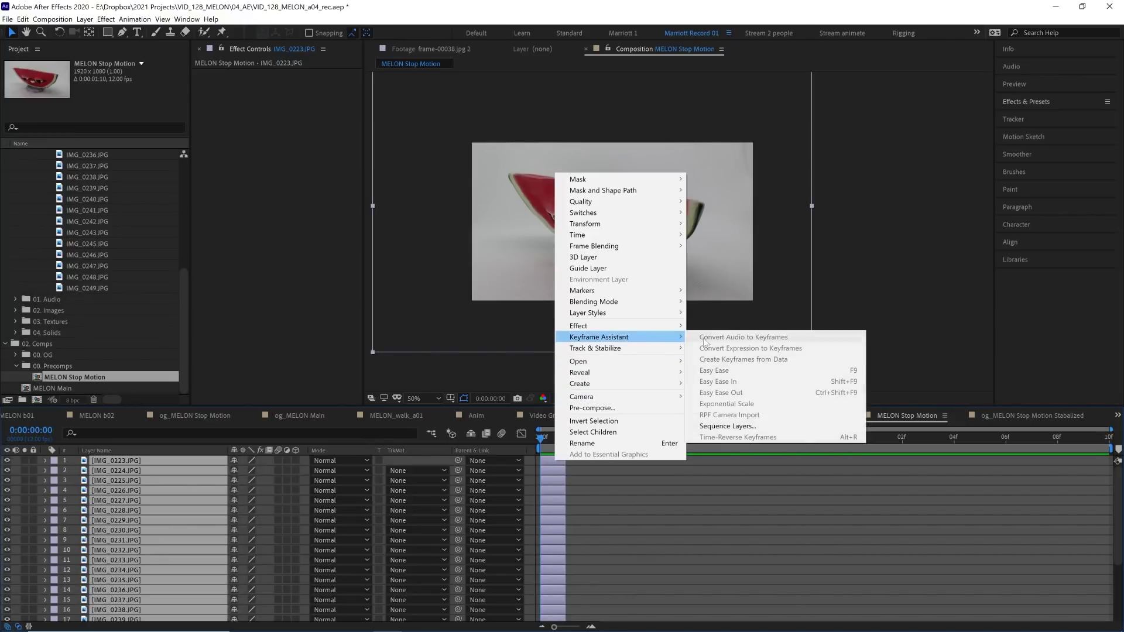
pyautogui.click(728, 426)
pyautogui.click(745, 510)
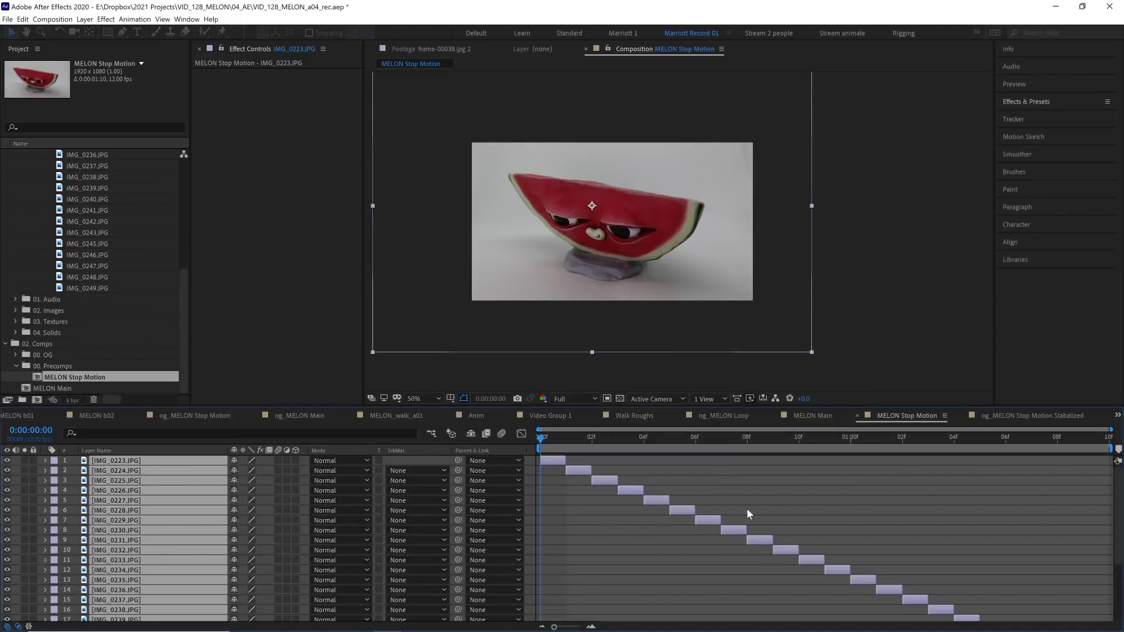
# Step: Scrub through and play back the sequenced melon frames, examining how steadily the character moves
pyautogui.moveTo(549, 437); pyautogui.dragTo(901, 448)
pyautogui.press('space')
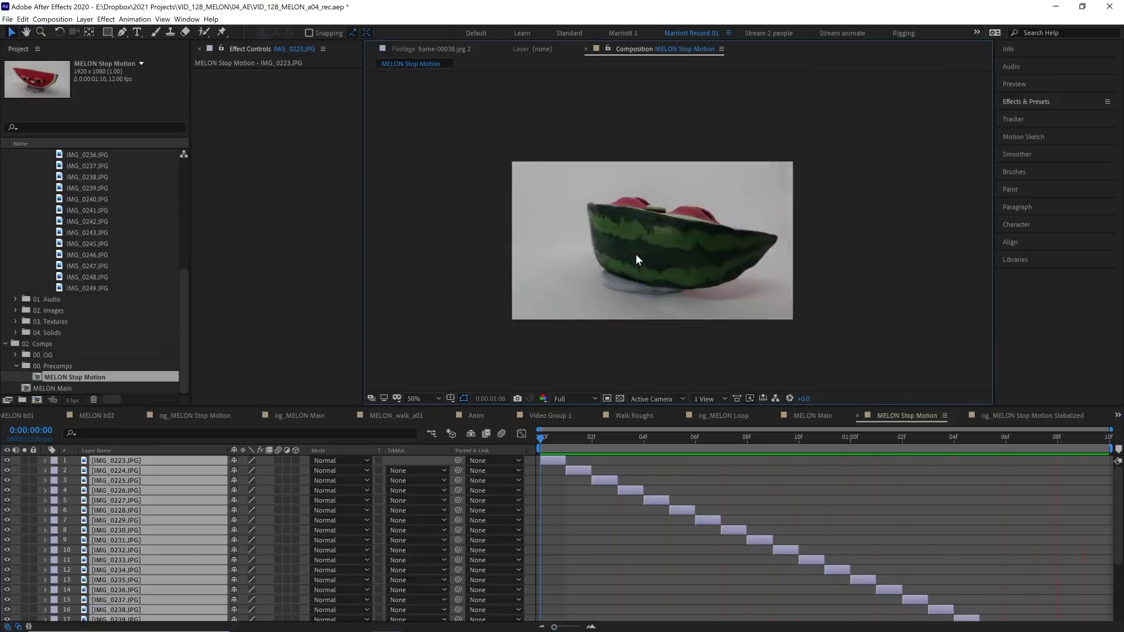
pyautogui.scroll(2, 622, 215)
pyautogui.press('space')
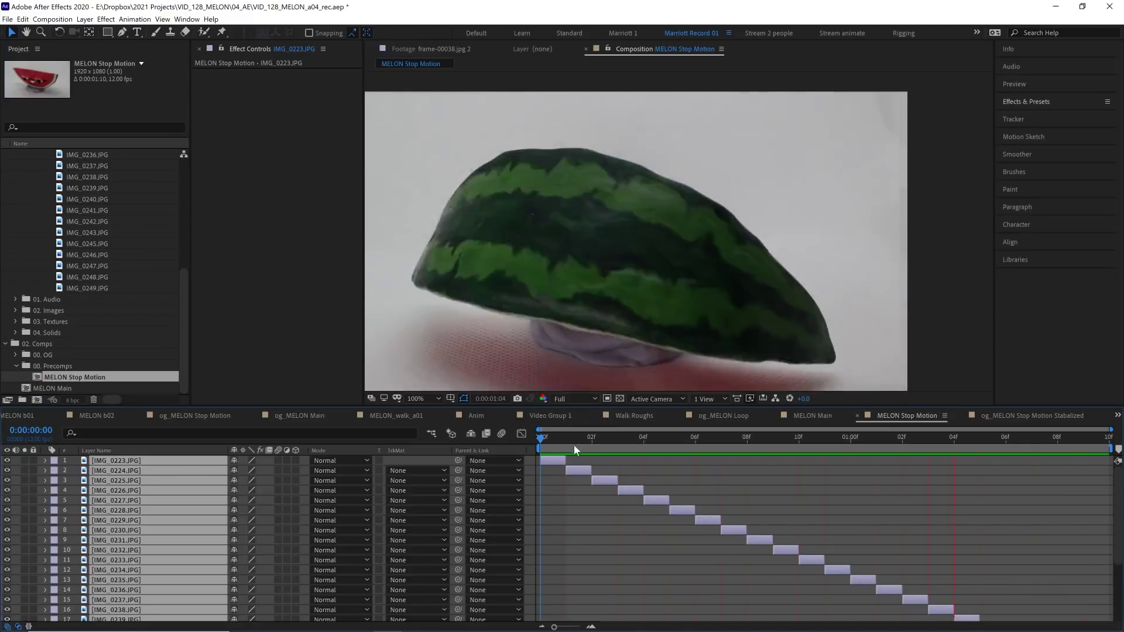
pyautogui.press('space')
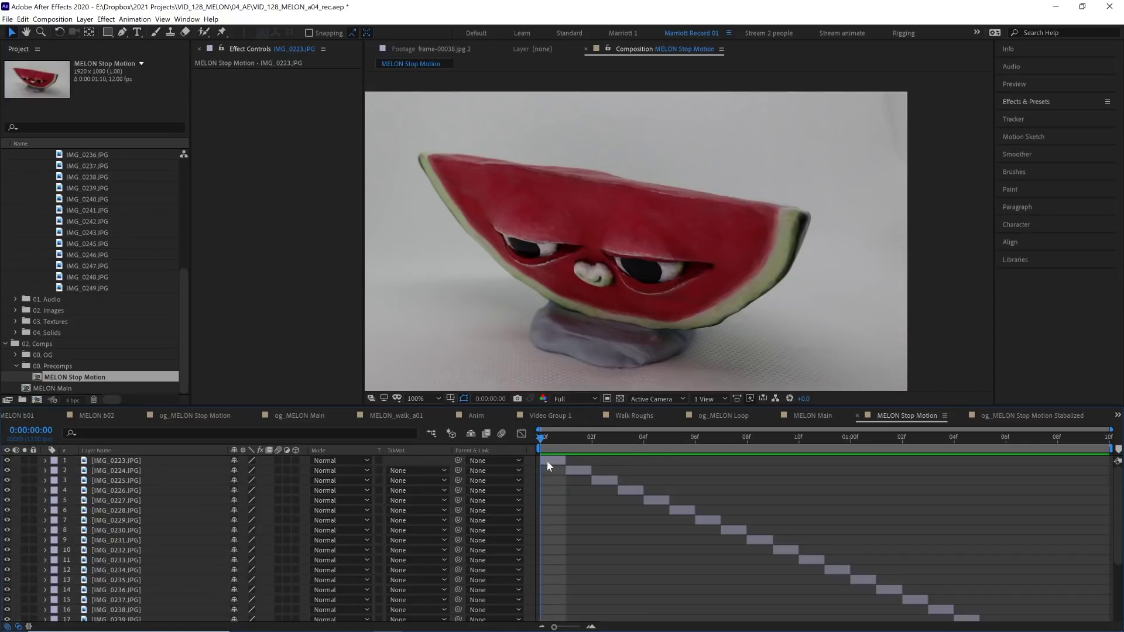
# Step: Duplicate the first IMG_0223.JPG layer, extend the copy across the whole composition and set its opacity to 50%
pyautogui.click(547, 462)
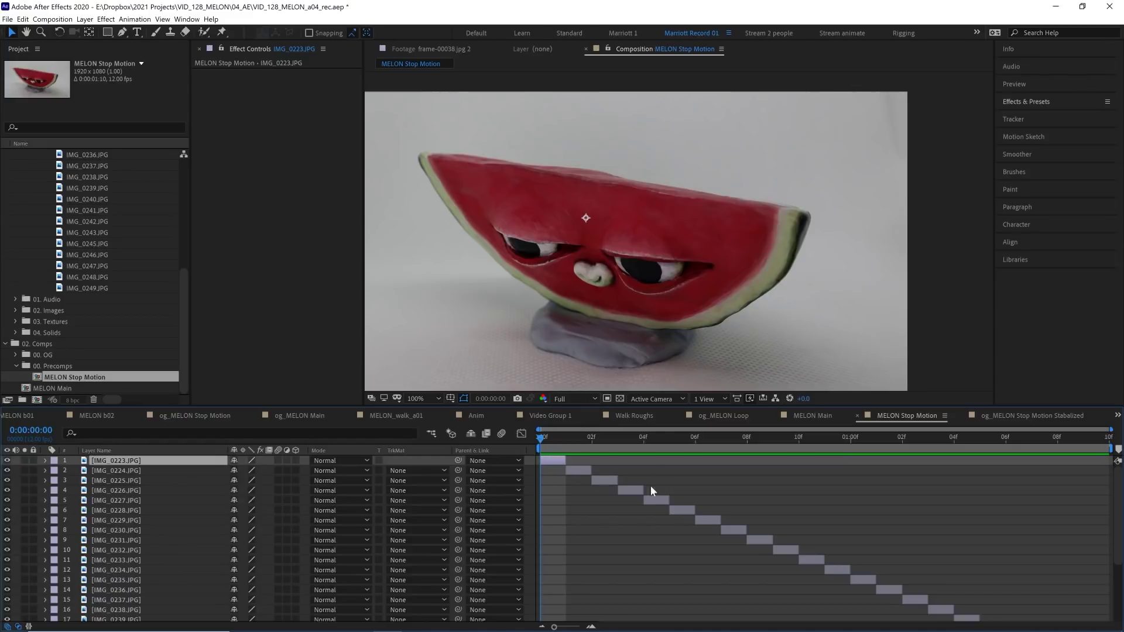
pyautogui.hotkey('ctrl', 'd')
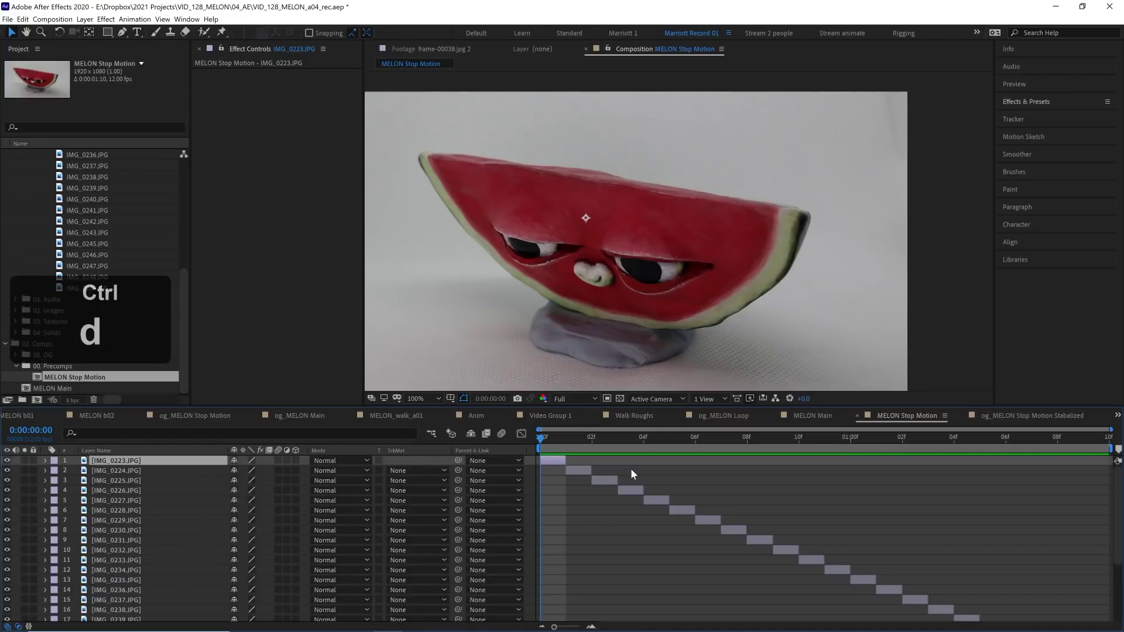
pyautogui.moveTo(566, 461); pyautogui.dragTo(770, 459)
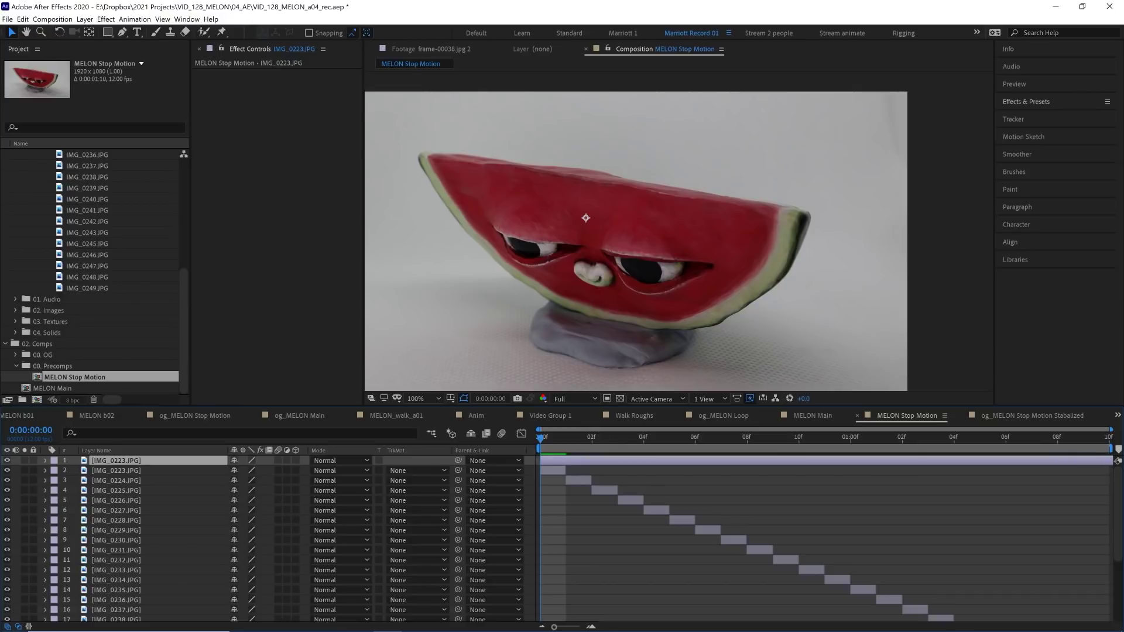
pyautogui.press('t')
pyautogui.click(236, 470)
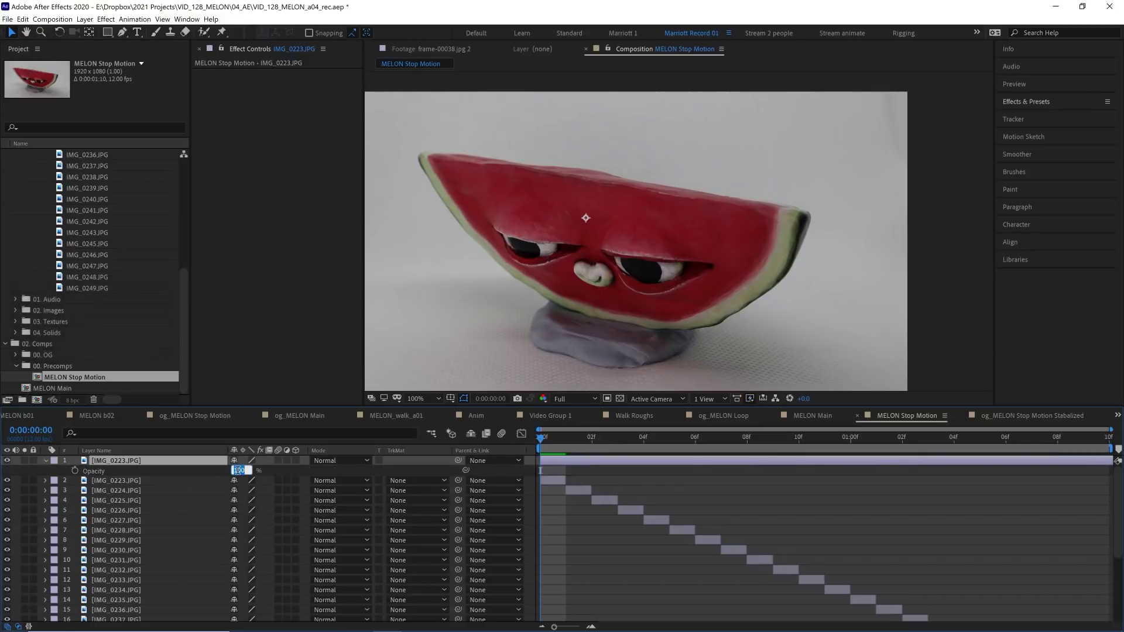
pyautogui.write('50')
pyautogui.press('Return')
# Step: Reposition the IMG_0231.JPG and IMG_0232.JPG frames to line up with the semi-transparent reference melon, slightly rescaling IMG_0231.JPG
pyautogui.moveTo(541, 439); pyautogui.dragTo(778, 469)
pyautogui.moveTo(670, 446); pyautogui.dragTo(743, 448)
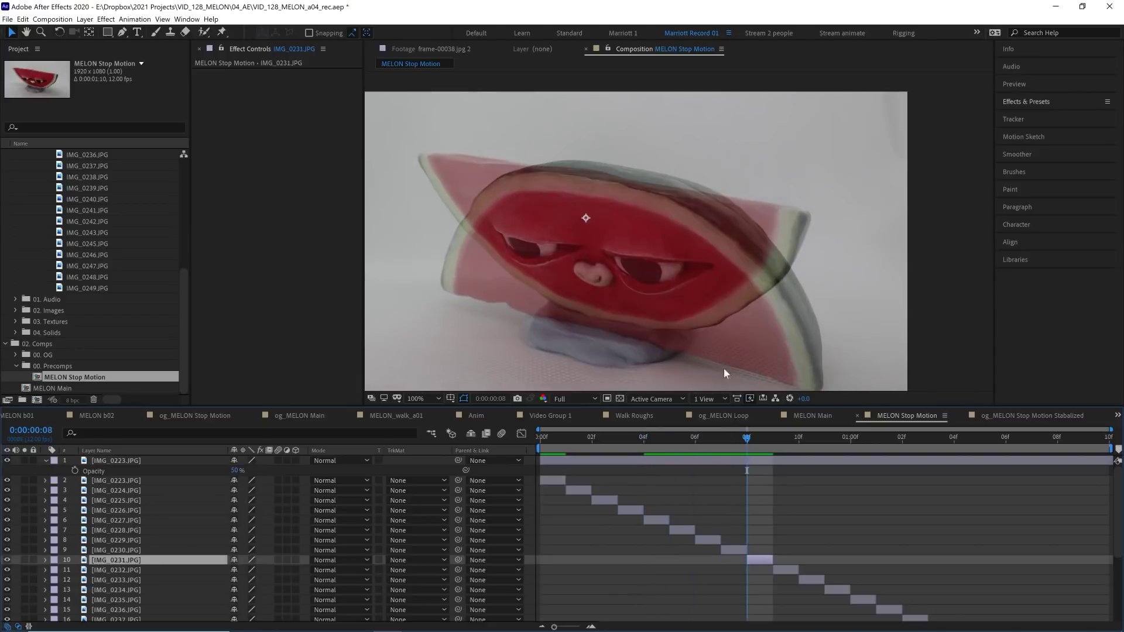
pyautogui.moveTo(753, 349); pyautogui.dragTo(725, 329)
pyautogui.press('s')
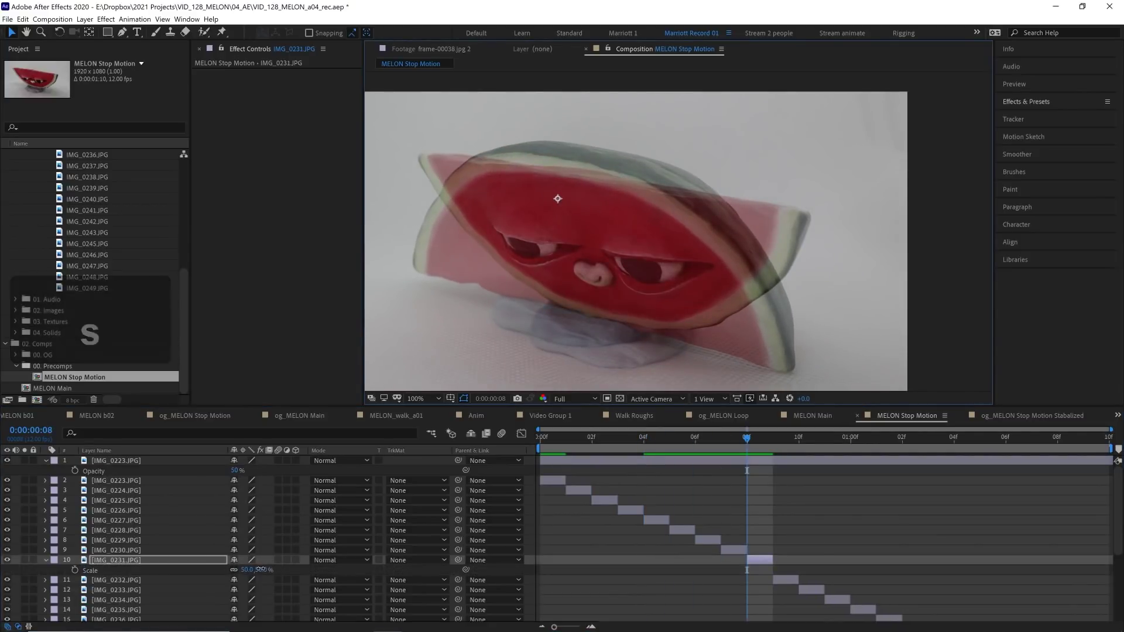
pyautogui.moveTo(261, 570); pyautogui.dragTo(258, 570)
pyautogui.click(783, 580)
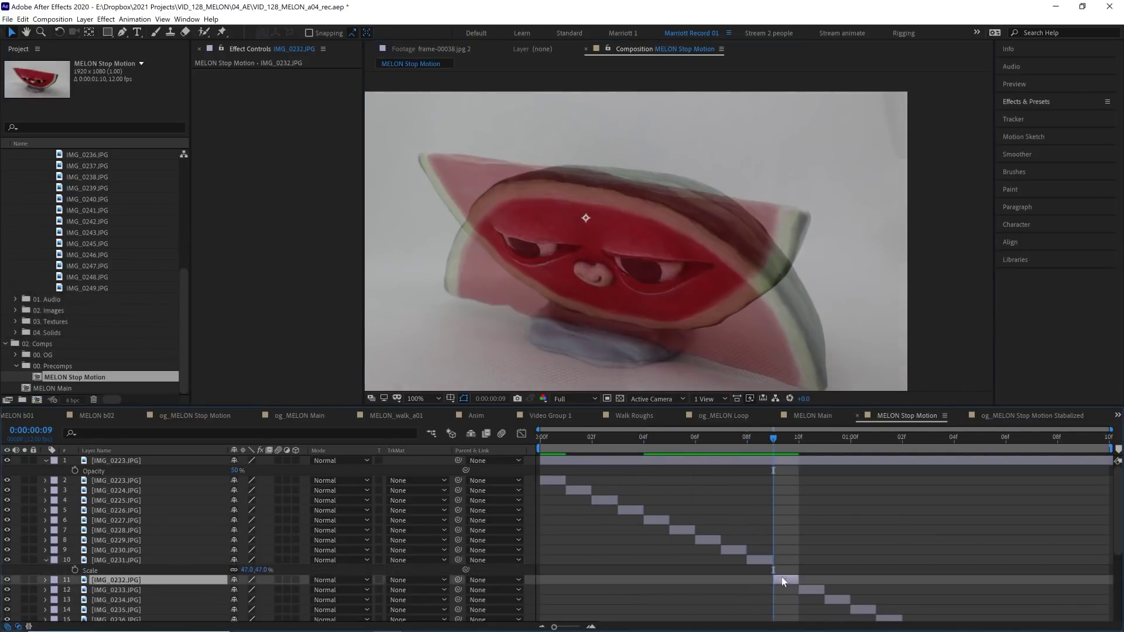
pyautogui.moveTo(631, 366); pyautogui.dragTo(611, 349)
pyautogui.press('s')
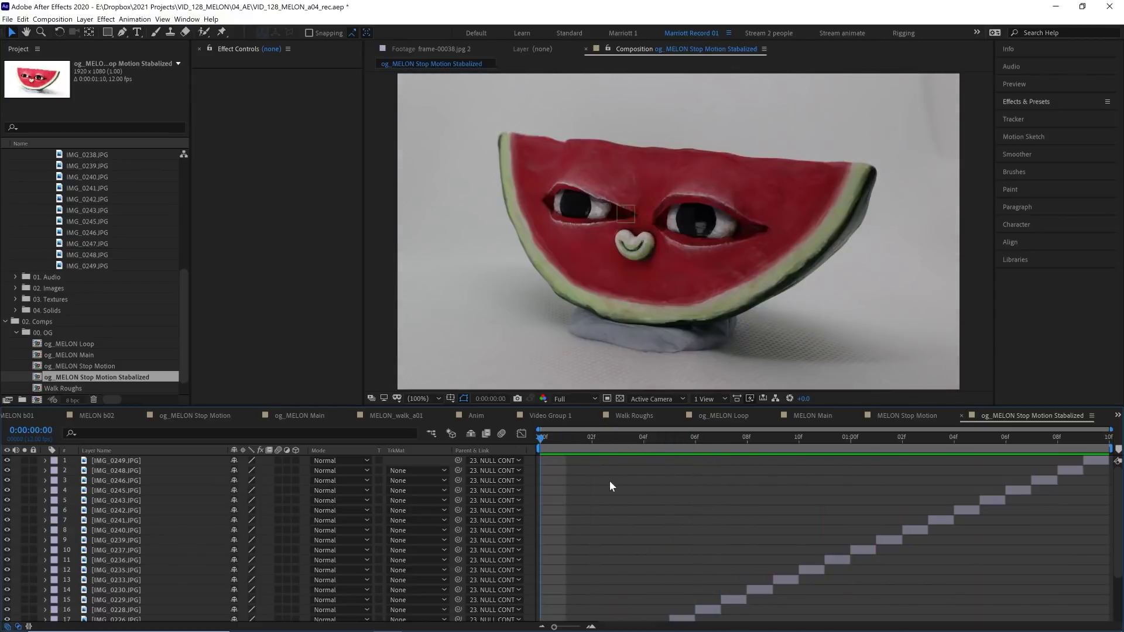
# Step: Brighten the stabilized frames by raising the RGB curve of a Curves effect on a new adjustment layer, and play back the result
pyautogui.hotkey('ctrl', 'space')
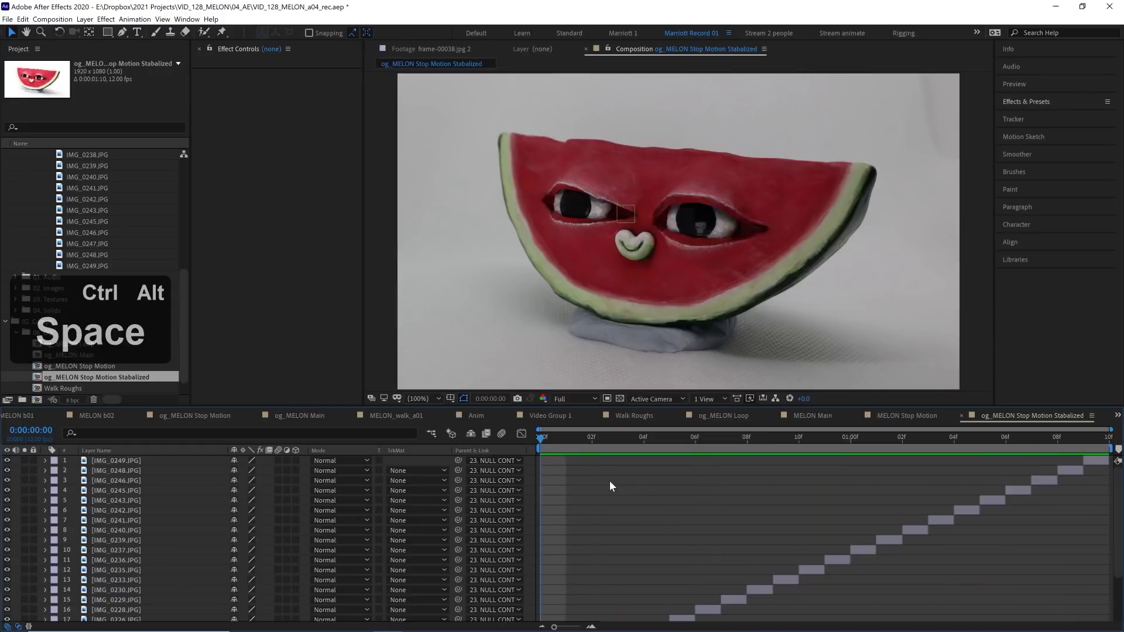
pyautogui.hotkey('ctrl', 'alt', 'y')
pyautogui.click(1031, 102)
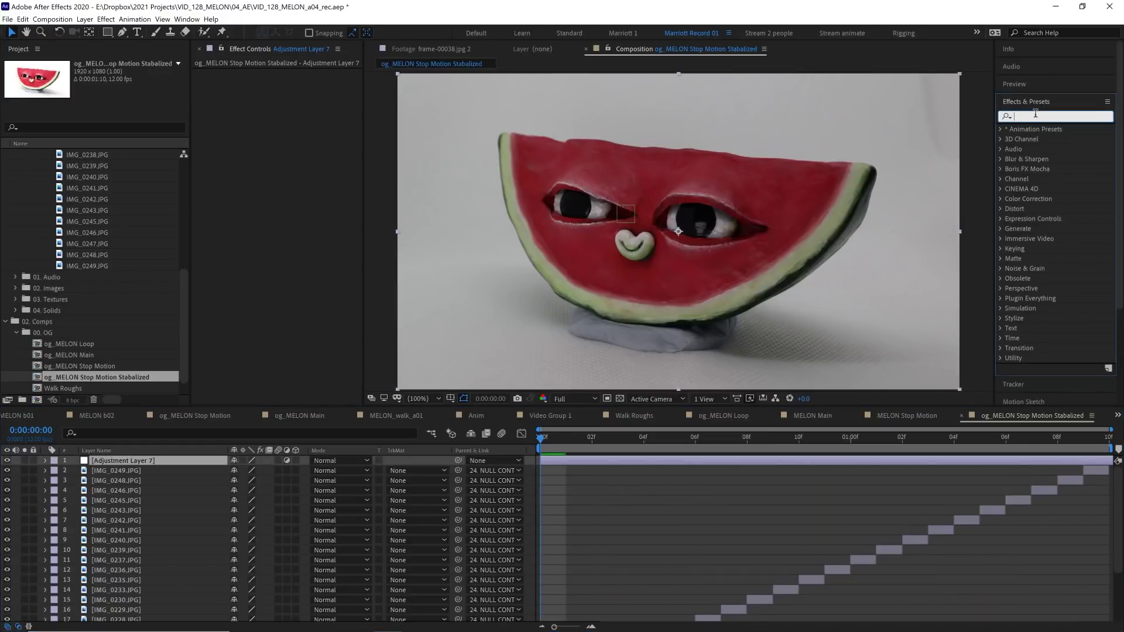
pyautogui.write('curv')
pyautogui.doubleClick(1047, 179)
pyautogui.moveTo(365, 167); pyautogui.dragTo(393, 167)
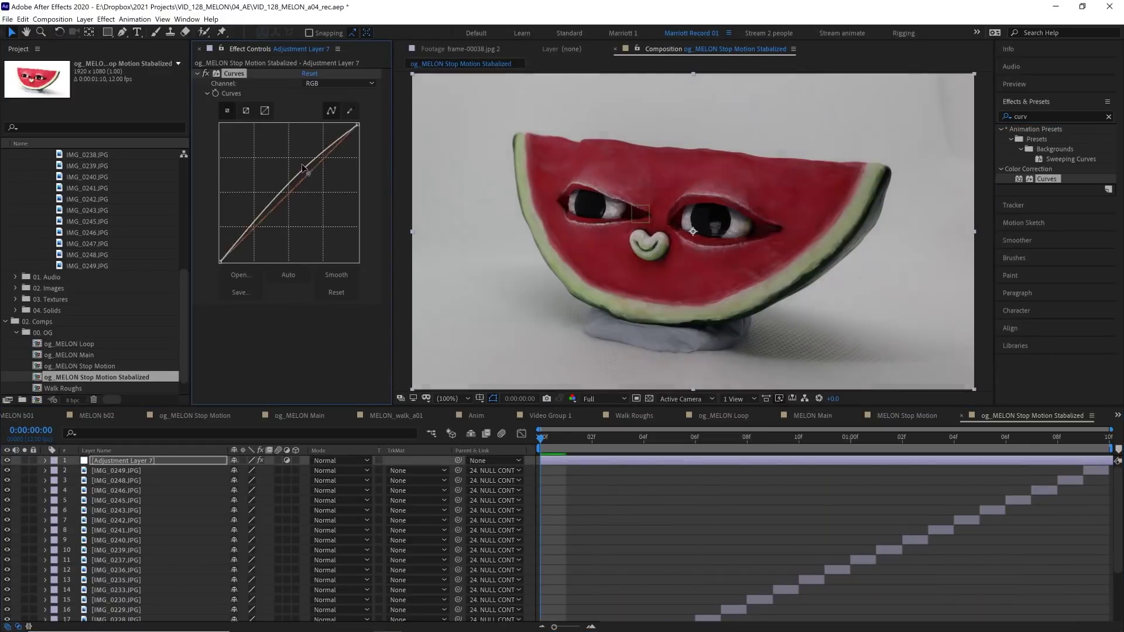
pyautogui.moveTo(302, 168); pyautogui.dragTo(297, 145)
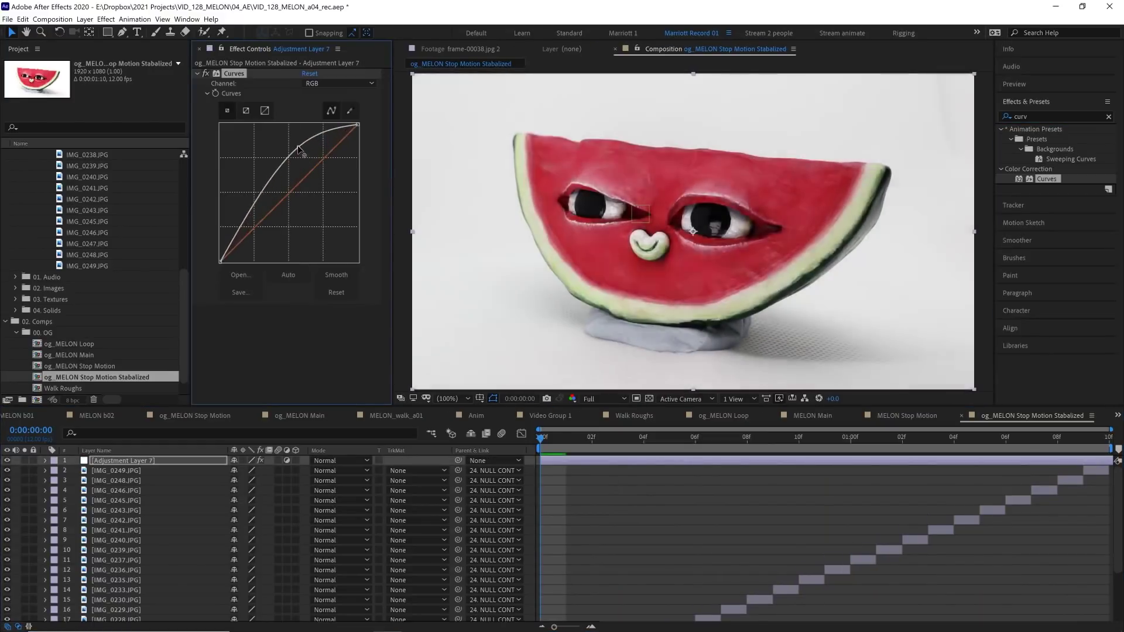
pyautogui.press('space')
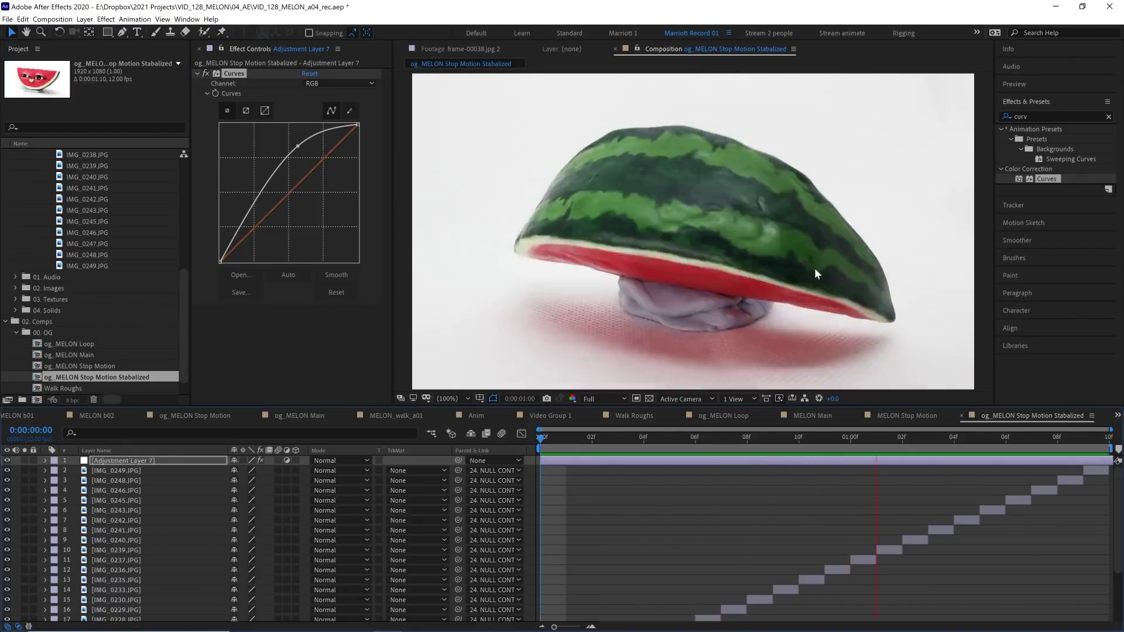
pyautogui.press('space')
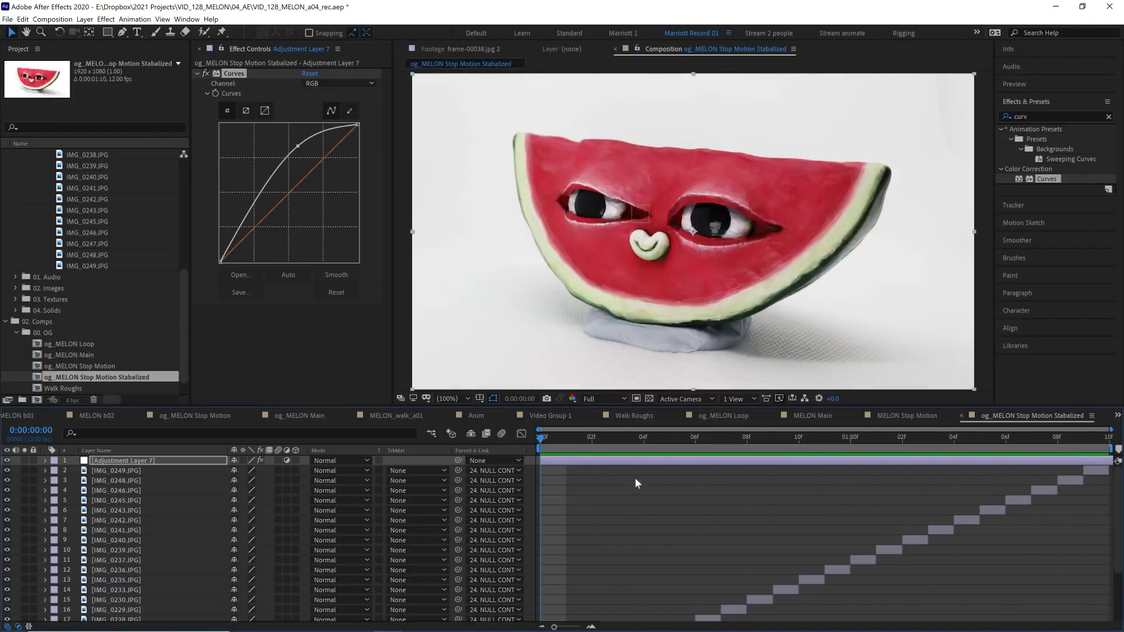
# Step: Add a 1920 by 1080 px green solid named Remove Background above the other layers
pyautogui.click(669, 499)
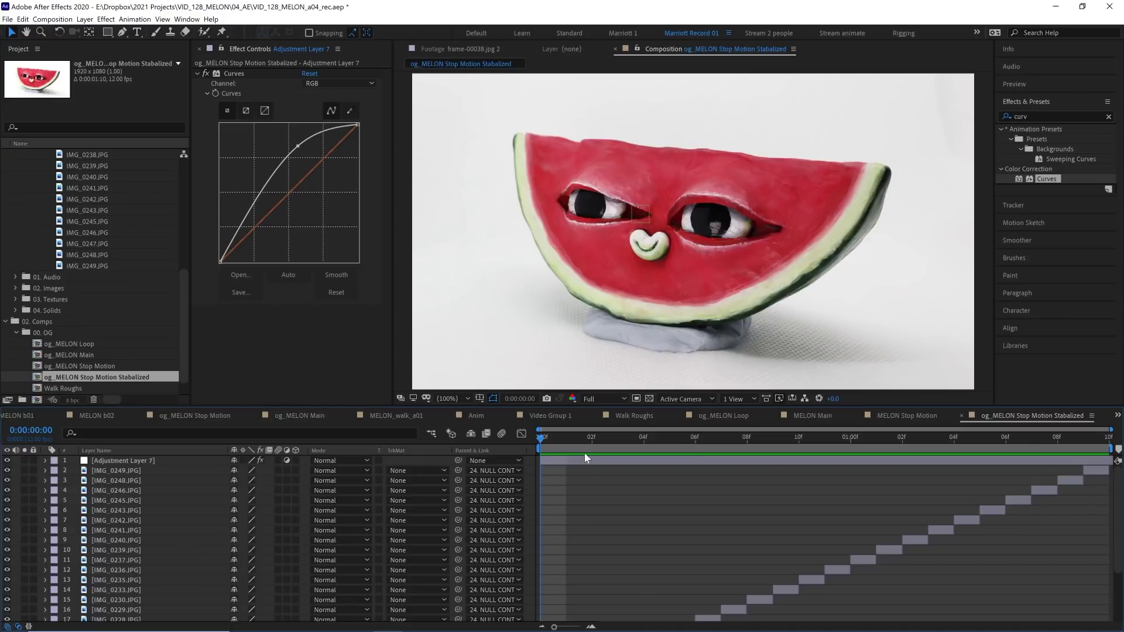
pyautogui.hotkey('ctrl', 'y')
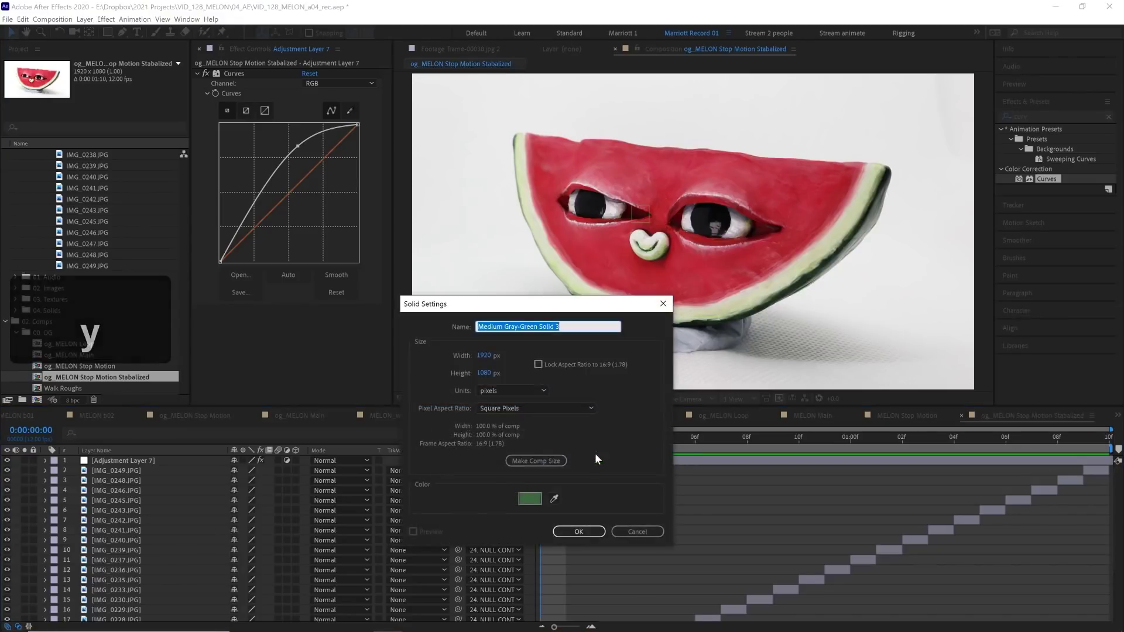
pyautogui.press('Return')
# Step: Draw a rough closed half-moon mask over the melon's face on the Remove Background solid and set its blending mode to Stencil Alpha
pyautogui.press('g')
pyautogui.click(557, 175)
pyautogui.click(844, 171)
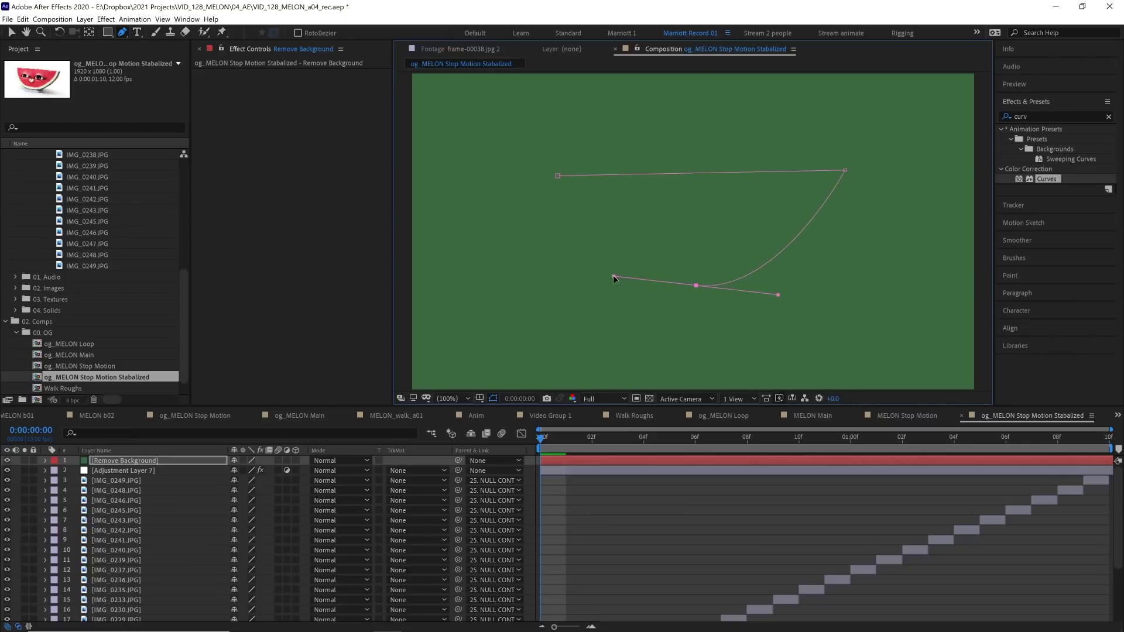
pyautogui.moveTo(614, 279); pyautogui.dragTo(582, 271)
pyautogui.click(557, 176)
pyautogui.click(346, 461)
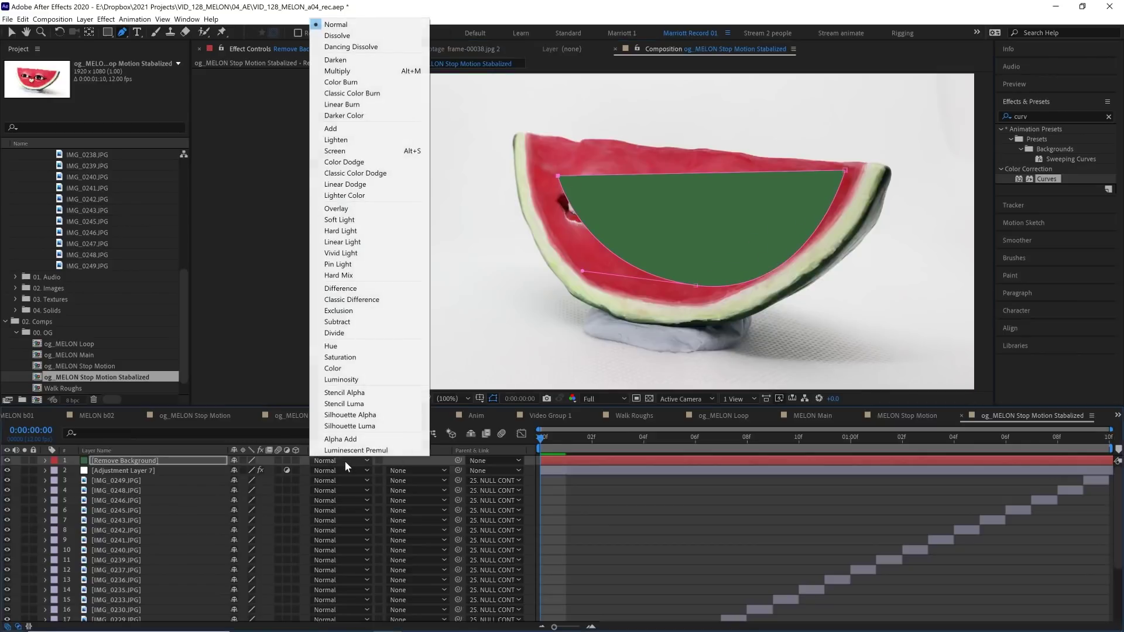
pyautogui.click(345, 393)
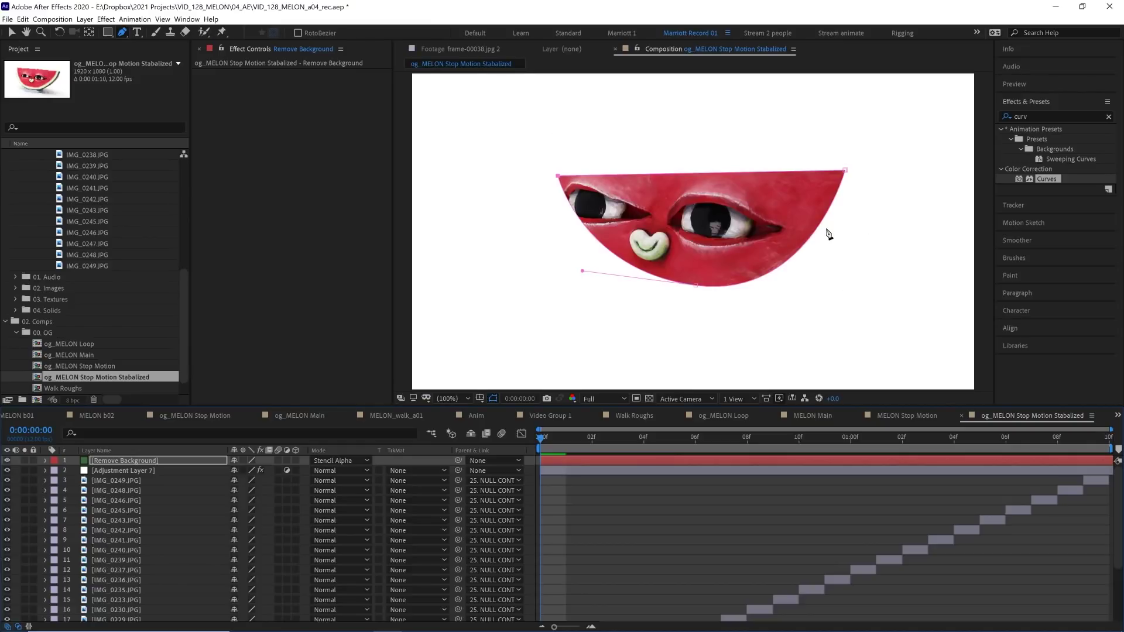
# Step: Expand the Remove Background mask to the melon's outer rind on the first frame, checking it against the transparency grid
pyautogui.moveTo(697, 285)
pyautogui.mouseDown()
pyautogui.moveTo(737, 280)
pyautogui.moveTo(694, 293)
pyautogui.mouseUp()
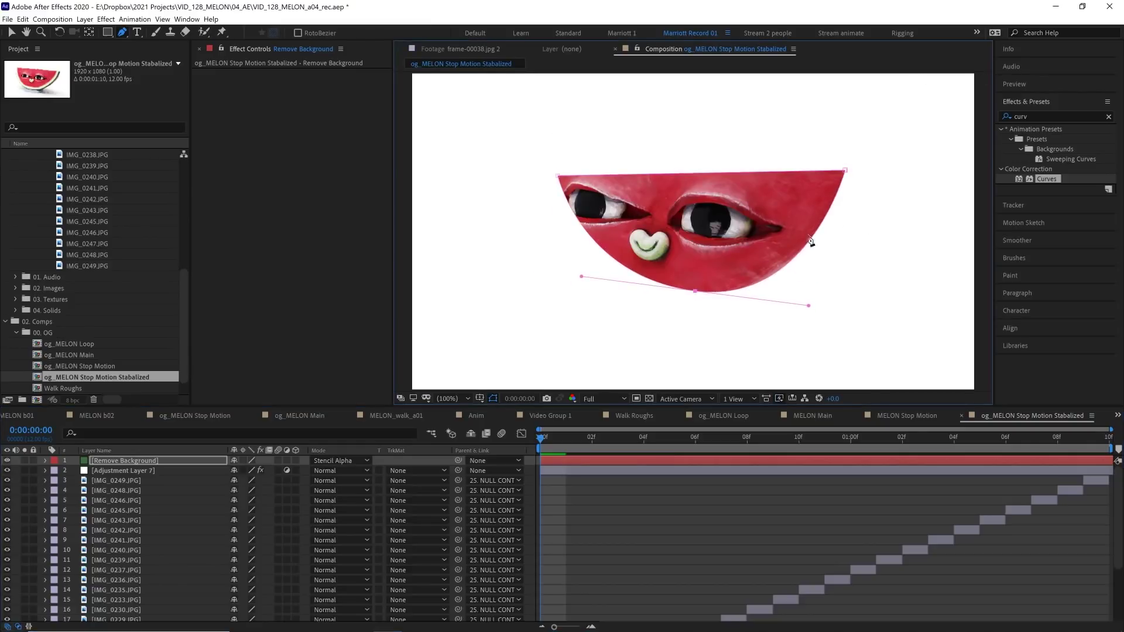
pyautogui.click(650, 398)
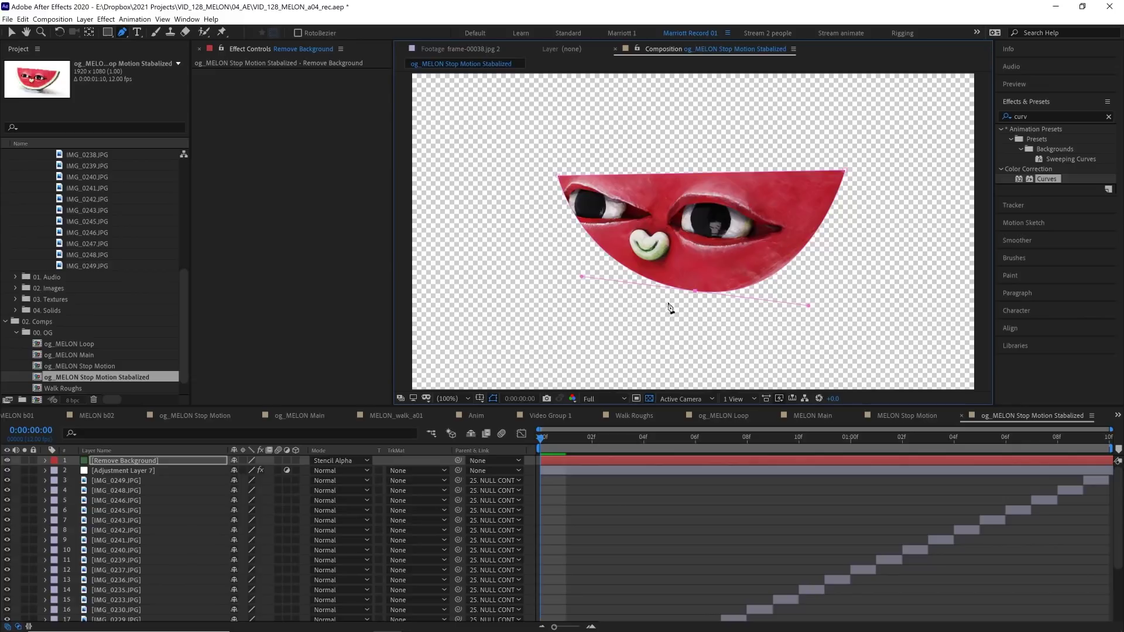
pyautogui.moveTo(697, 290); pyautogui.dragTo(656, 328)
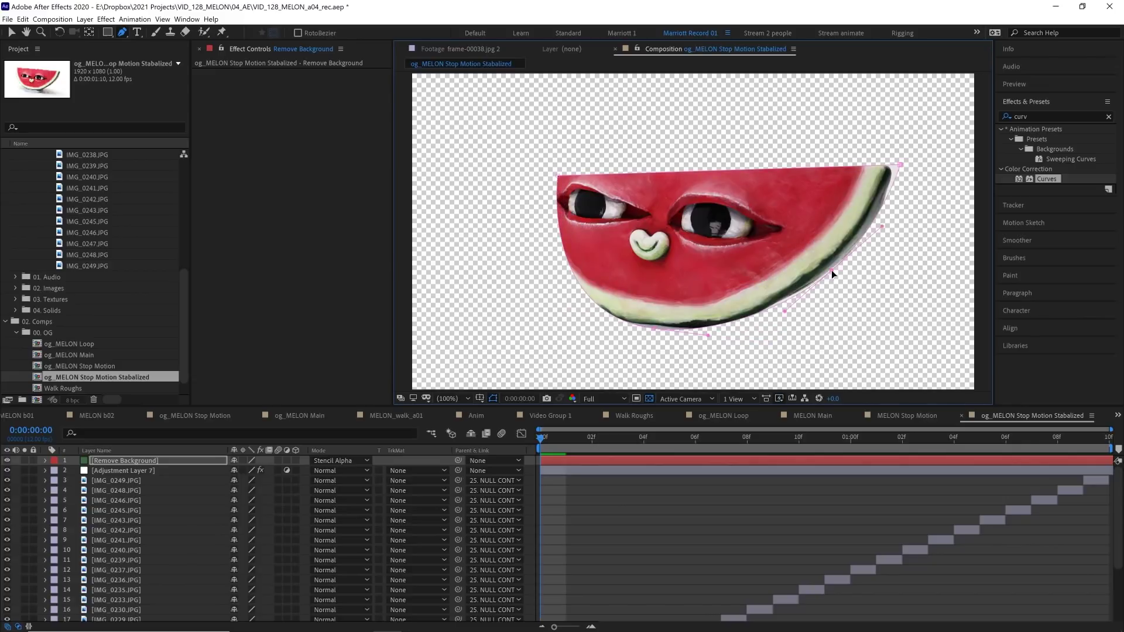
pyautogui.moveTo(831, 270); pyautogui.dragTo(833, 268)
# Step: Keyframe the Remove Background solid's Mask Path on the first frame and reshape it to follow the melon through frame 0:00:00:02
pyautogui.click(45, 461)
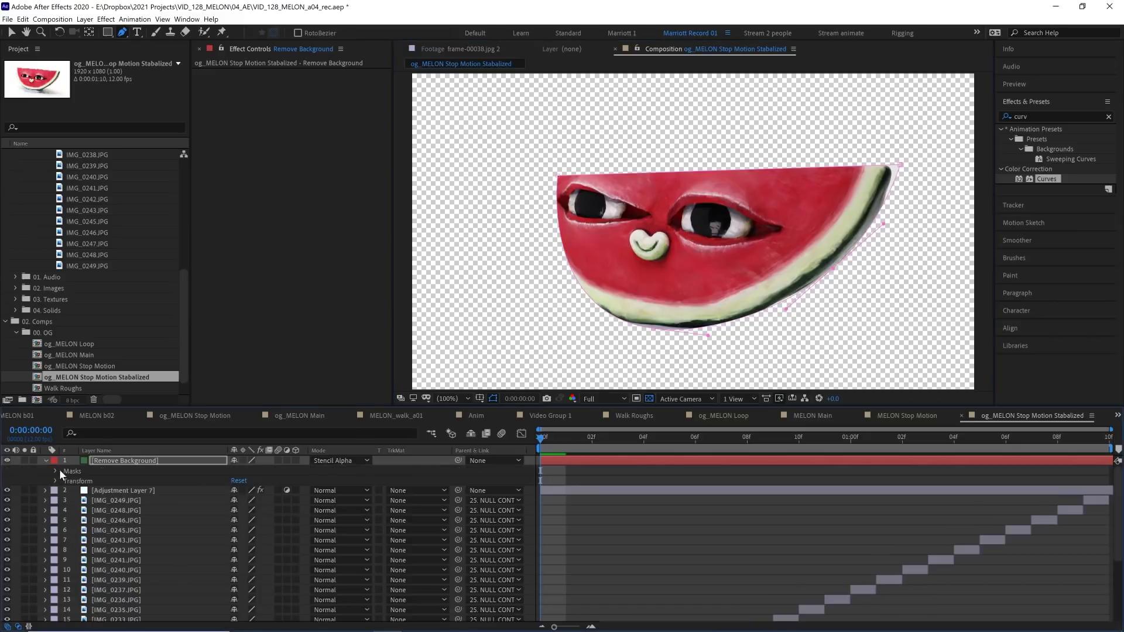
pyautogui.click(57, 471)
pyautogui.click(65, 481)
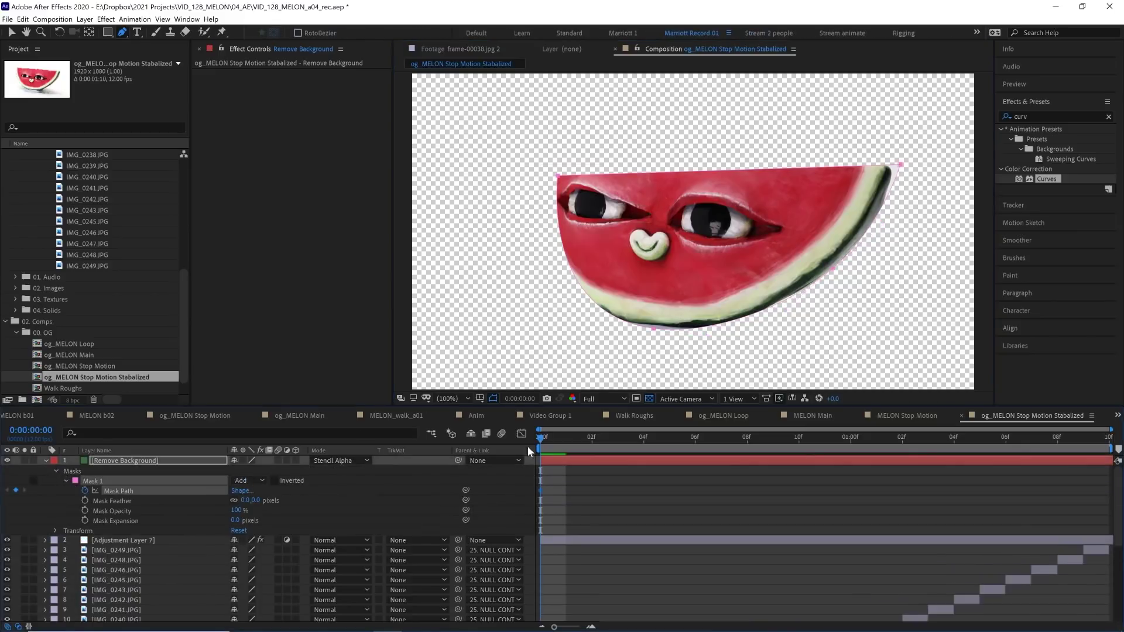
pyautogui.click(569, 438)
pyautogui.click(592, 438)
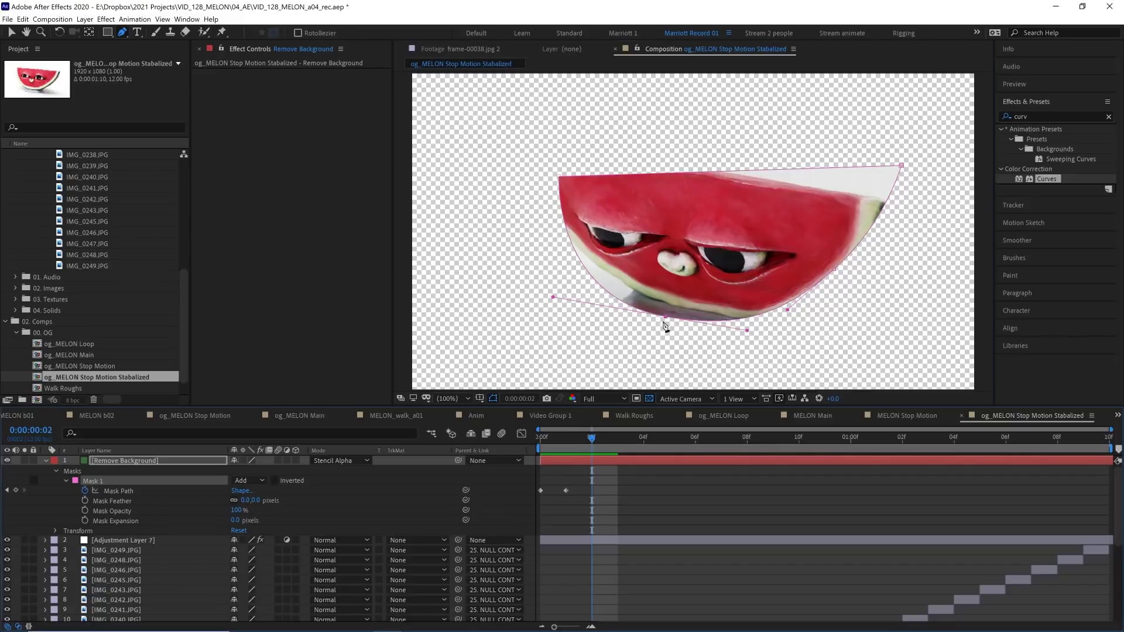
pyautogui.moveTo(666, 319); pyautogui.dragTo(678, 313)
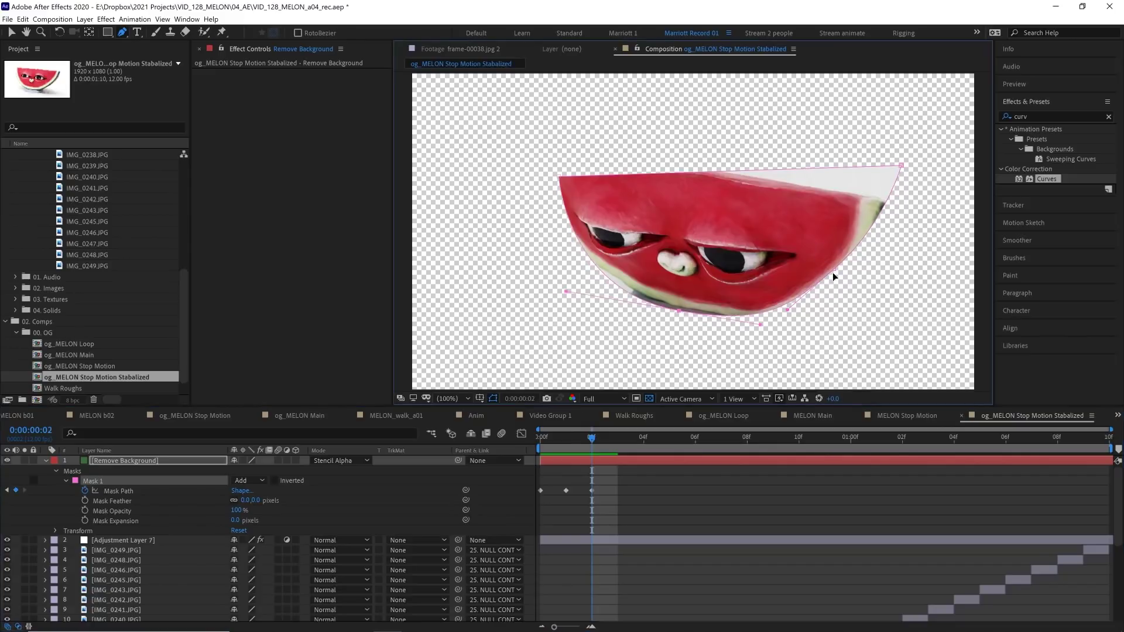
pyautogui.moveTo(839, 274); pyautogui.dragTo(850, 286)
pyautogui.moveTo(599, 433); pyautogui.dragTo(606, 433)
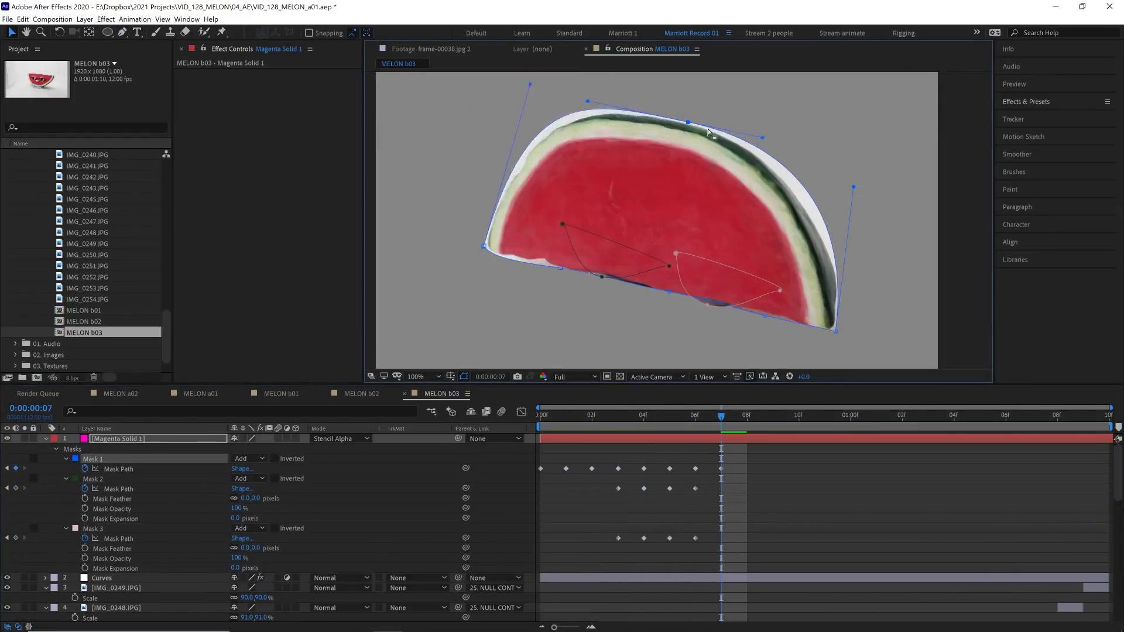
# Step: In the MELON b03 comp, keyframe Mask 1 on Magenta Solid 1 frame by frame around the turning melon, past 0:00:01:04
pyautogui.press('pagedown')
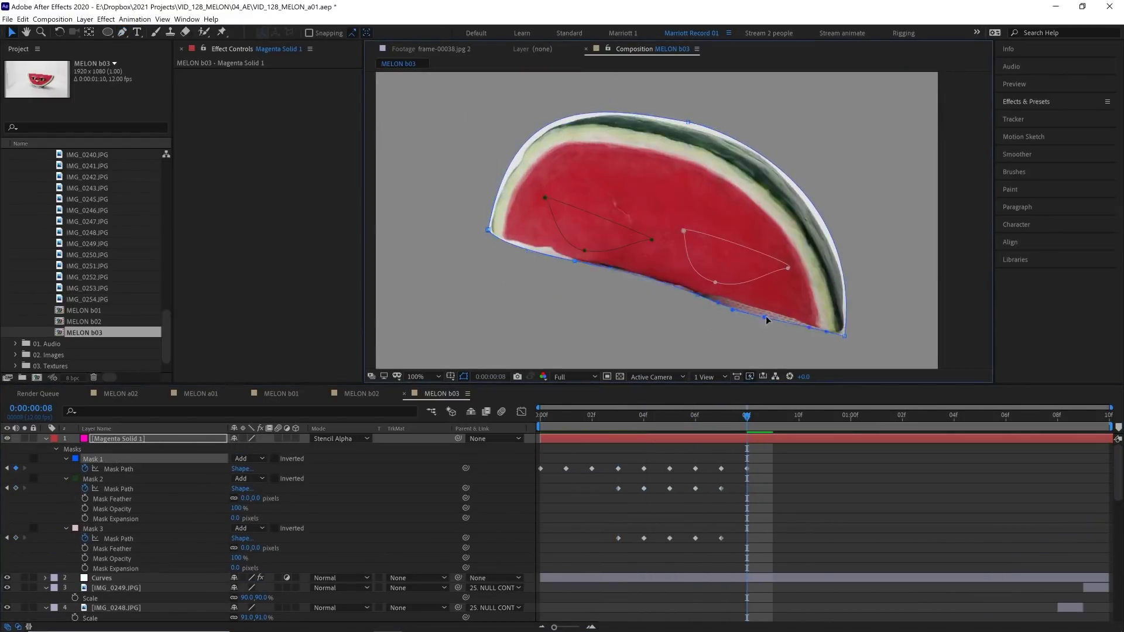
pyautogui.press('pagedown')
pyautogui.press('pagedown')
pyautogui.press('pagedown')
pyautogui.press('pagedown')
pyautogui.press('pagedown')
pyautogui.press('pagedown')
pyautogui.press('pagedown')
pyautogui.press('pagedown')
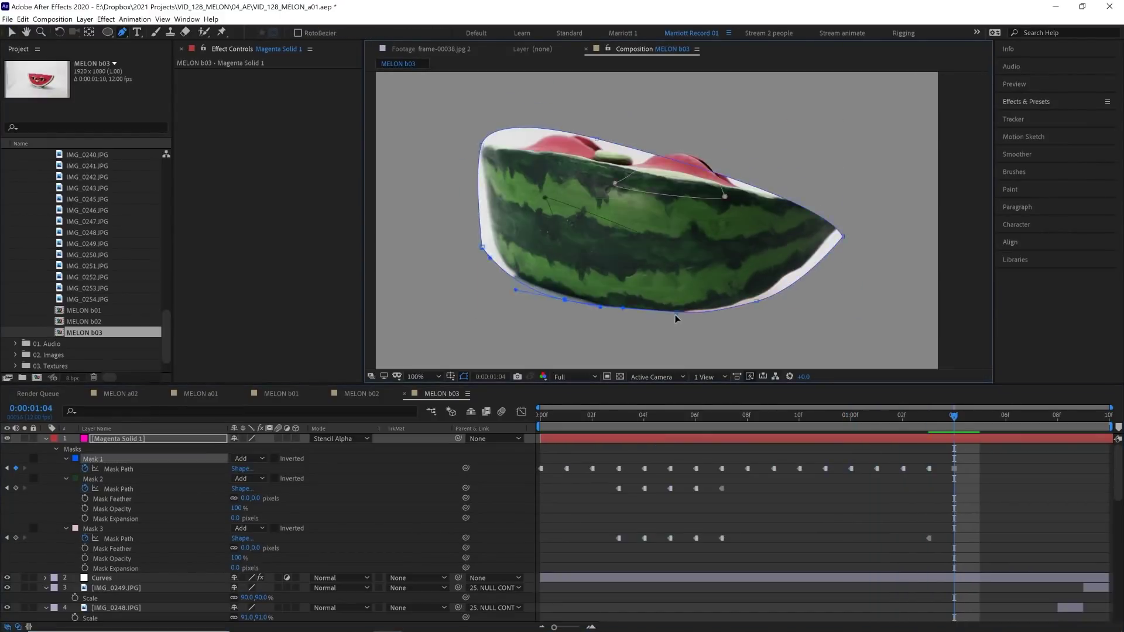
pyautogui.scroll(1, 678, 234)
pyautogui.scroll(-1, 709, 348)
pyautogui.press('pagedown')
# Step: Trim leftover background along the melon's edge with a keyframed Subtract mask frame by frame, and play back the finished cutout
pyautogui.scroll(1, 704, 226)
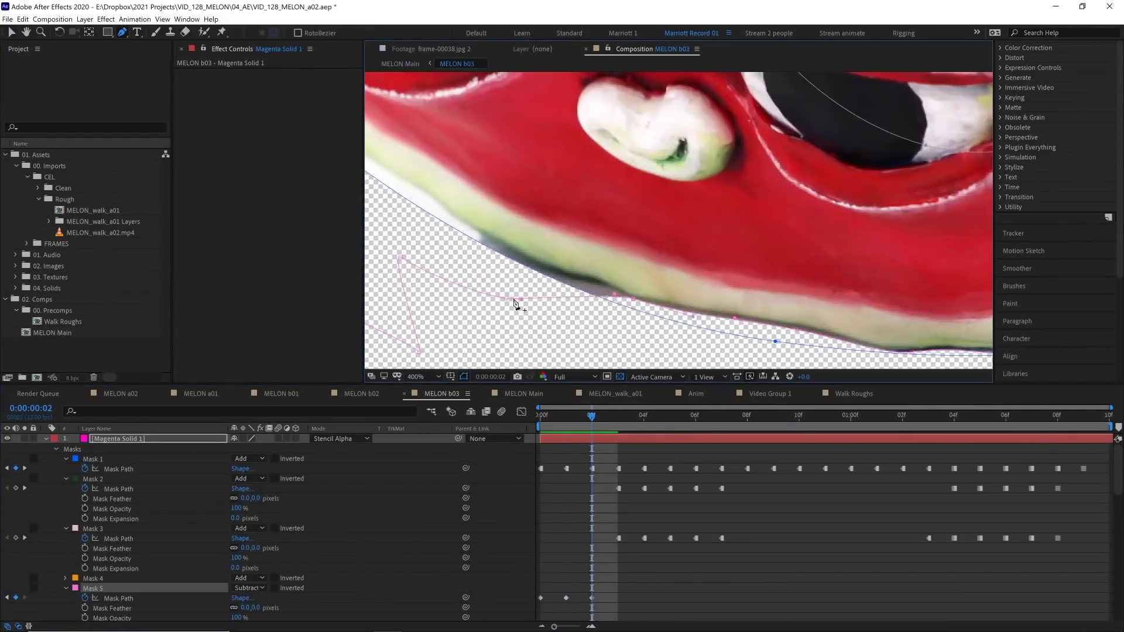
pyautogui.scroll(-1, 779, 261)
pyautogui.press('pagedown')
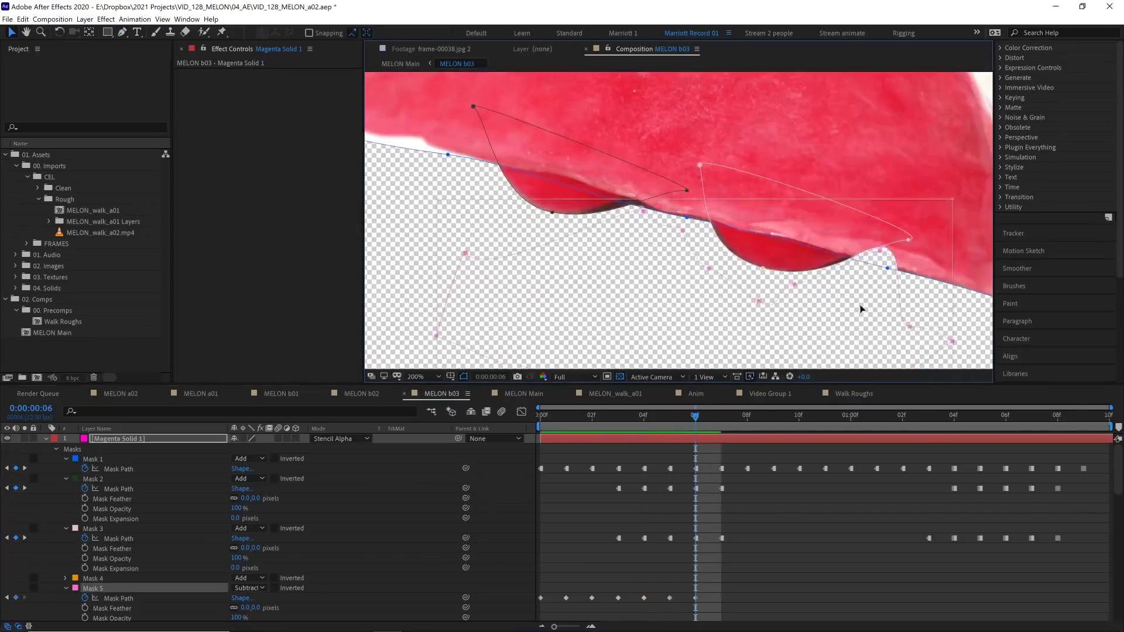
pyautogui.press('pagedown')
pyautogui.scroll(1, 688, 246)
pyautogui.scroll(-1, 613, 264)
pyautogui.press('pagedown')
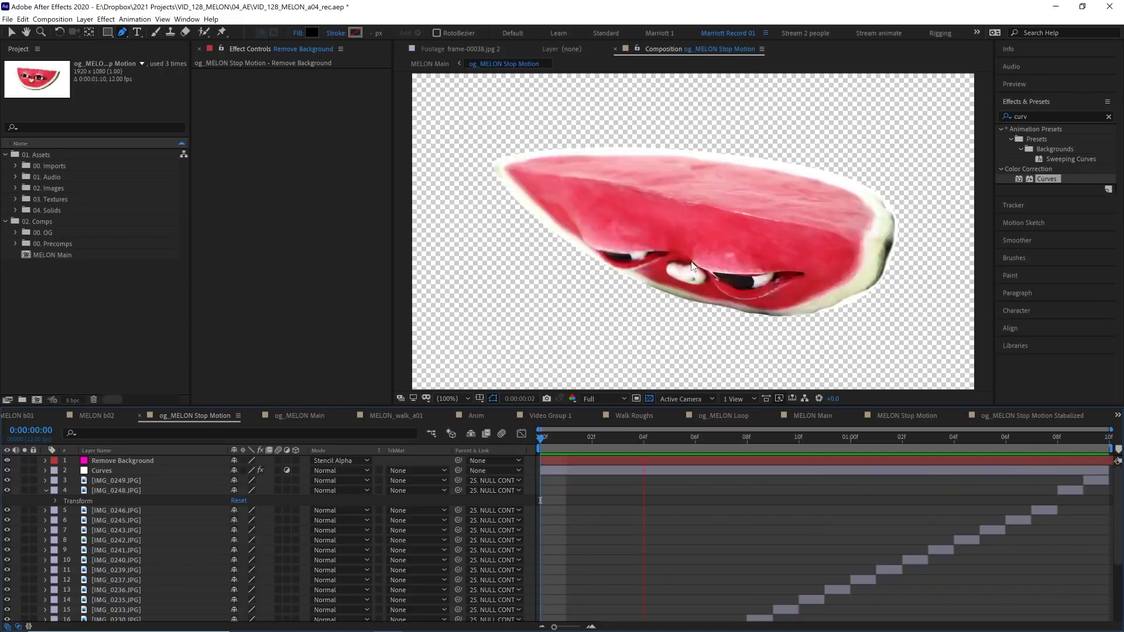
pyautogui.press('space')
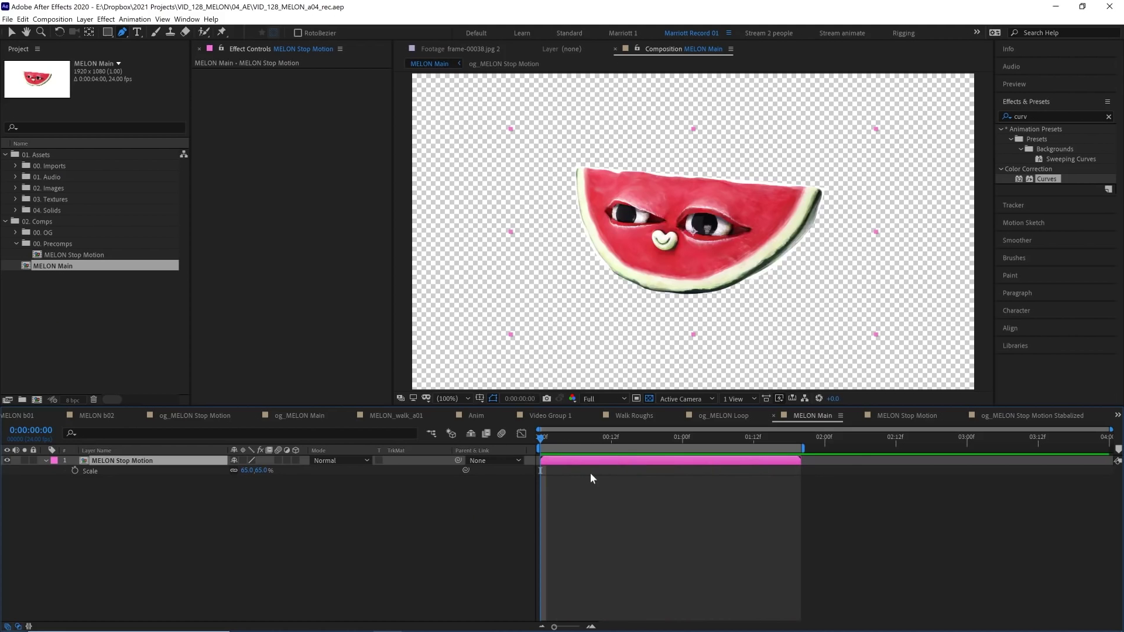
# Step: Draw a closed magenta half-moon shape with no stroke over the melon on a new shape layer in the MELON Main comp
pyautogui.click(588, 468)
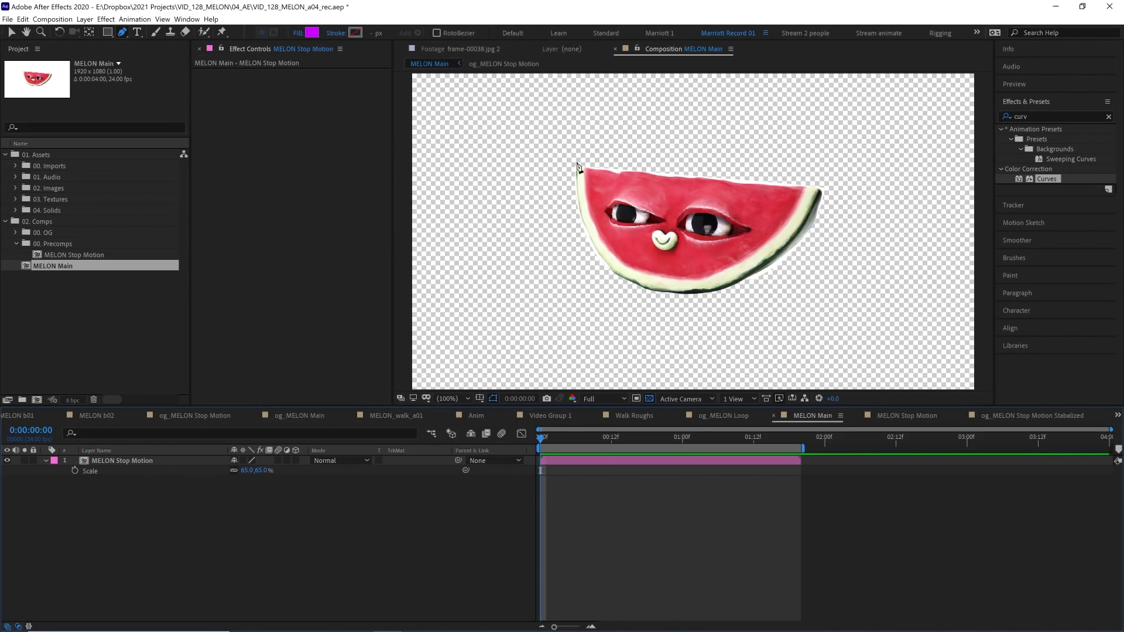
pyautogui.moveTo(577, 168); pyautogui.dragTo(573, 193)
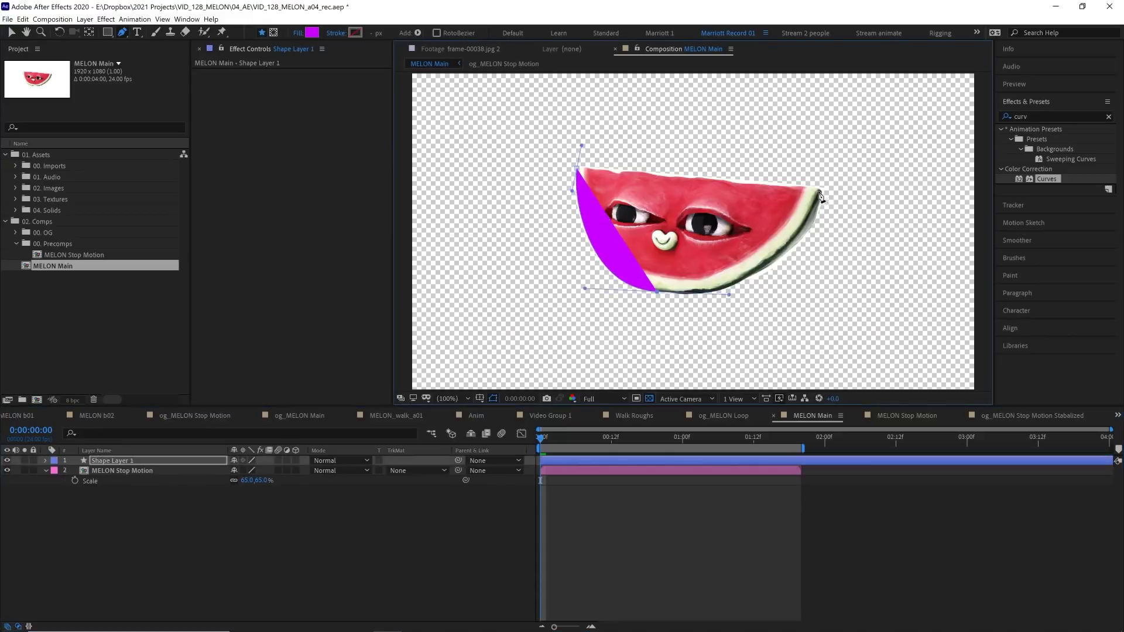
pyautogui.moveTo(819, 192); pyautogui.dragTo(774, 186)
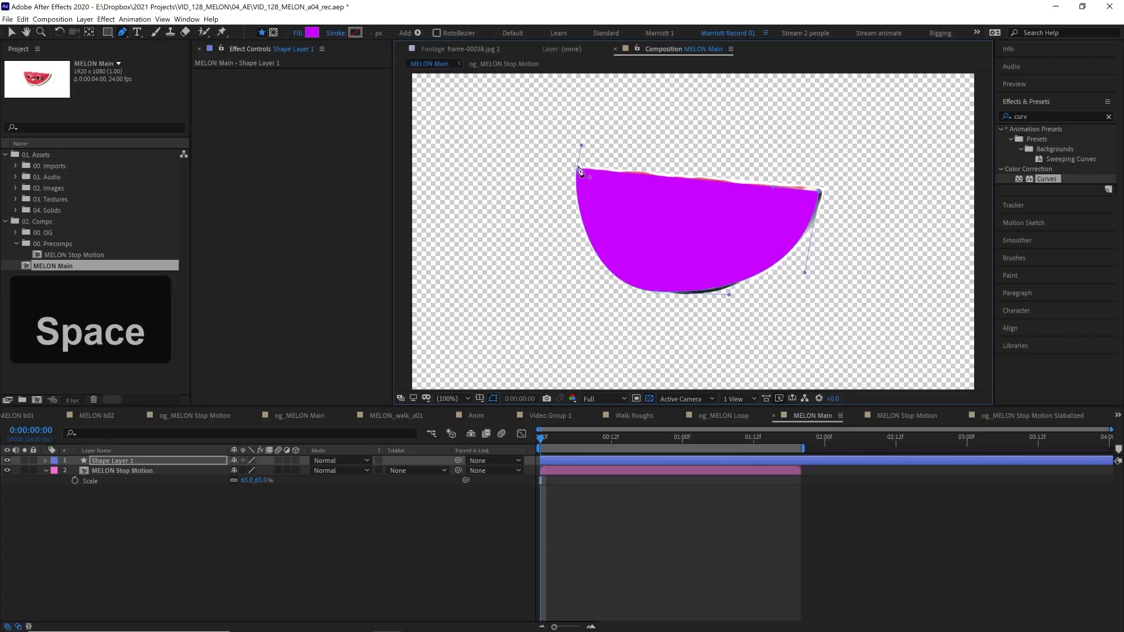
pyautogui.moveTo(582, 145); pyautogui.dragTo(599, 170)
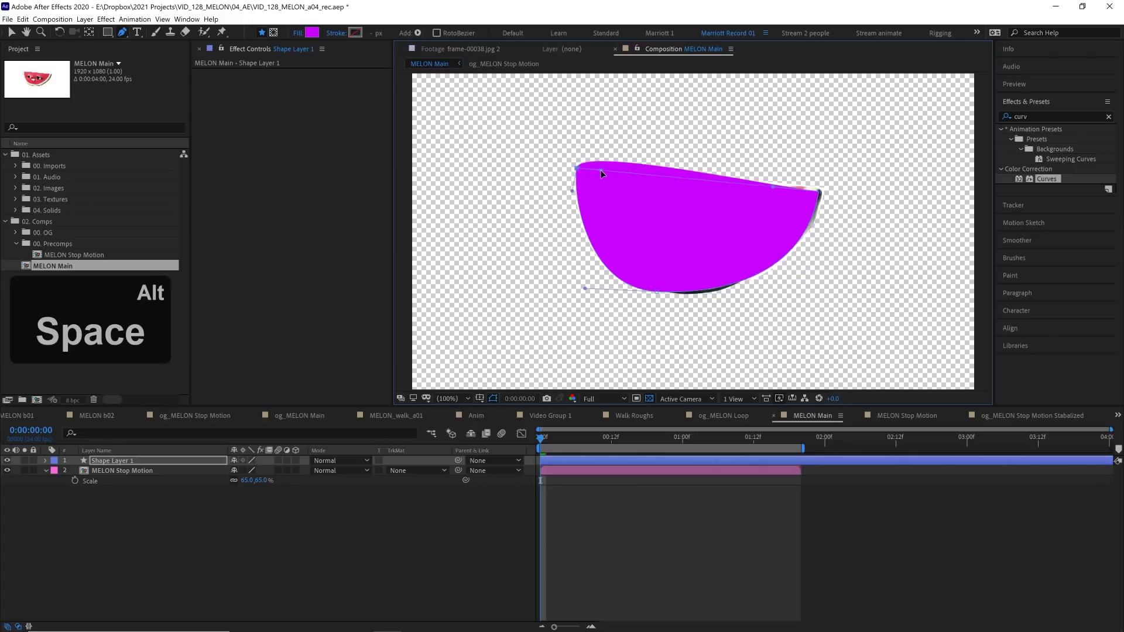
pyautogui.moveTo(669, 293); pyautogui.dragTo(736, 302)
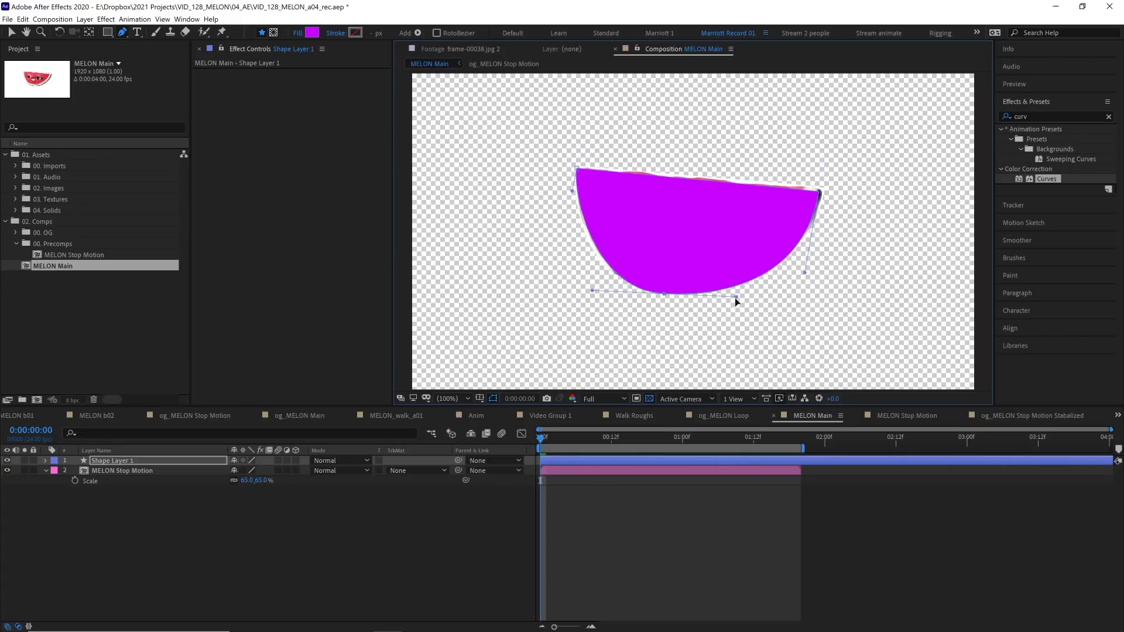
pyautogui.moveTo(806, 271); pyautogui.dragTo(805, 262)
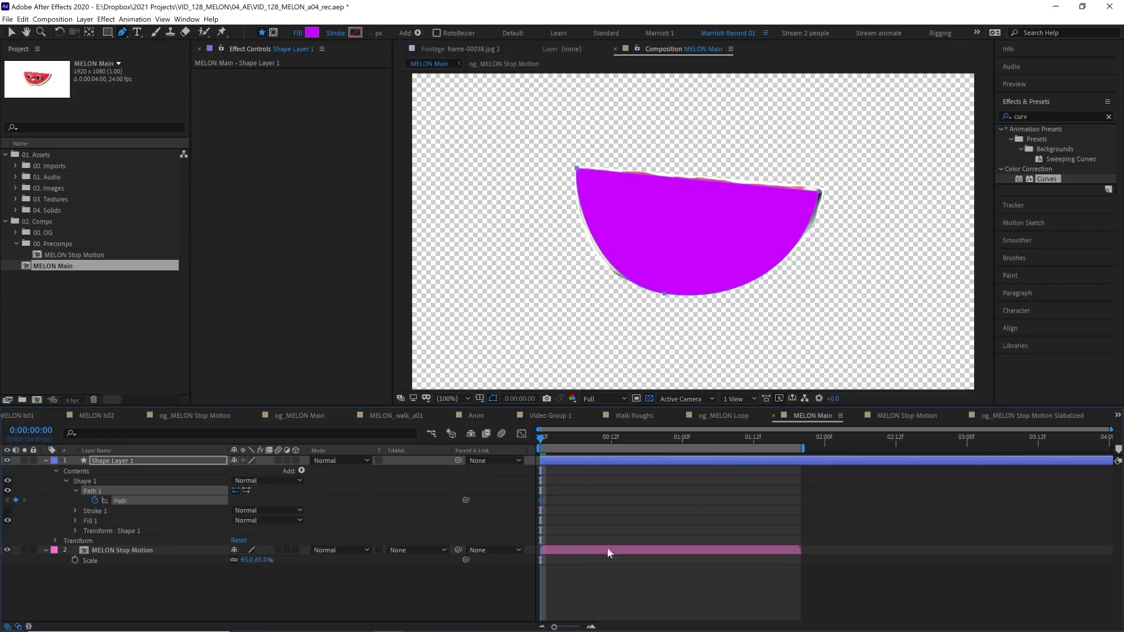
# Step: Keyframe the magenta shape's path to fit the melon at 0:00:00:02 and lower the shape layer's opacity to about 40%
pyautogui.press('v')
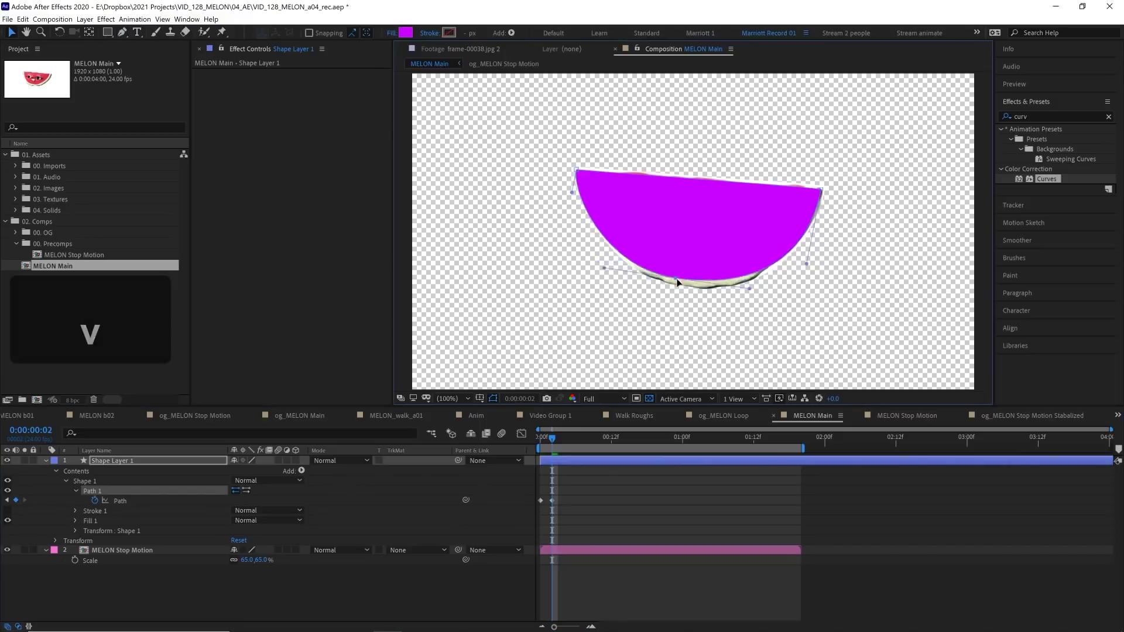
pyautogui.moveTo(676, 282); pyautogui.dragTo(678, 285)
pyautogui.press('t')
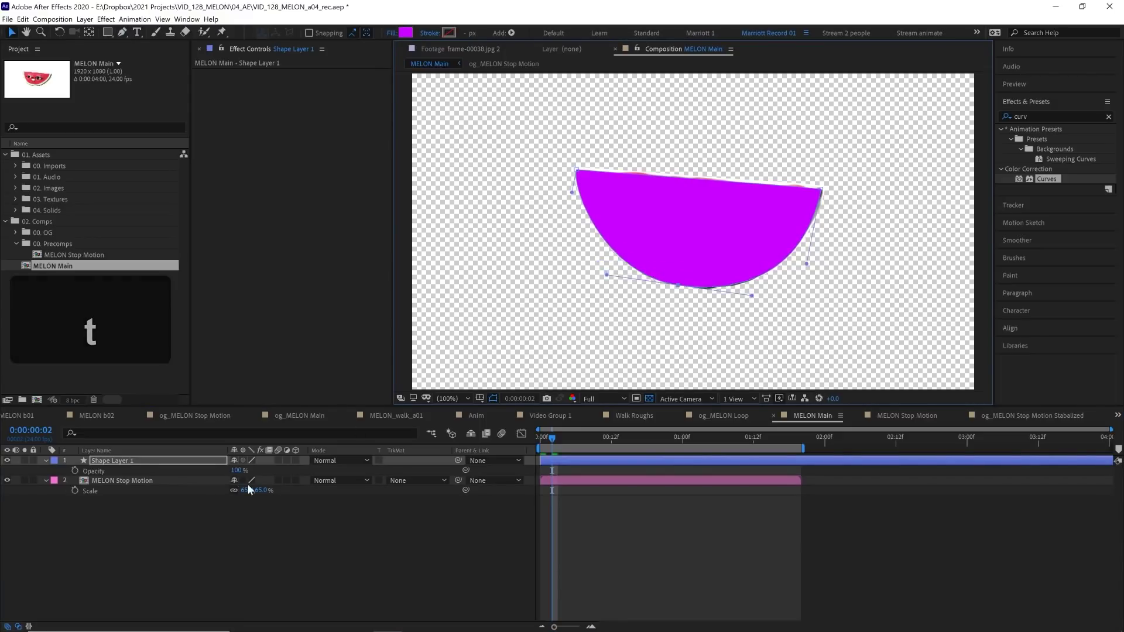
pyautogui.moveTo(237, 470); pyautogui.dragTo(216, 473)
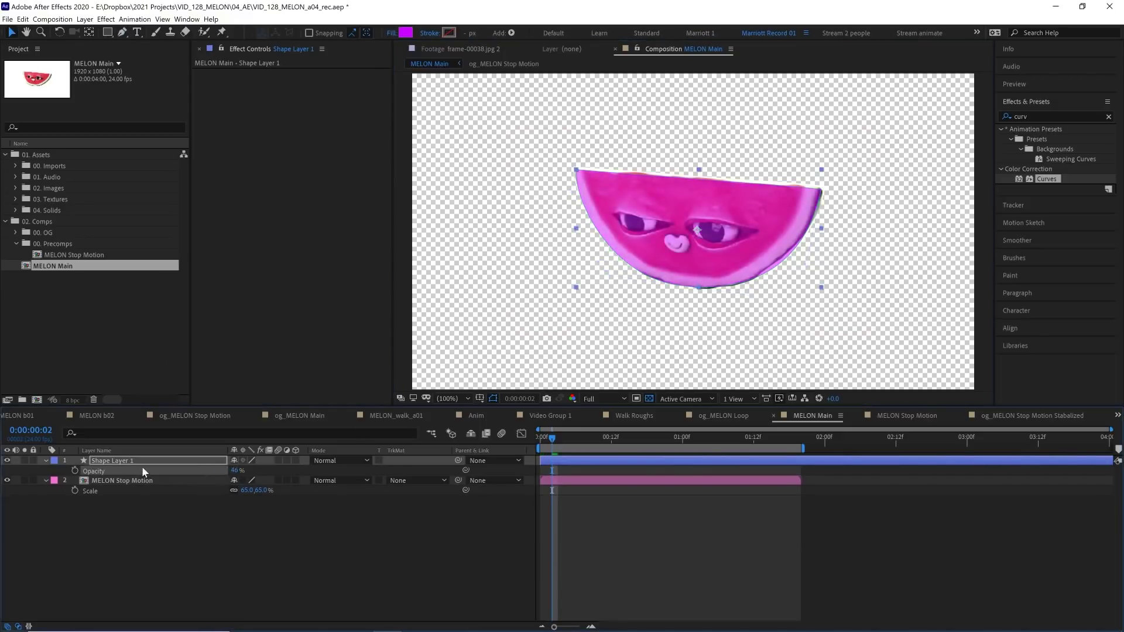
# Step: Reshape the magenta shape's path to match the melon every two frames from 0:00:00:04 onward, and play back the animated silhouette
pyautogui.press('u')
pyautogui.click(565, 435)
pyautogui.press('g')
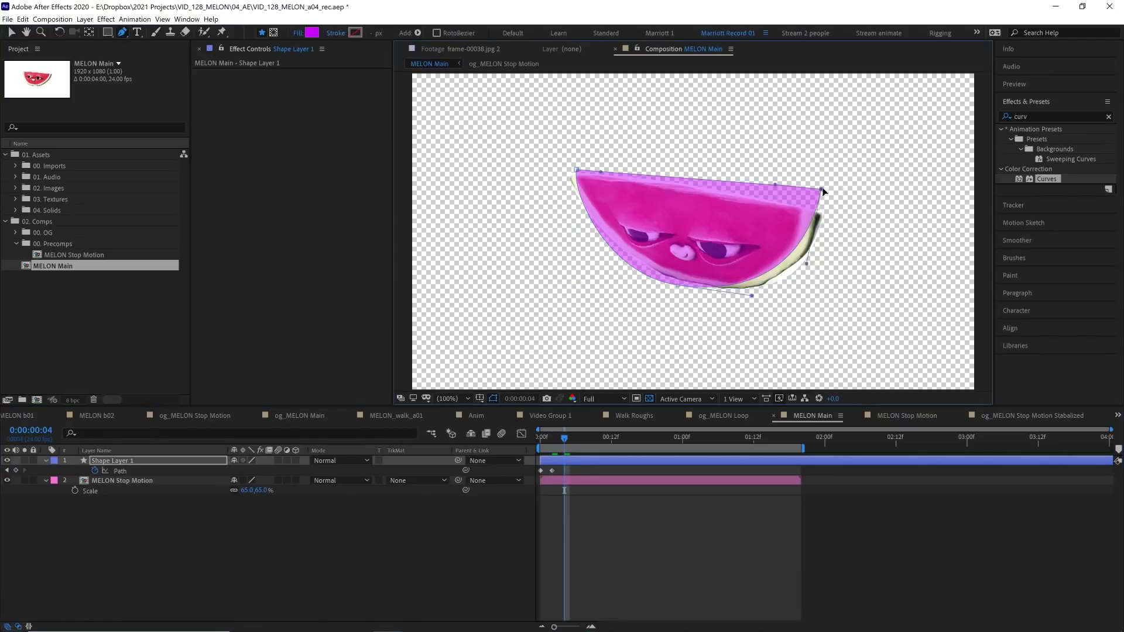
pyautogui.moveTo(822, 191); pyautogui.dragTo(822, 213)
pyautogui.moveTo(675, 284); pyautogui.dragTo(691, 284)
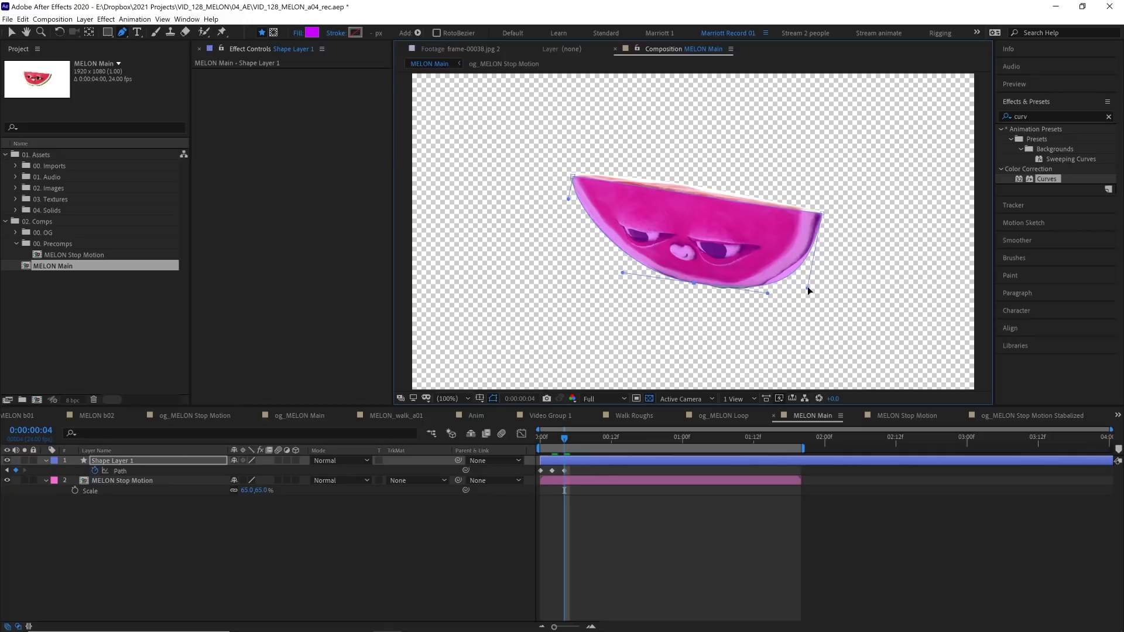
pyautogui.click(576, 439)
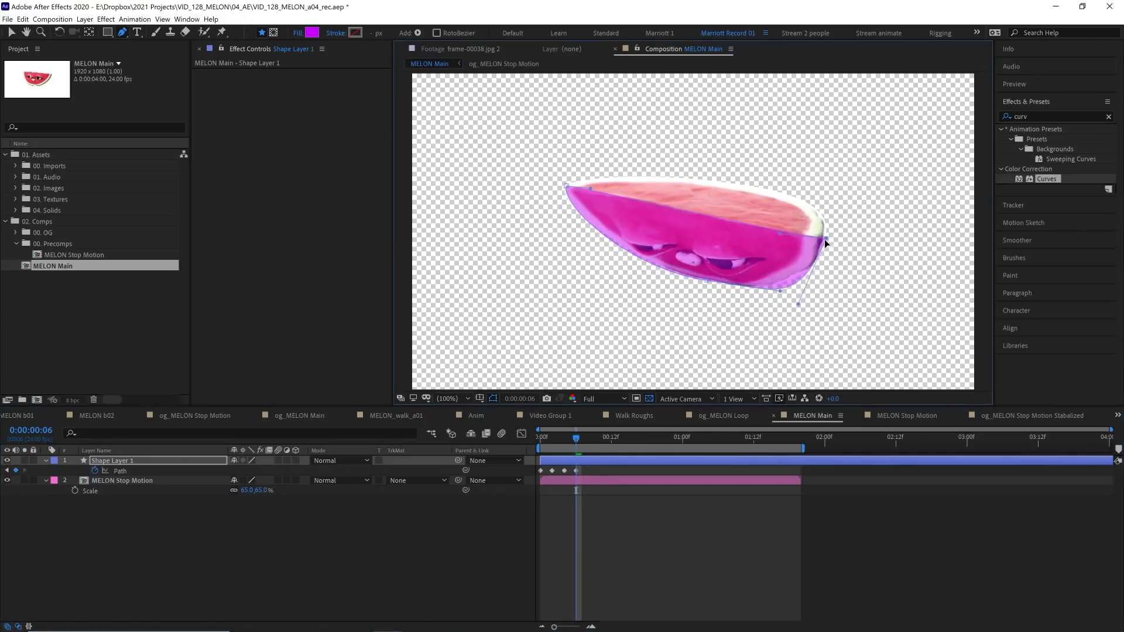
pyautogui.moveTo(799, 303); pyautogui.dragTo(802, 298)
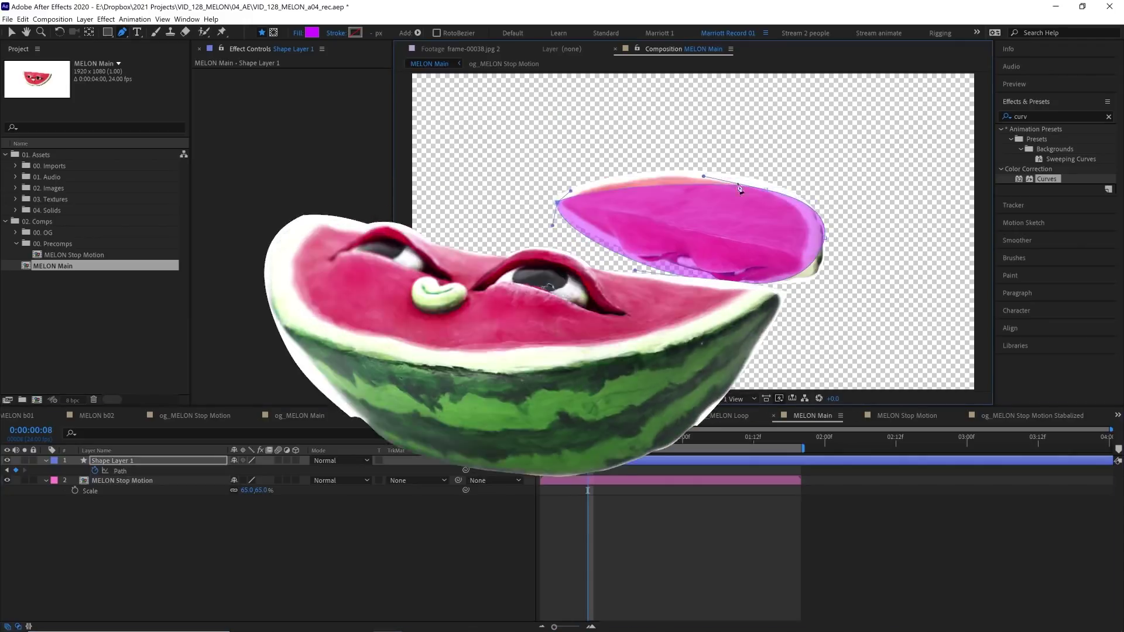
pyautogui.press('space')
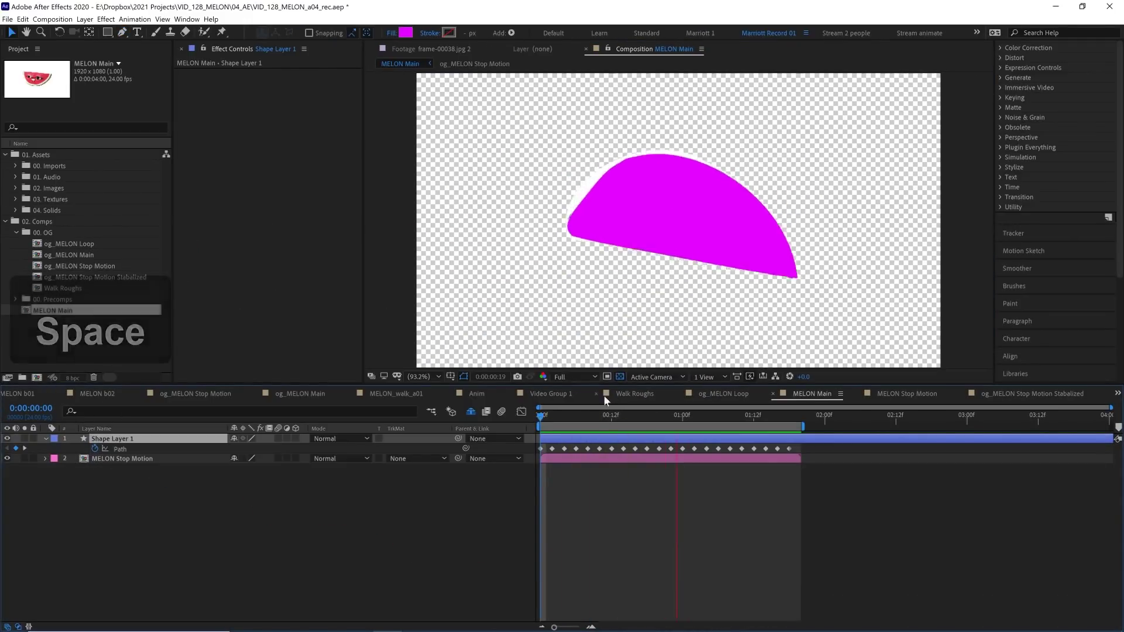
# Step: Return to the first frame and add an Offset Paths operator to the magenta shape layer's contents
pyautogui.click(535, 415)
pyautogui.moveTo(535, 415); pyautogui.dragTo(120, 445)
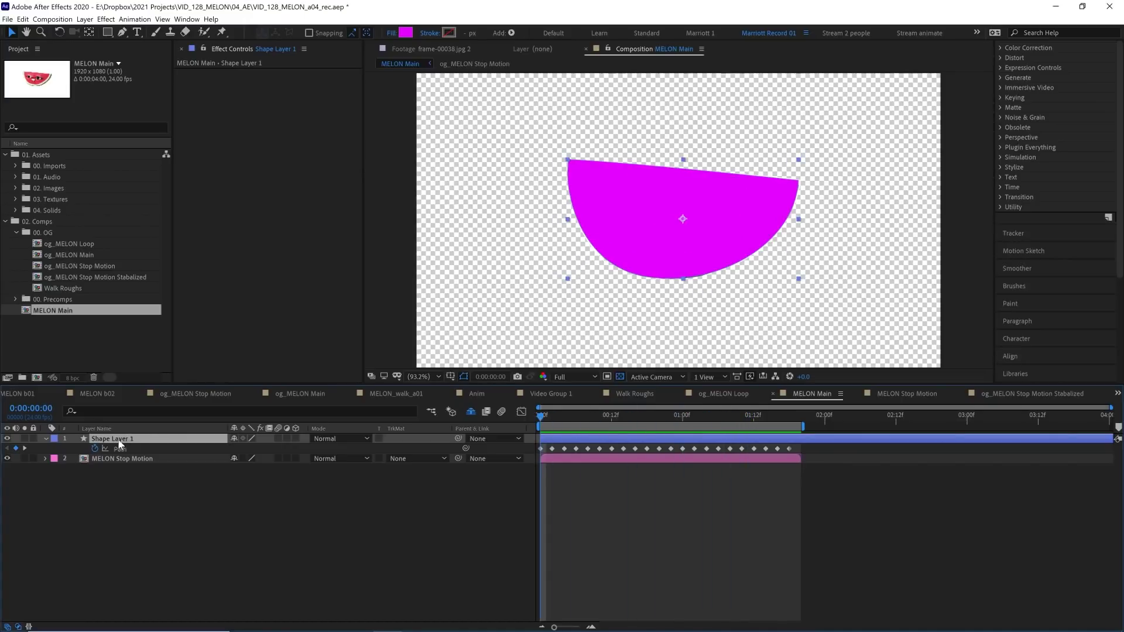
pyautogui.click(46, 438)
pyautogui.click(46, 438)
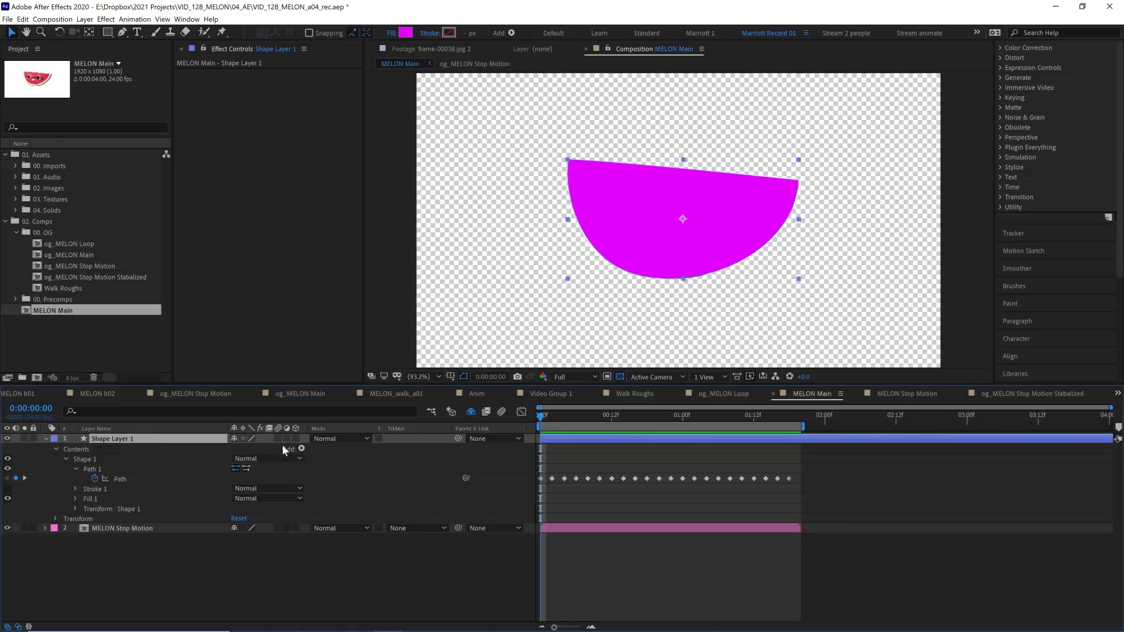
pyautogui.click(302, 449)
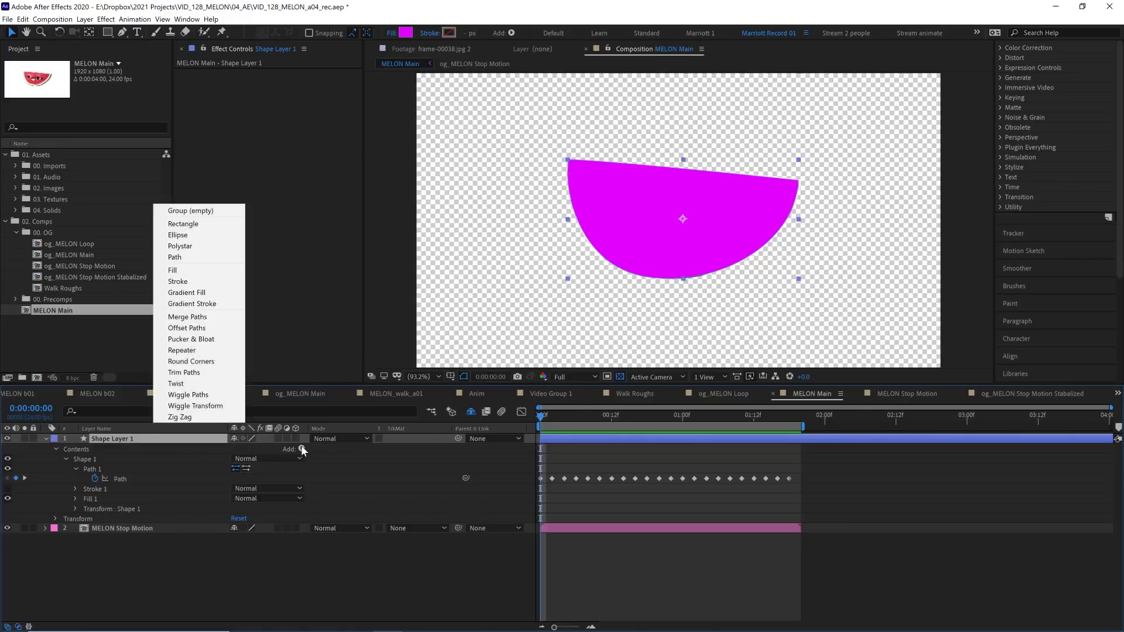
pyautogui.click(209, 331)
pyautogui.click(64, 518)
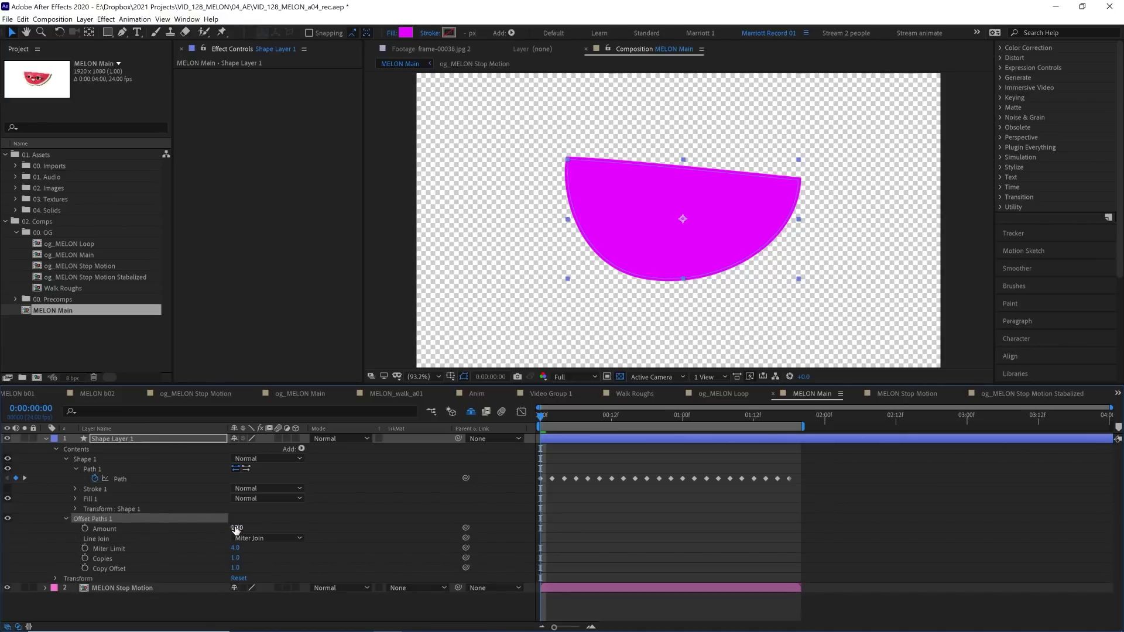
# Step: Try a larger Offset Paths amount, restore it to 10, and keyframe the amount at 0:00:00:00
pyautogui.moveTo(237, 528); pyautogui.dragTo(314, 530)
pyautogui.hotkey('ctrl', 'z')
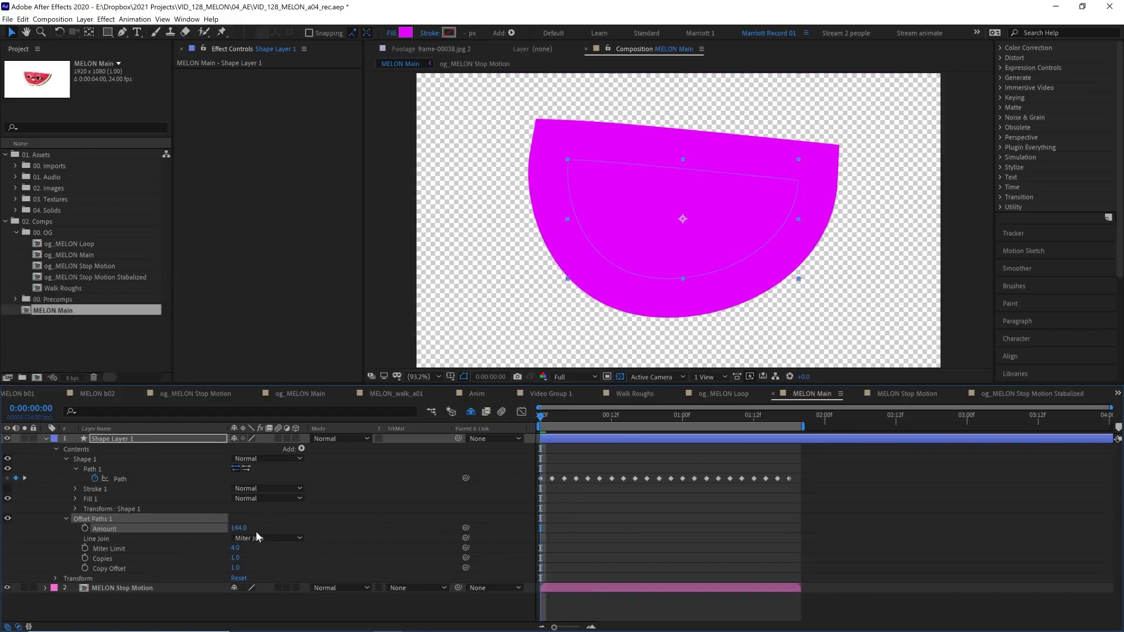
pyautogui.write('1')
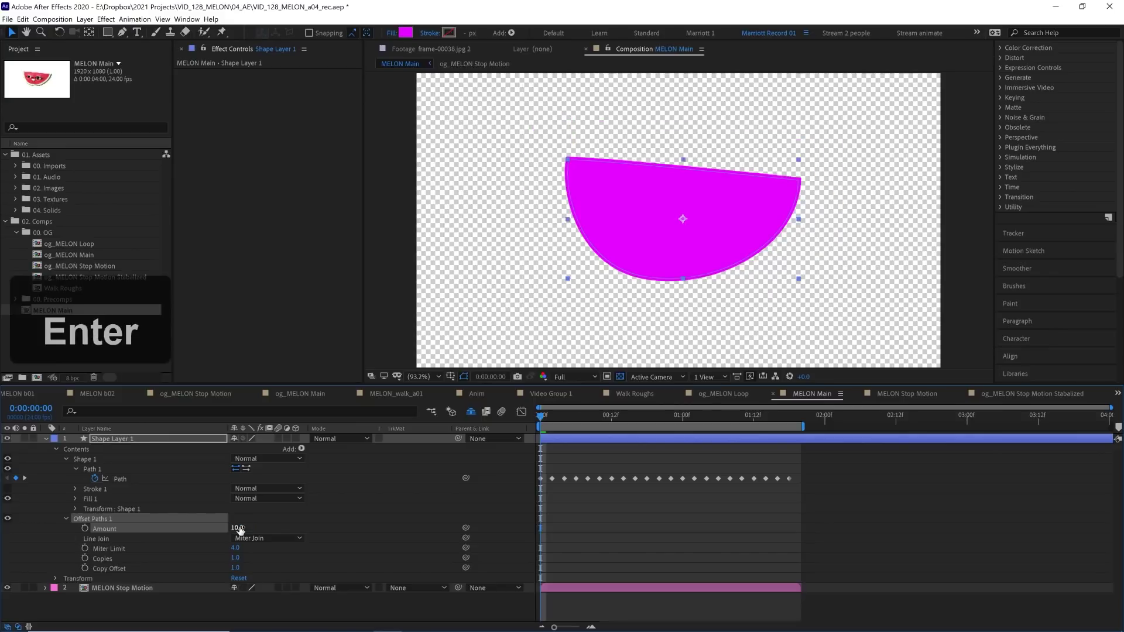
pyautogui.click(84, 529)
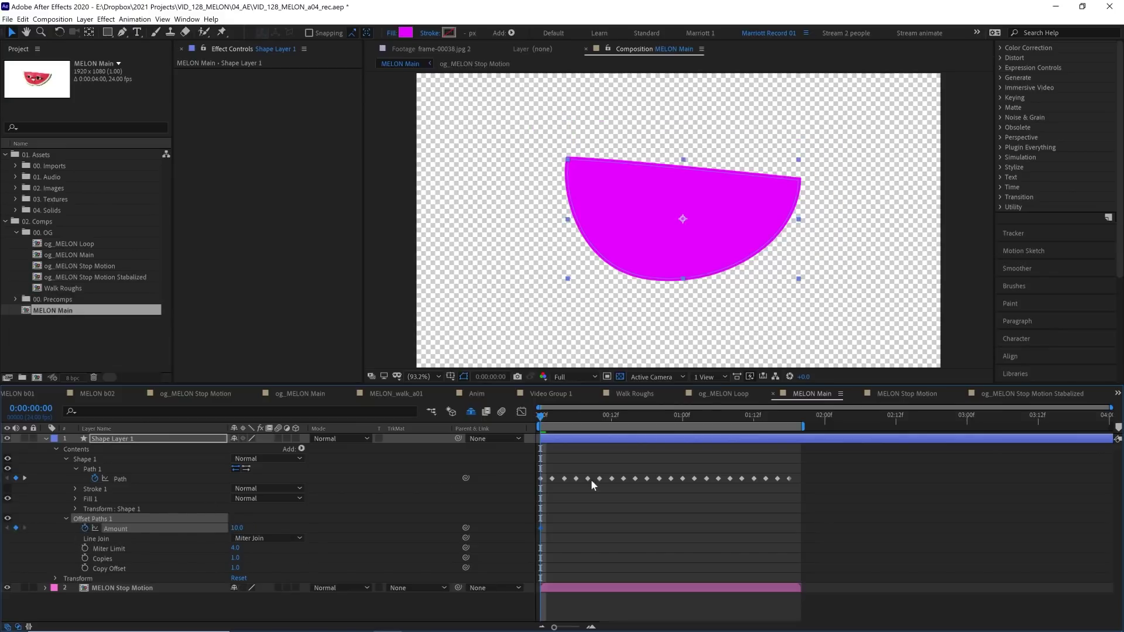
# Step: Move to 0:00:01:18 and keyframe the magenta shape's Offset Paths amount at 850
pyautogui.click(794, 419)
pyautogui.scroll(-1, 737, 303)
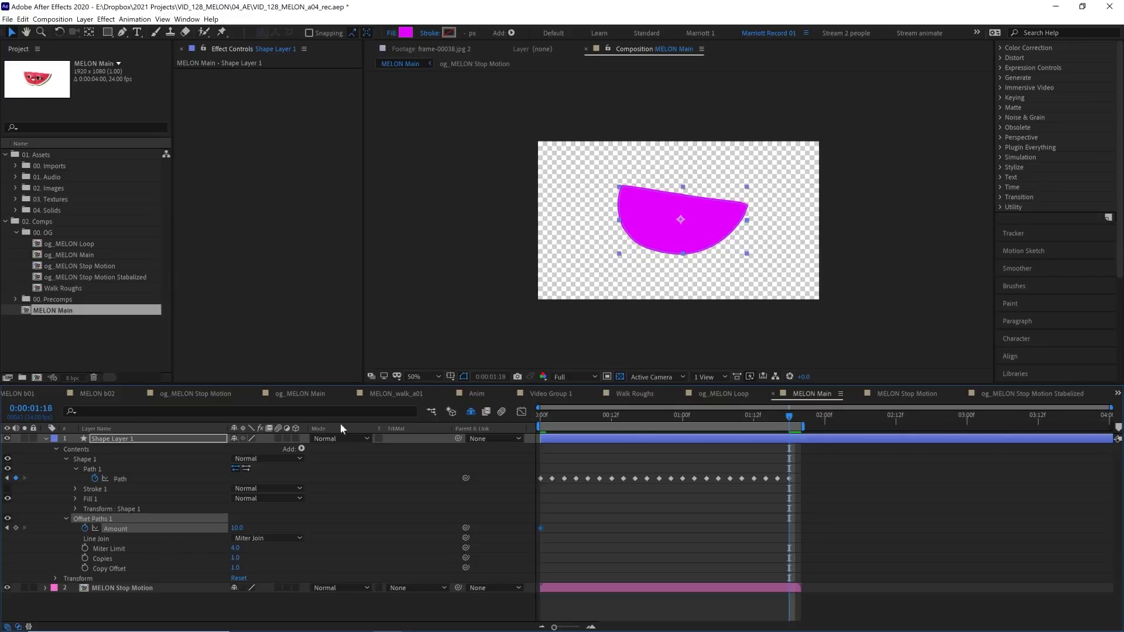
pyautogui.moveTo(236, 527); pyautogui.dragTo(645, 522)
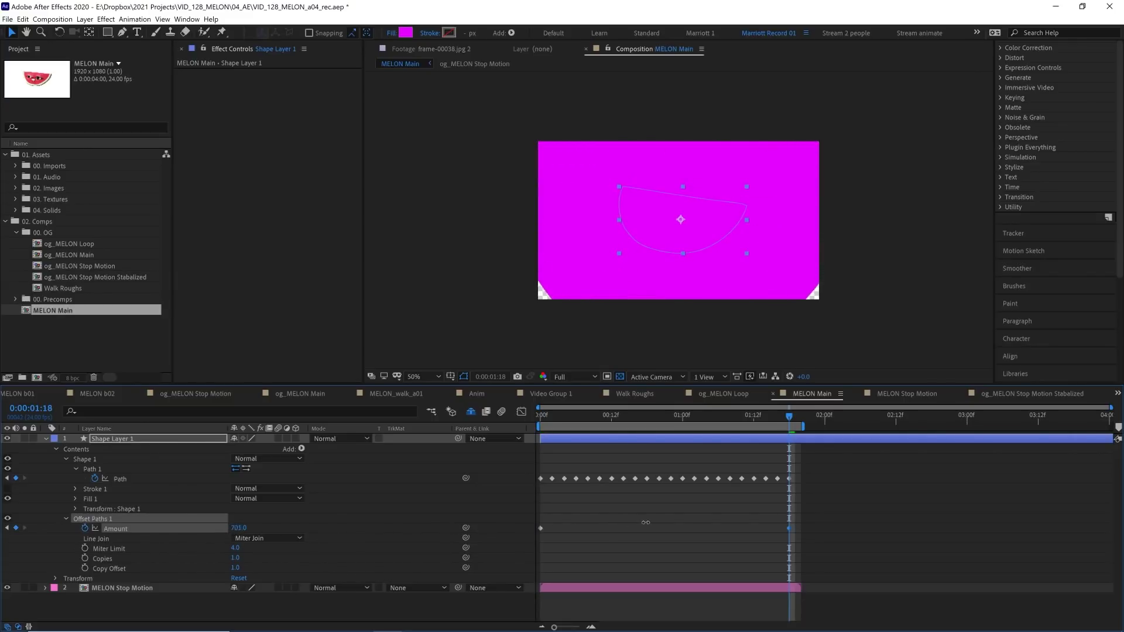
pyautogui.click(237, 527)
pyautogui.write('850')
pyautogui.press('Return')
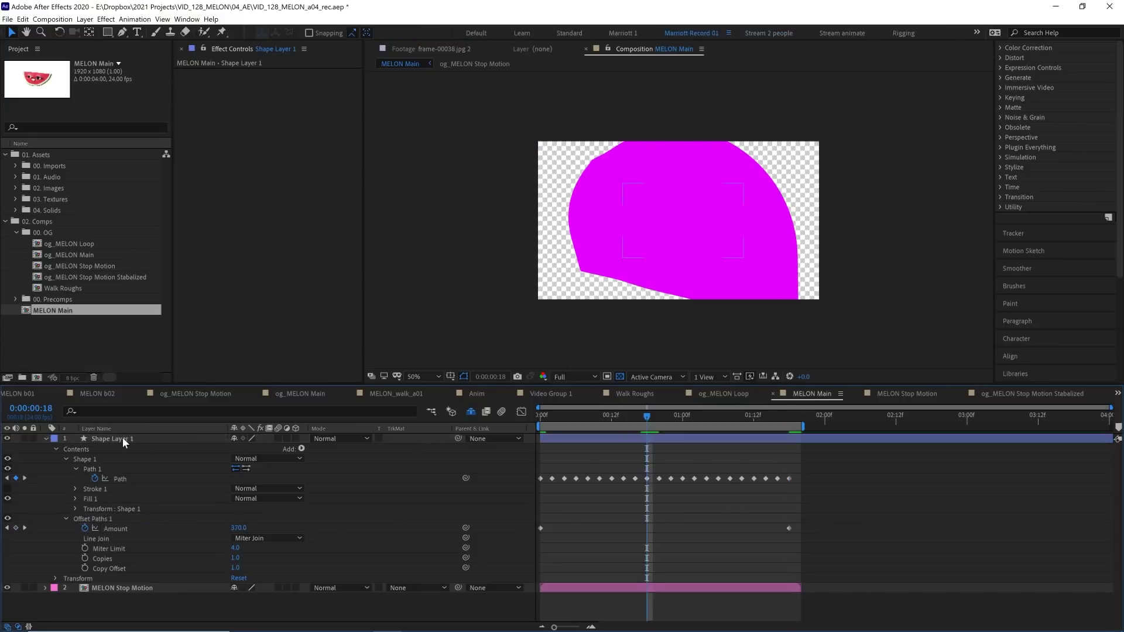
# Step: Place the magenta shape layer beneath the MELON Stop Motion layer and play the growing silhouette from the first frame
pyautogui.moveTo(122, 437); pyautogui.dragTo(134, 598)
pyautogui.moveTo(637, 415); pyautogui.dragTo(535, 418)
pyautogui.scroll(1, 582, 294)
pyautogui.press('space')
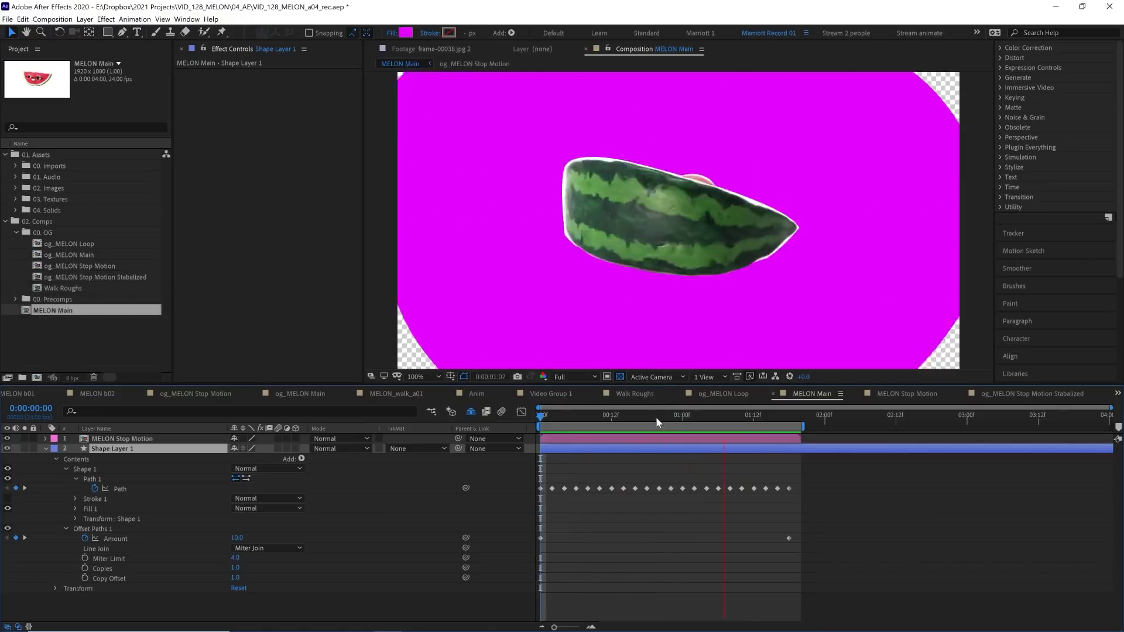
# Step: Step through the frames around 0:00:00:06 and examine the magenta shape's pointed corner up close
pyautogui.click(582, 417)
pyautogui.moveTo(585, 417); pyautogui.dragTo(577, 416)
pyautogui.press('space')
pyautogui.moveTo(522, 205); pyautogui.dragTo(595, 245)
pyautogui.scroll(1, 460, 196)
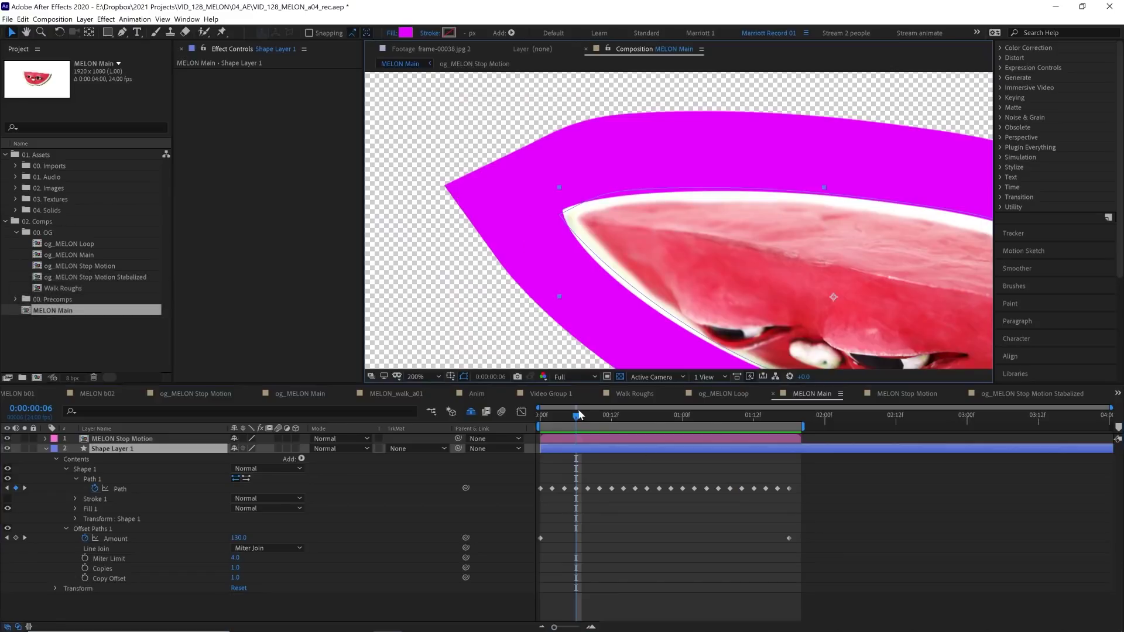
pyautogui.moveTo(581, 416); pyautogui.dragTo(571, 418)
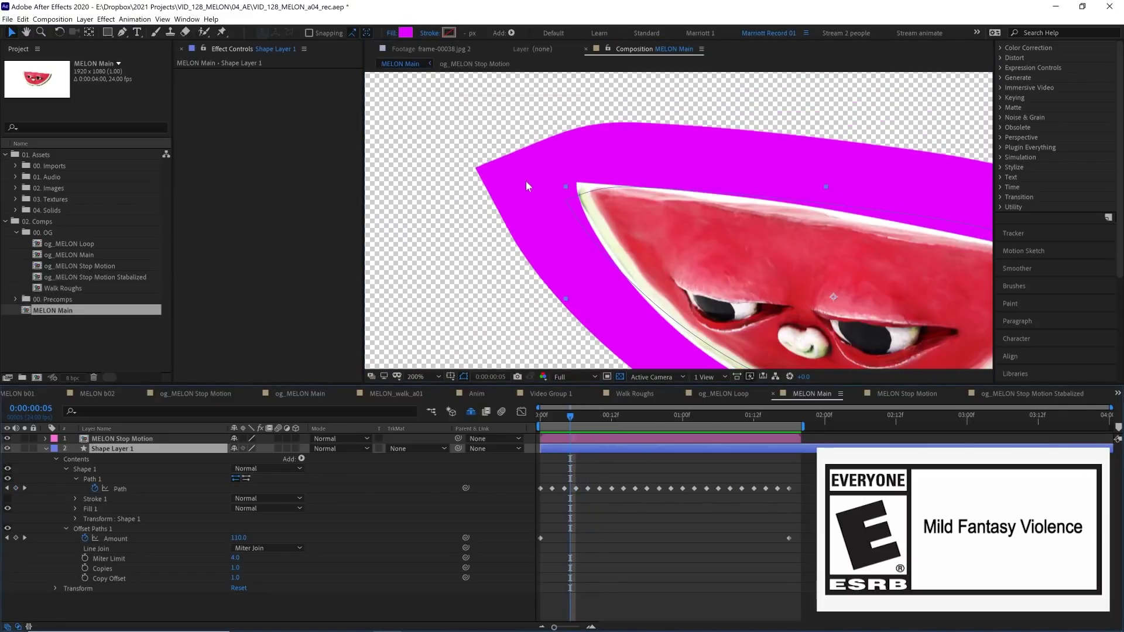
# Step: Save the project and apply a Gaussian Blur with a blurriness of 50 to the magenta shape layer
pyautogui.hotkey('ctrl', 's')
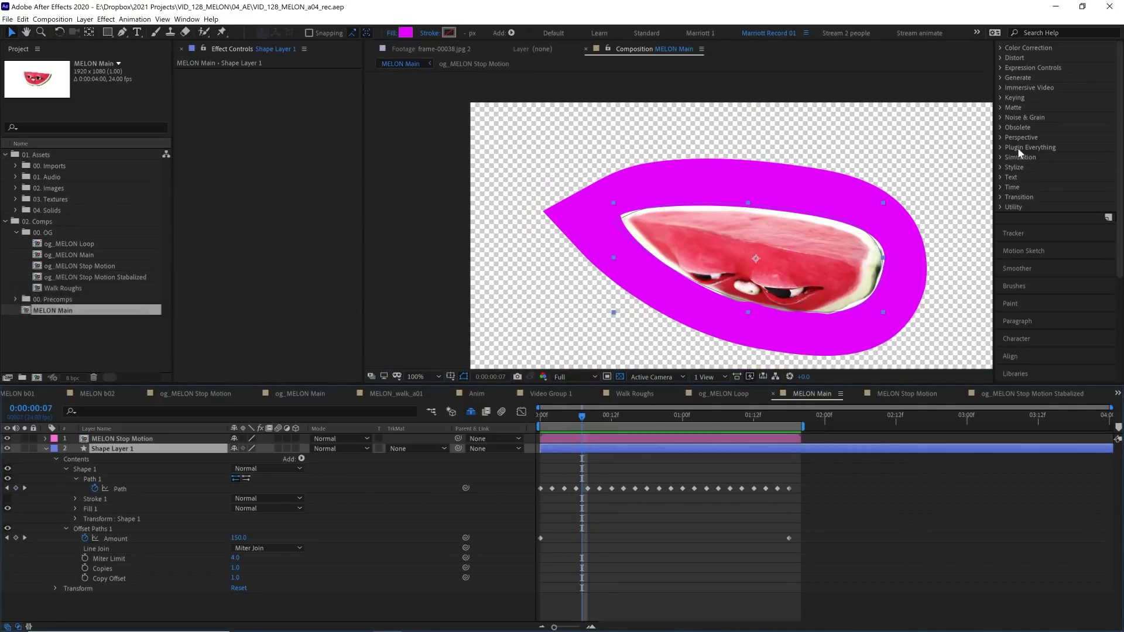
pyautogui.scroll(5, 1018, 147)
pyautogui.click(1028, 114)
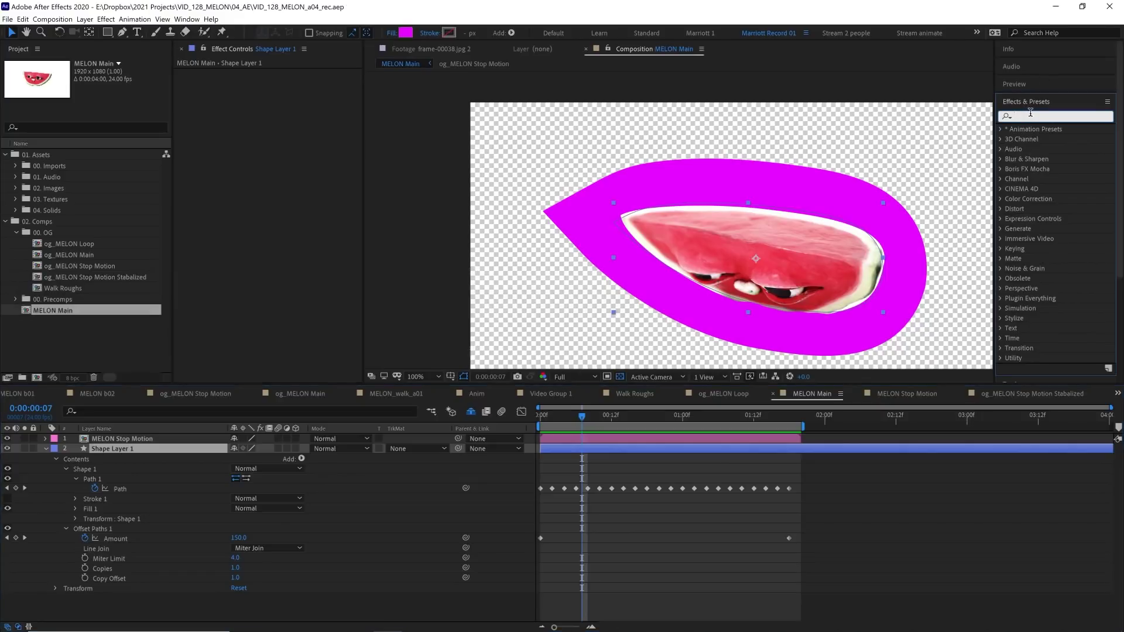
pyautogui.write('ga')
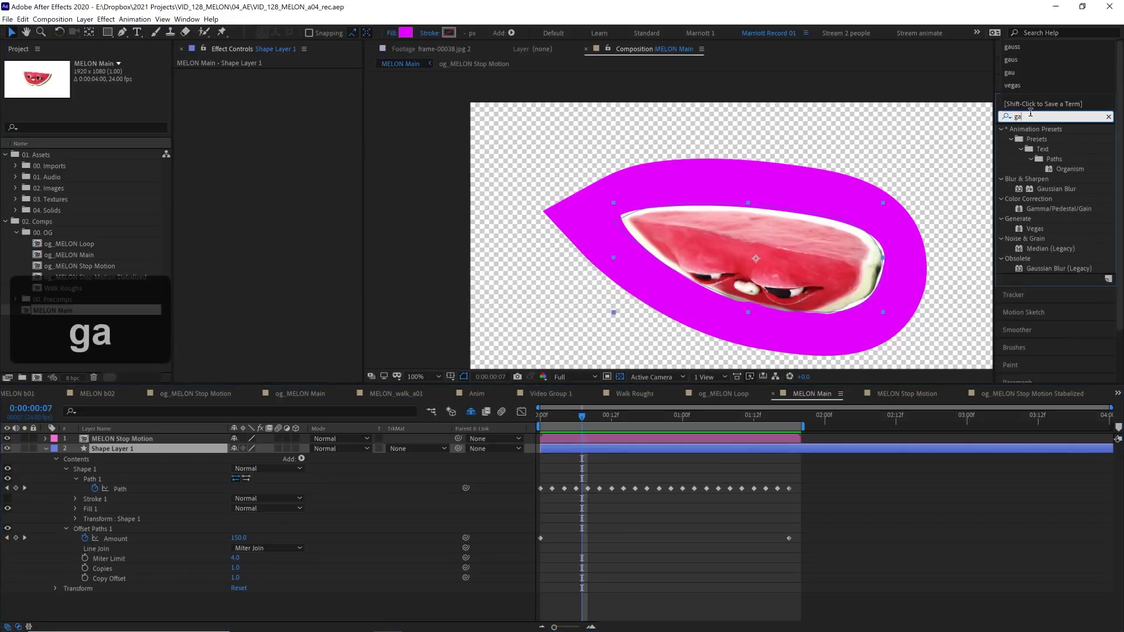
pyautogui.doubleClick(1057, 188)
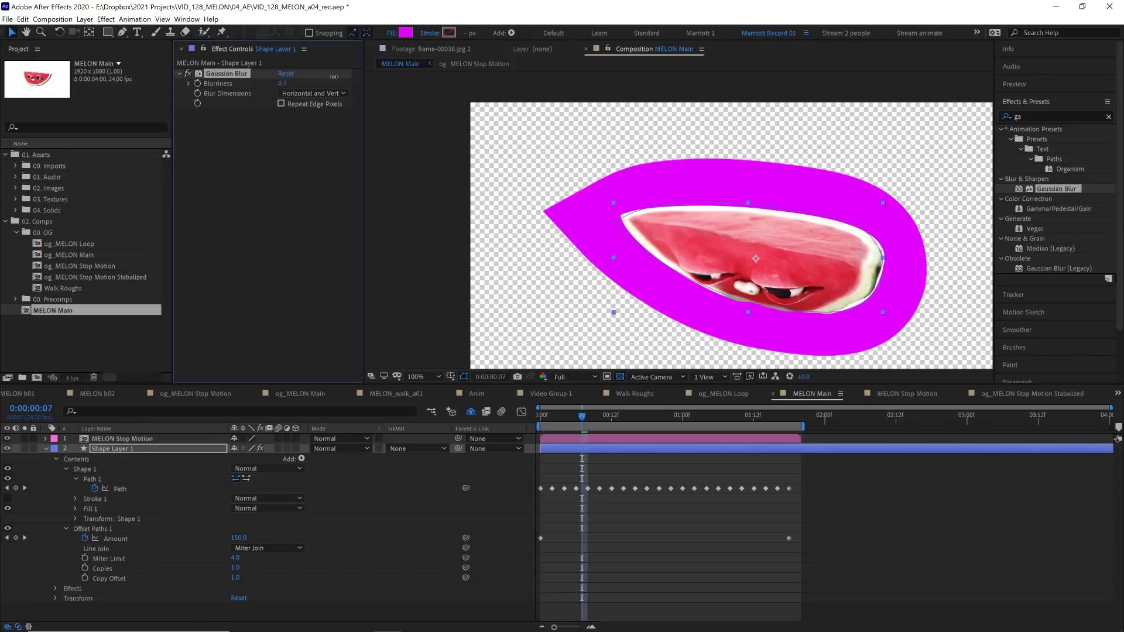
pyautogui.moveTo(334, 76); pyautogui.dragTo(522, 74)
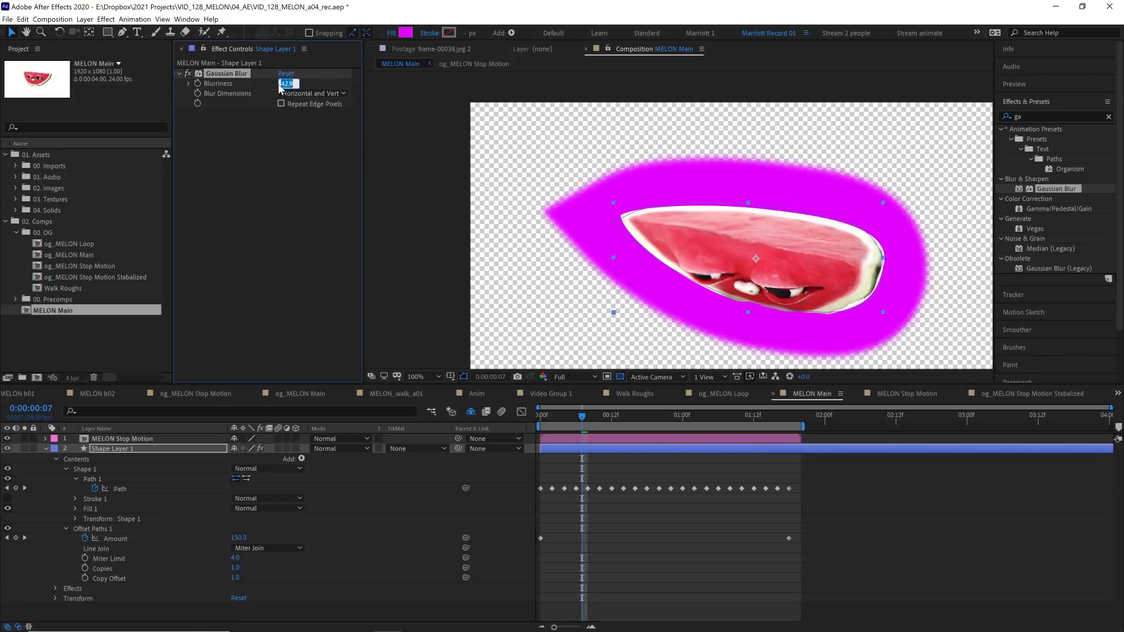
pyautogui.write('50')
# Step: Add Levels to the shape layer on the Alpha channel with input black 132 and input white 140, and check the rounded corners
pyautogui.click(1047, 116)
pyautogui.write('level')
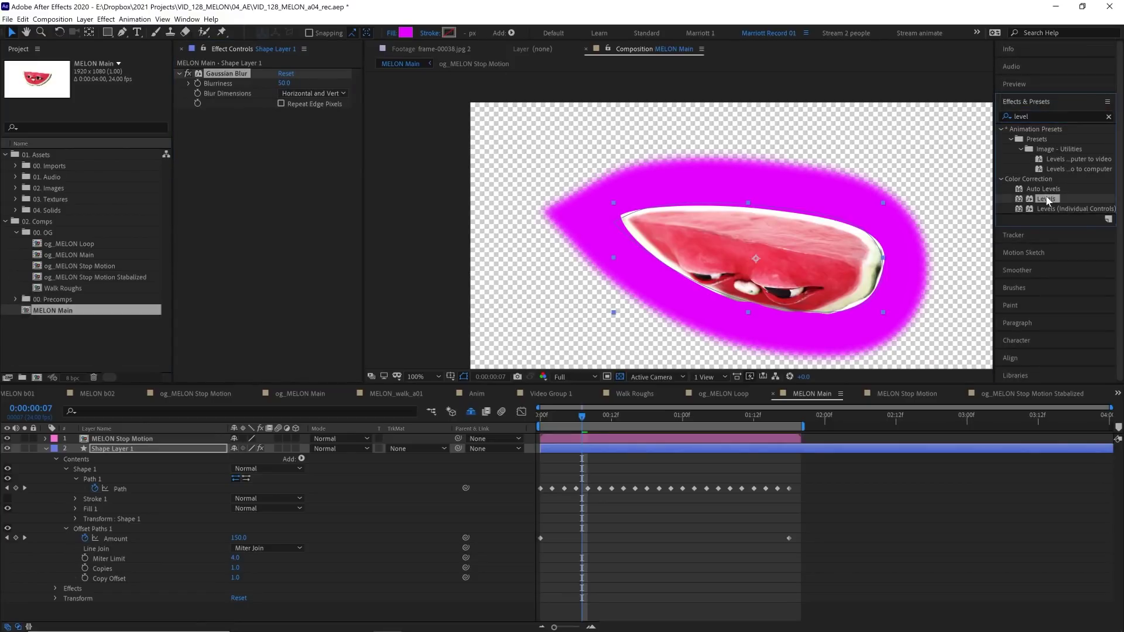
pyautogui.doubleClick(1046, 199)
pyautogui.click(303, 123)
pyautogui.click(302, 179)
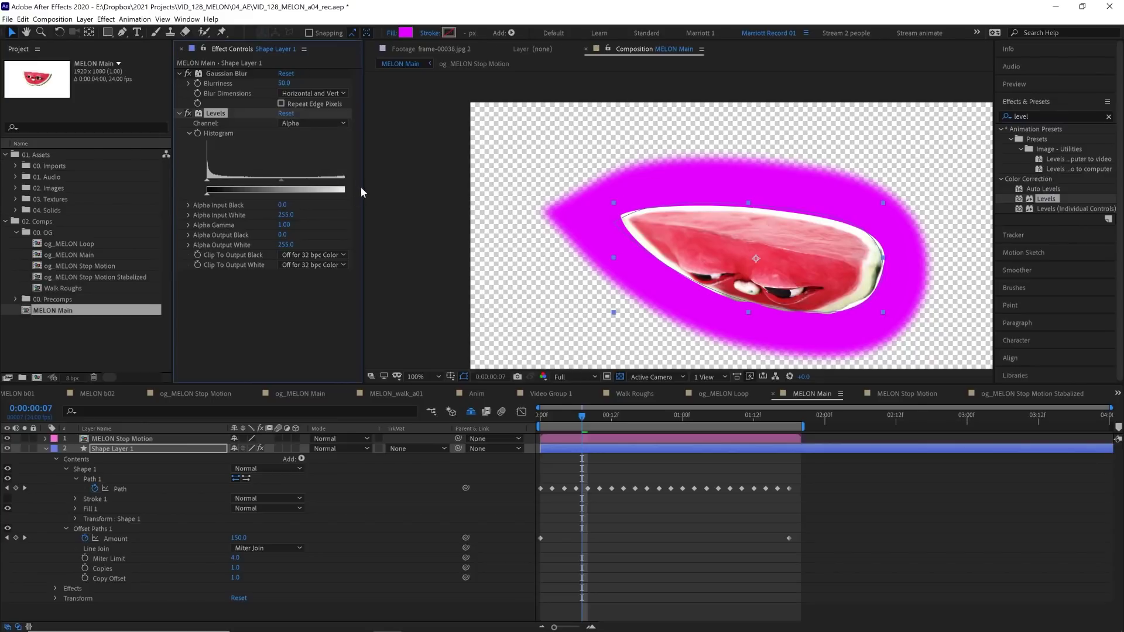
pyautogui.moveTo(362, 186); pyautogui.dragTo(291, 181)
pyautogui.moveTo(210, 180); pyautogui.dragTo(283, 186)
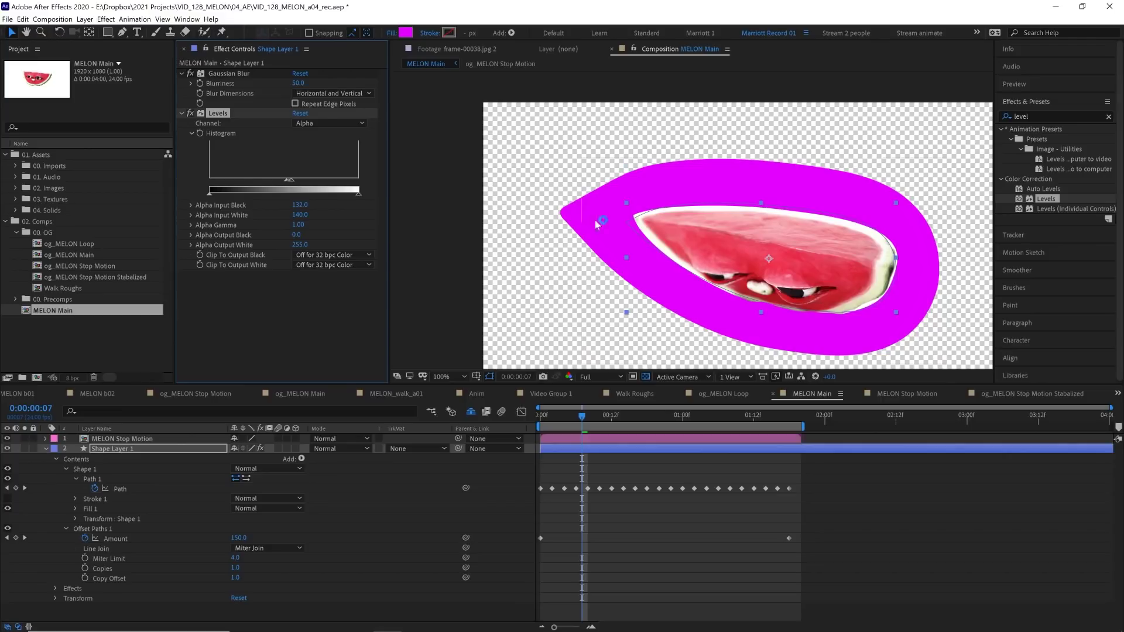
pyautogui.press('.')
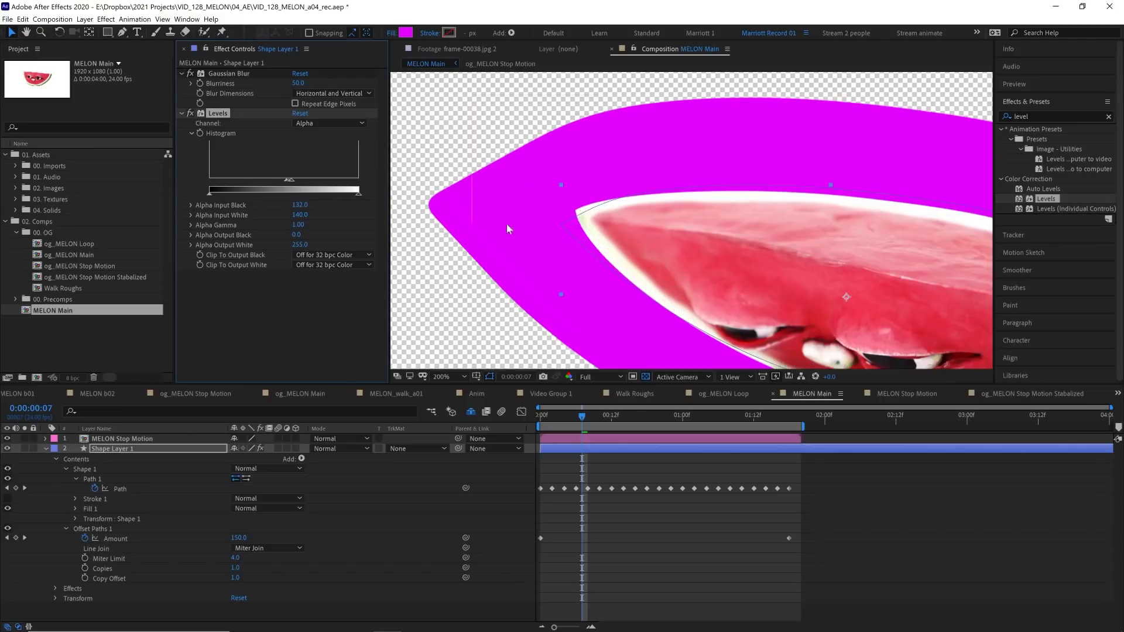
pyautogui.press('space')
pyautogui.press(',')
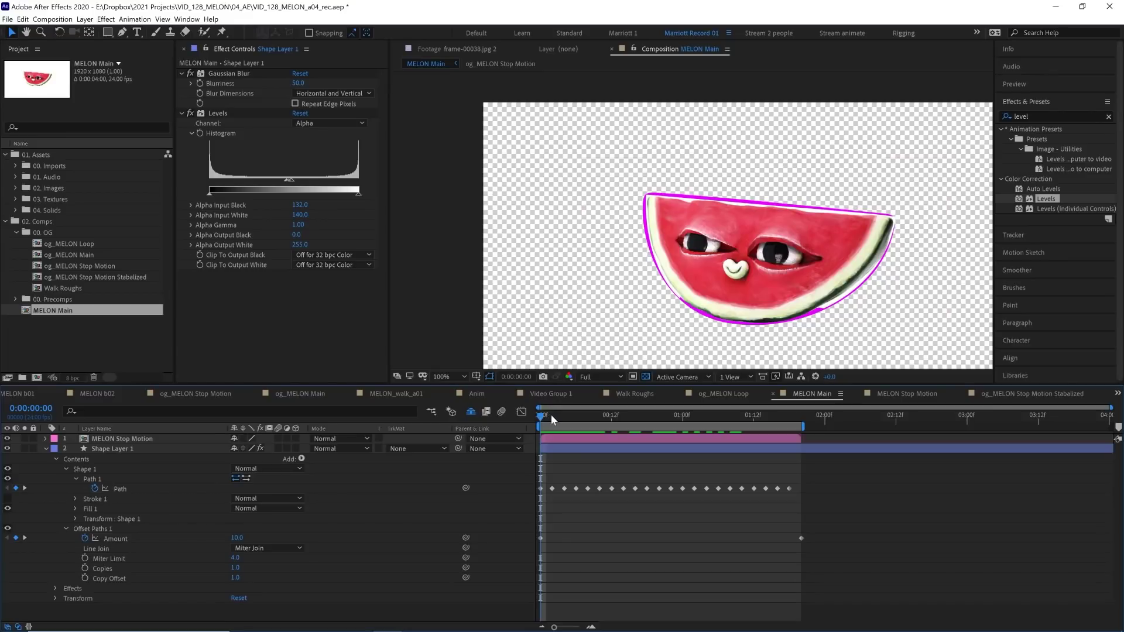
# Step: Duplicate the magenta shape layer twice and reveal the keyframed properties of all three shape layers
pyautogui.moveTo(550, 415); pyautogui.dragTo(518, 426)
pyautogui.click(581, 446)
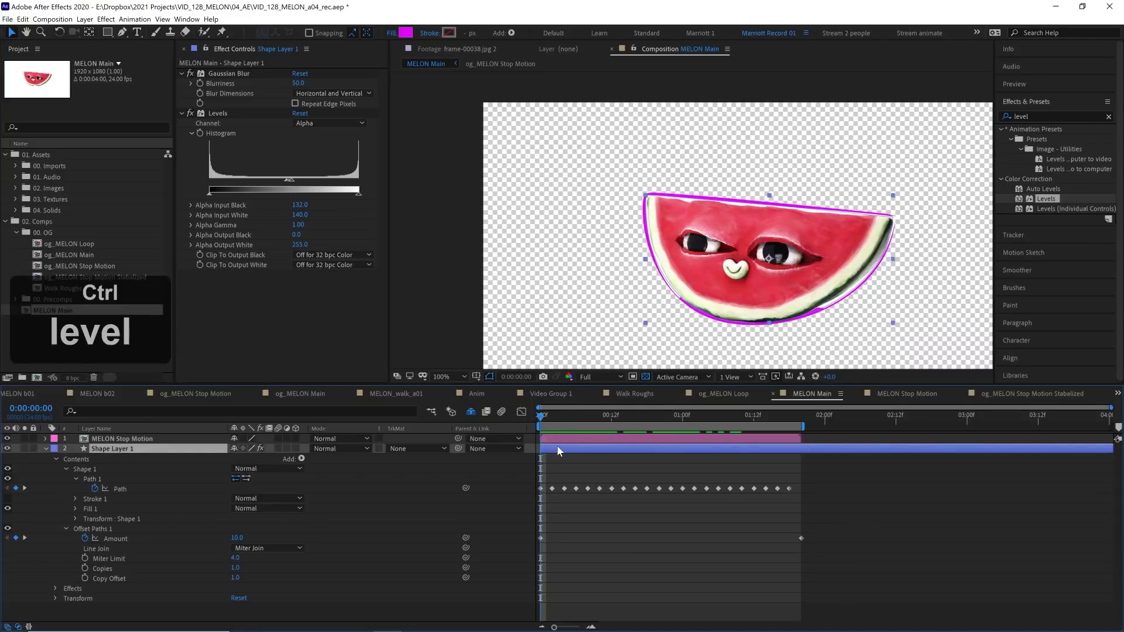
pyautogui.hotkey('ctrl', 'd')
pyautogui.hotkey('ctrl', 'd')
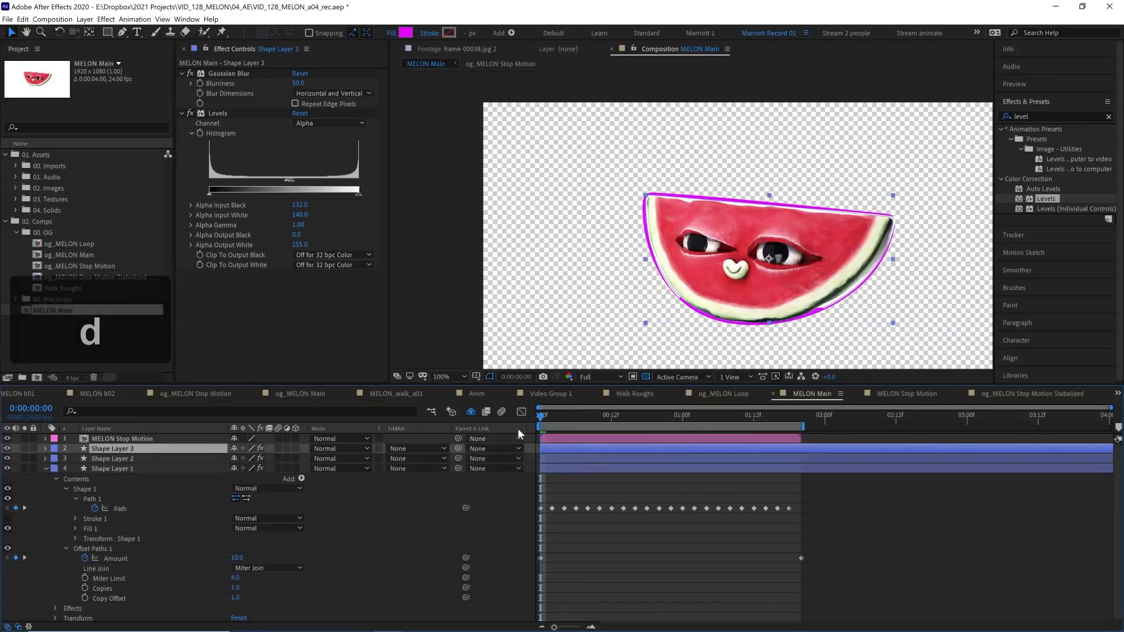
pyautogui.keyDown('shift'); pyautogui.click(552, 468); pyautogui.keyUp('shift')
pyautogui.press('u')
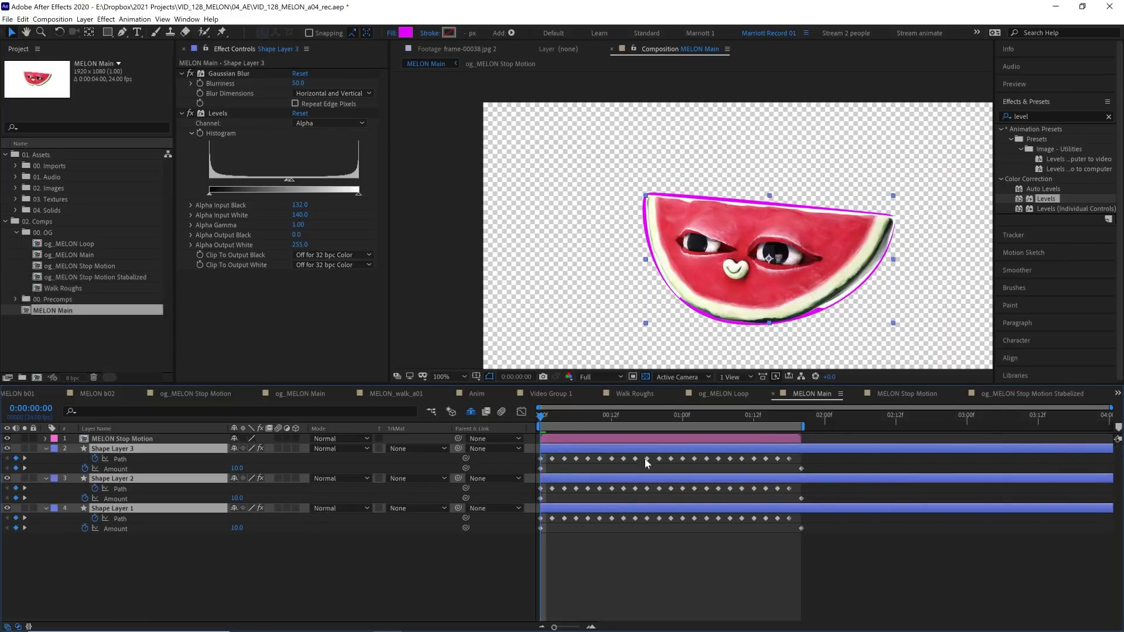
# Step: Change the fill of Shape Layer 1 to dark green and of Shape Layer 2 to a lighter green
pyautogui.click(822, 492)
pyautogui.moveTo(545, 417); pyautogui.dragTo(570, 428)
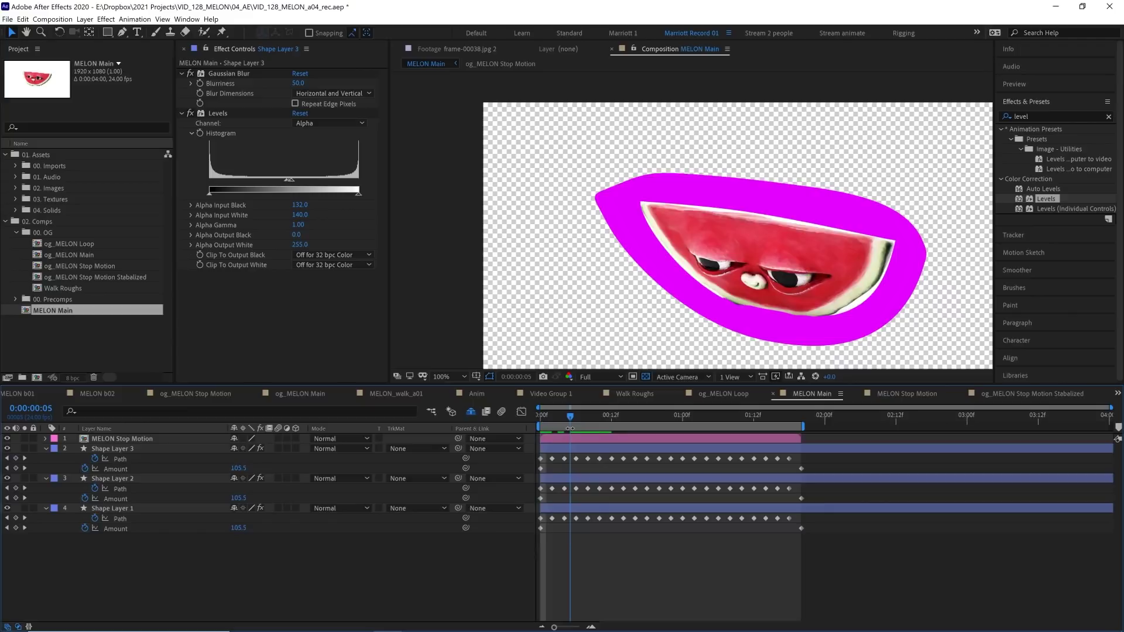
pyautogui.click(132, 509)
pyautogui.click(405, 33)
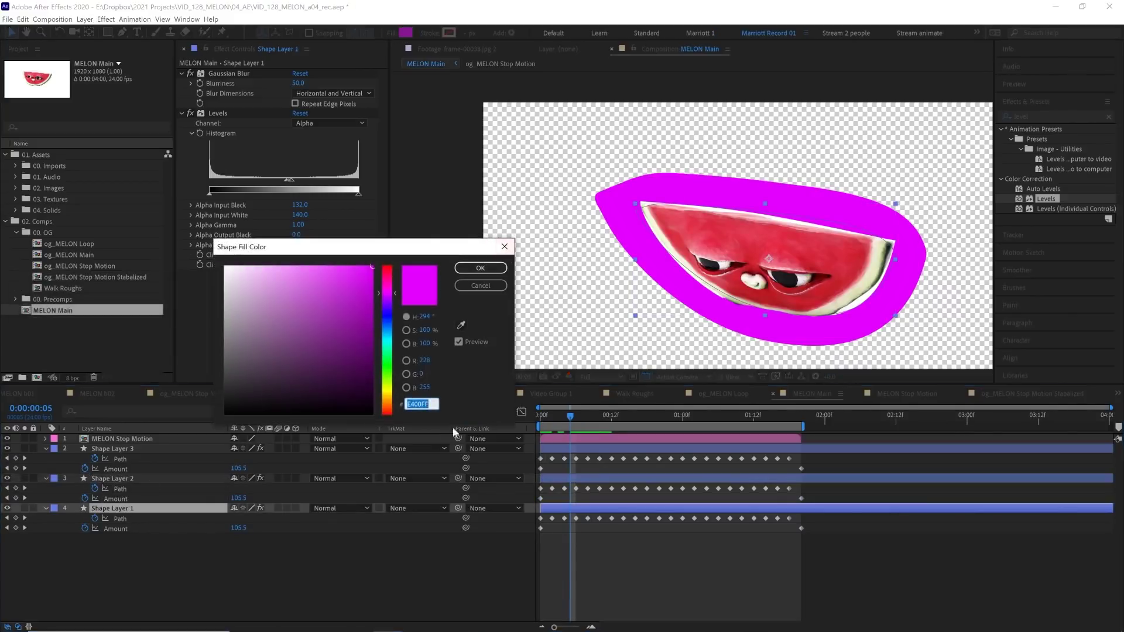
pyautogui.write('3B6A40')
pyautogui.click(477, 269)
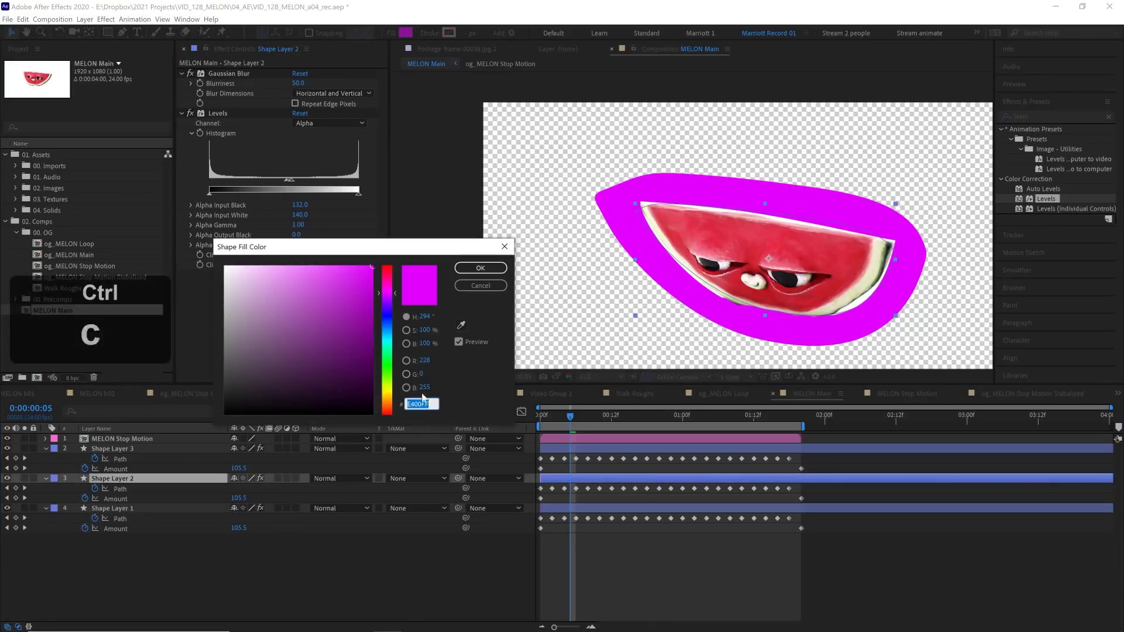
pyautogui.hotkey('ctrl', 'v')
pyautogui.click(477, 269)
# Step: Change the fill of Shape Layer 3 to white and step back to 0:00:00:04
pyautogui.click(152, 449)
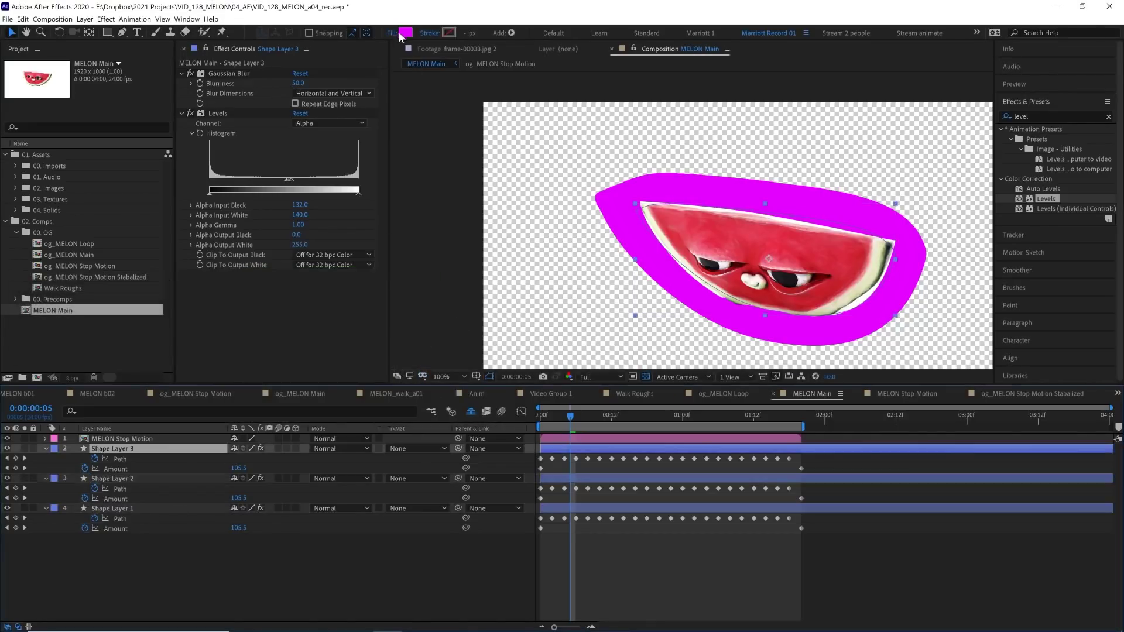
pyautogui.click(405, 33)
pyautogui.hotkey('ctrl', 'v')
pyautogui.click(477, 270)
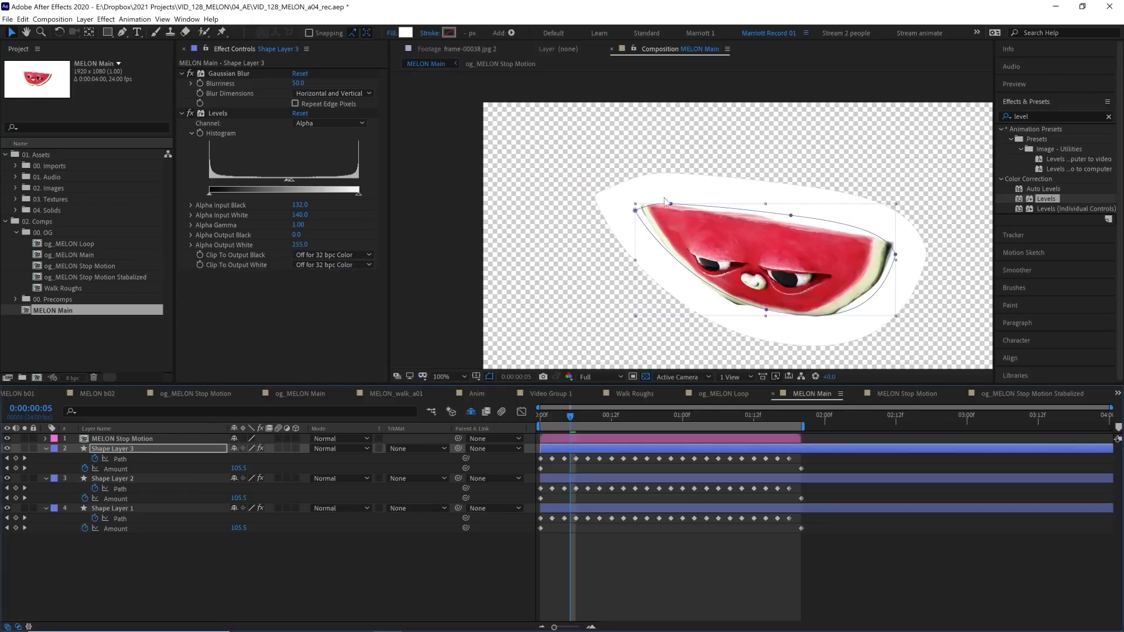
pyautogui.click(230, 436)
pyautogui.press('pageup')
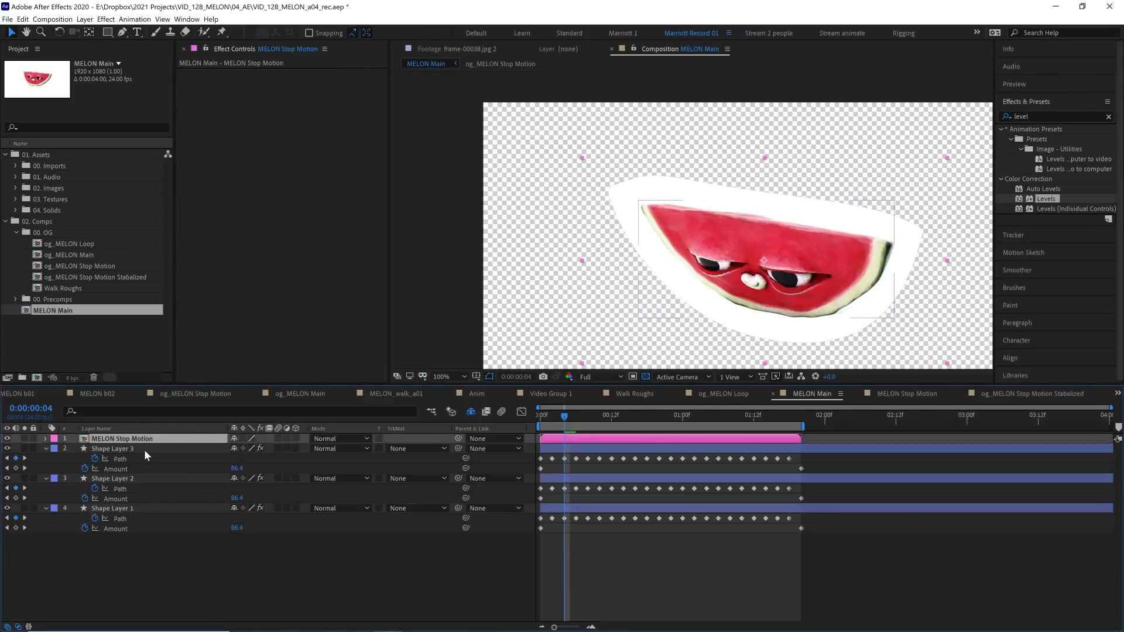
# Step: Label Shape Layers 1, 2 and 3 Dark Green, Green and Pink, and rename them Wedge Dark Green, Wedge Green and Wedge White
pyautogui.click(144, 449)
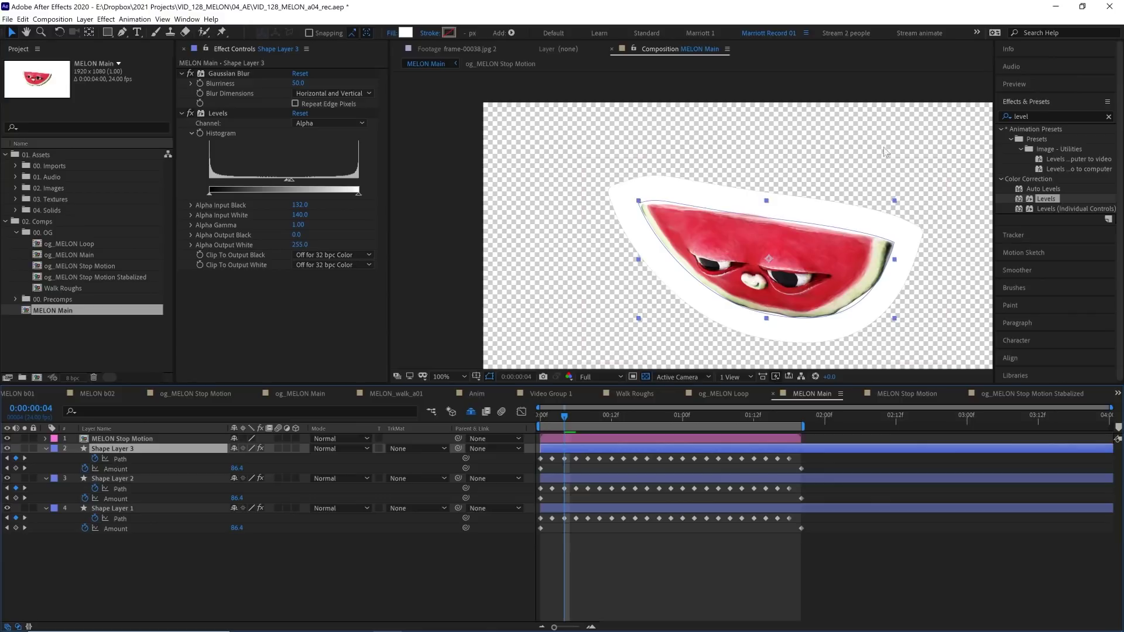
pyautogui.click(139, 509)
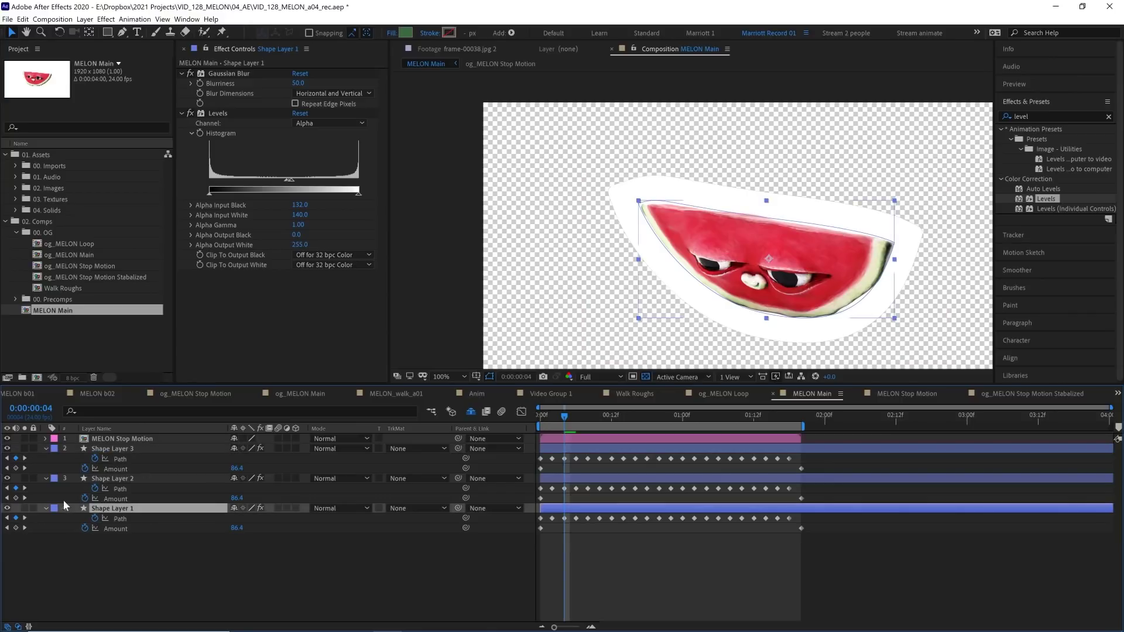
pyautogui.click(54, 508)
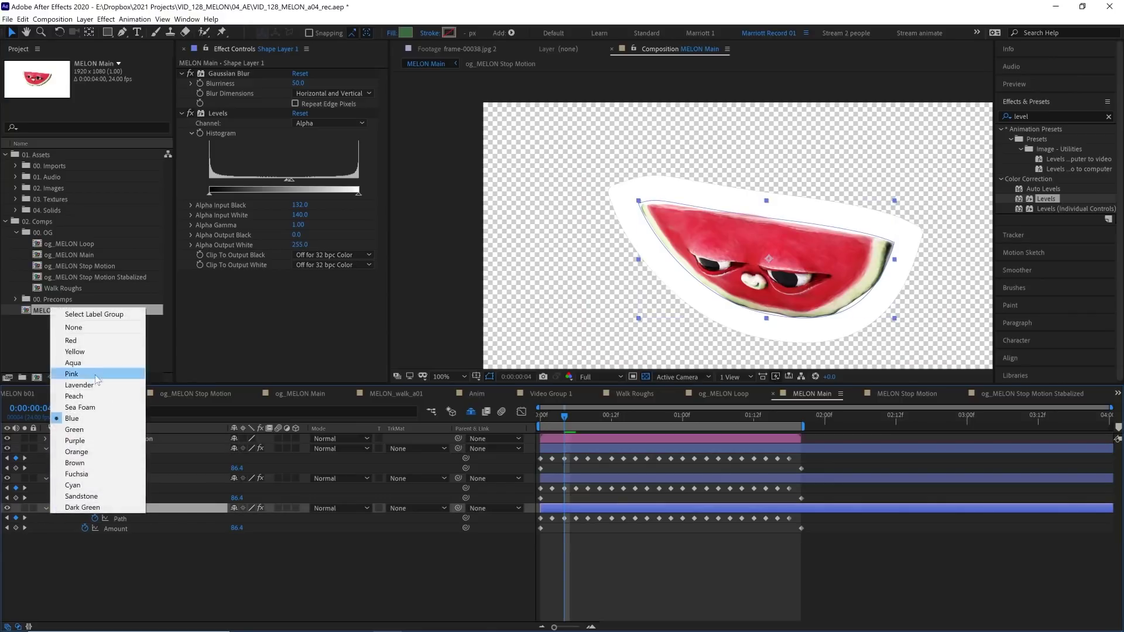
pyautogui.click(97, 508)
pyautogui.click(76, 479)
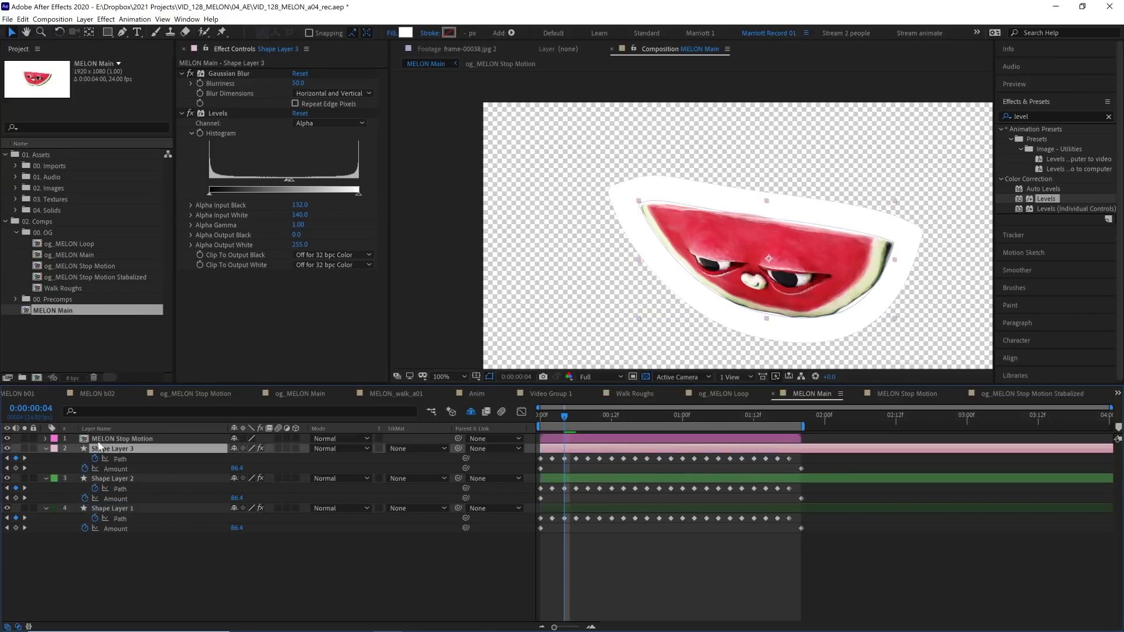
pyautogui.click(59, 449)
pyautogui.click(91, 315)
pyautogui.click(132, 509)
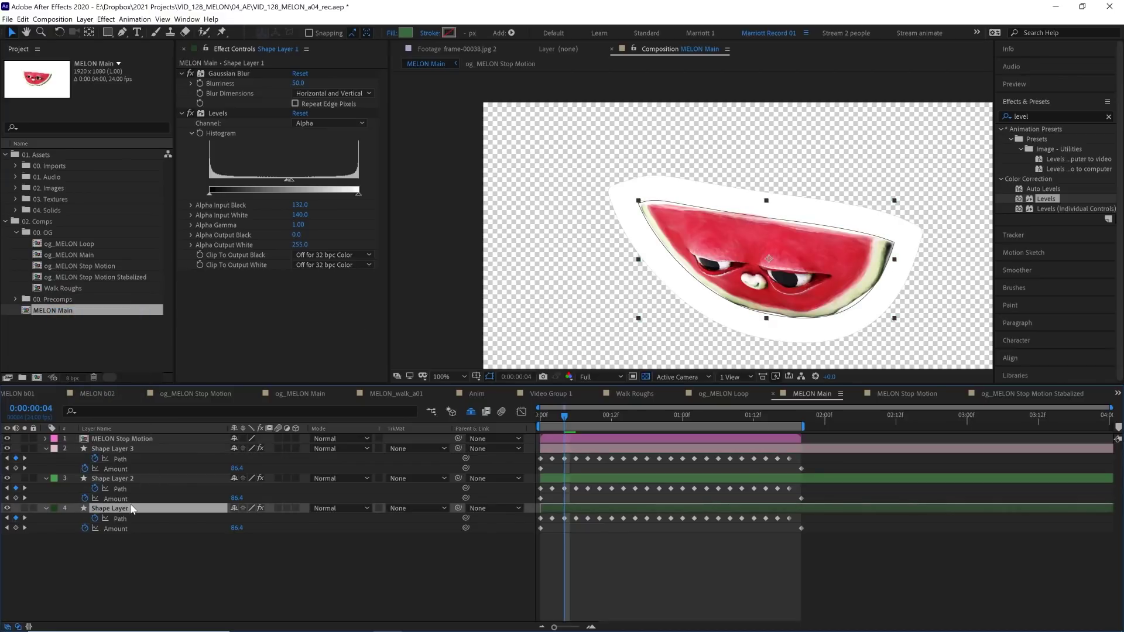
pyautogui.press('Return')
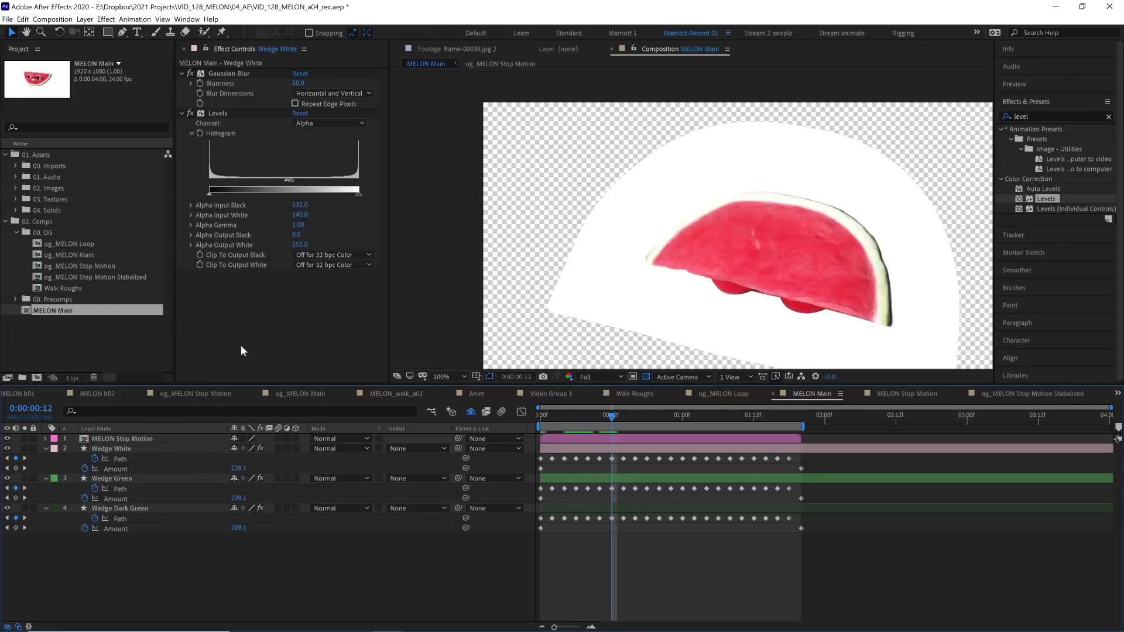
# Step: Hide the Wedge White and Wedge Green layers to check the colours beneath, and show both again
pyautogui.click(7, 449)
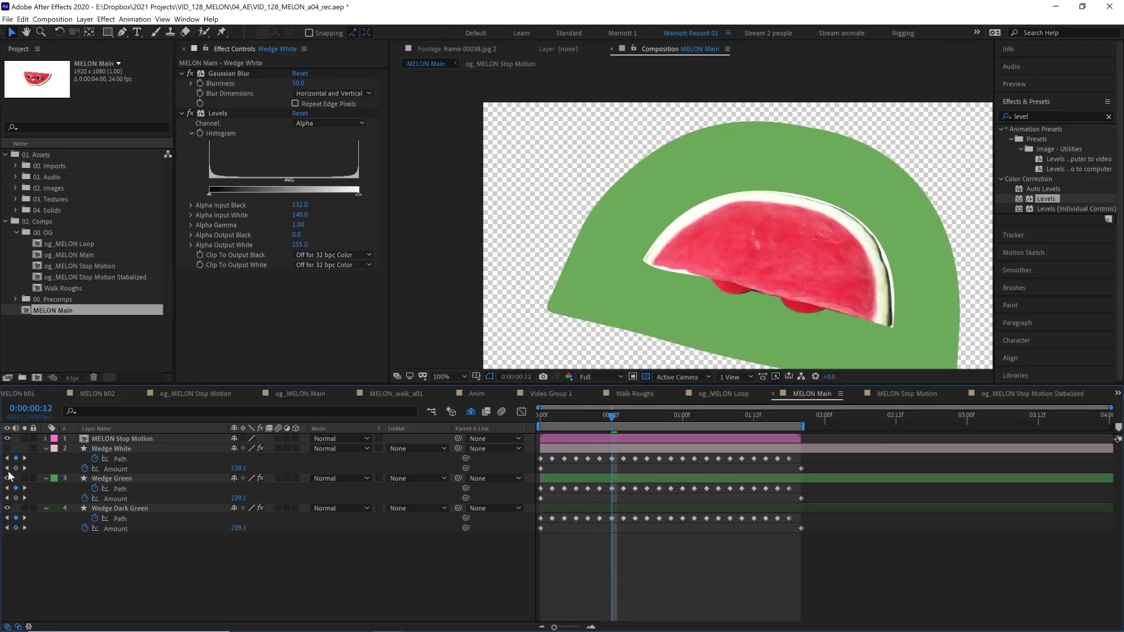
pyautogui.click(7, 478)
pyautogui.click(7, 478)
pyautogui.click(7, 449)
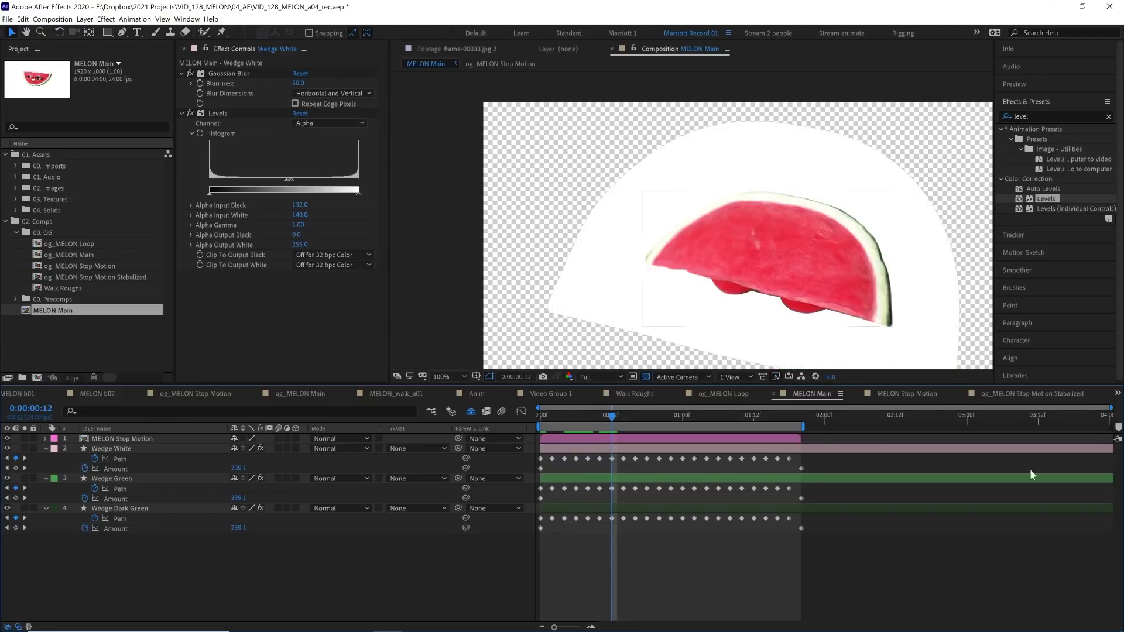
# Step: Delay the Offset Paths amount keyframes of Wedge Green by 8 frames and those of Wedge White by 16 frames
pyautogui.moveTo(829, 497); pyautogui.dragTo(490, 498)
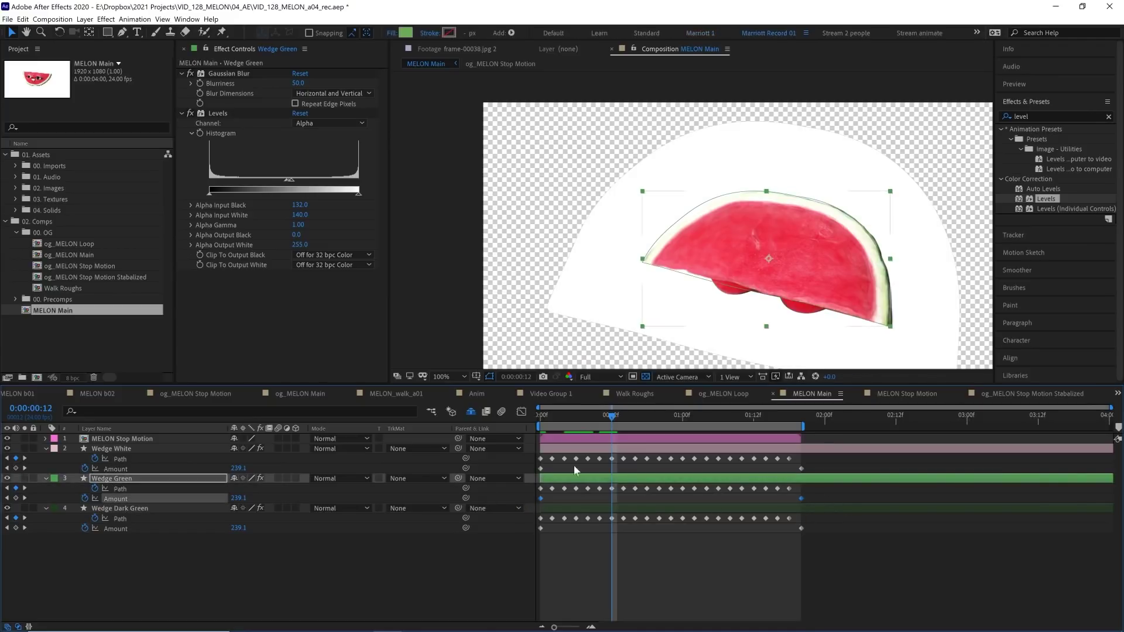
pyautogui.moveTo(539, 499)
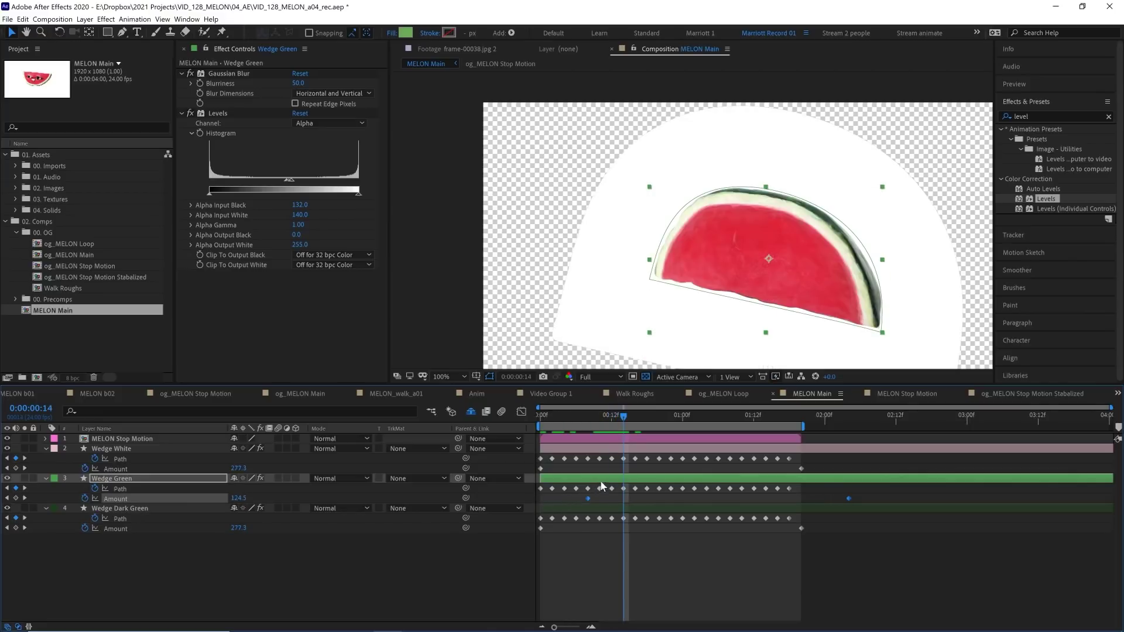
pyautogui.moveTo(854, 464); pyautogui.dragTo(524, 481)
pyautogui.moveTo(539, 468); pyautogui.dragTo(637, 469)
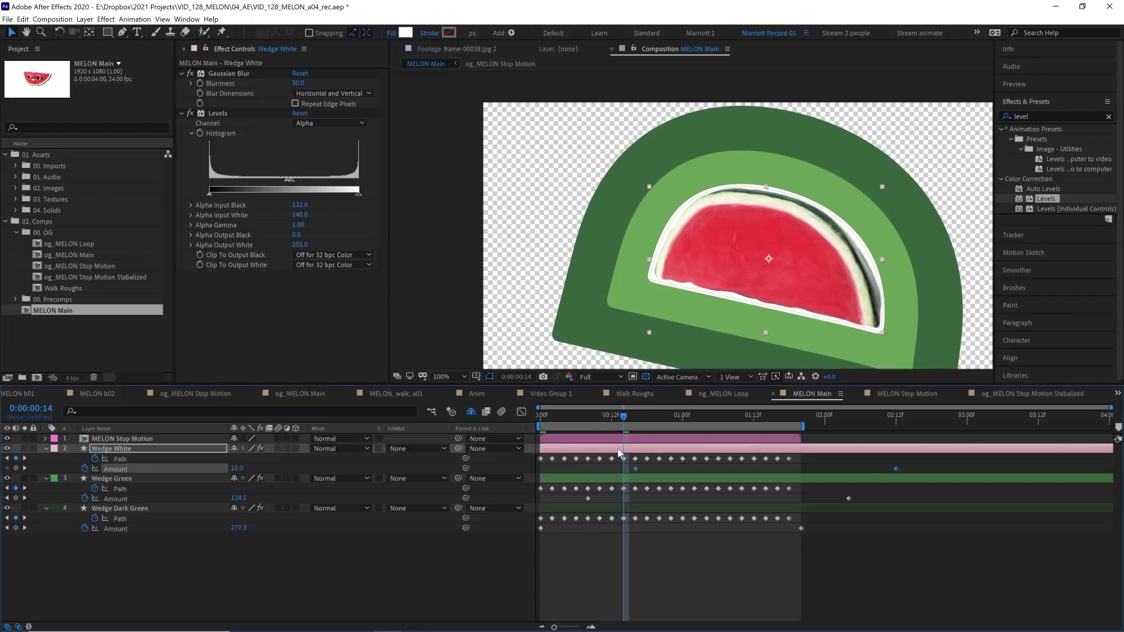
# Step: Preview the staggered wedge expansion from the first frame and scrub to 0:00:01:04
pyautogui.moveTo(590, 419); pyautogui.dragTo(534, 417)
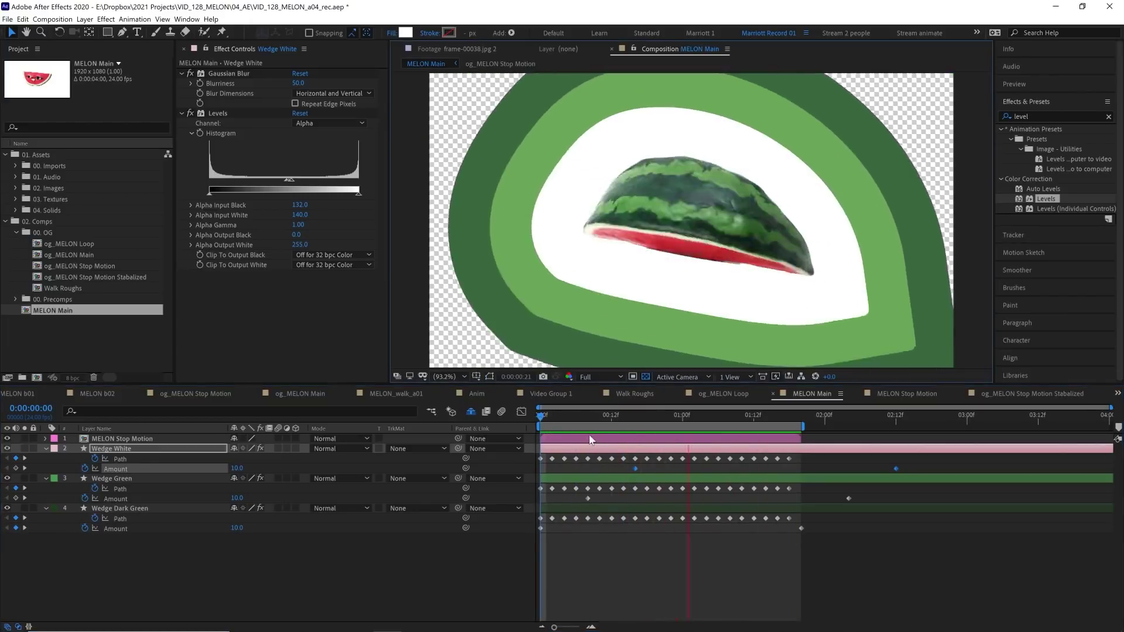
pyautogui.click(615, 417)
pyautogui.moveTo(615, 420); pyautogui.dragTo(706, 419)
# Step: Duplicate the Wedge White, Wedge Green and Wedge Dark Green layers and place the copies directly beneath the MELON Stop Motion layer
pyautogui.click(616, 507)
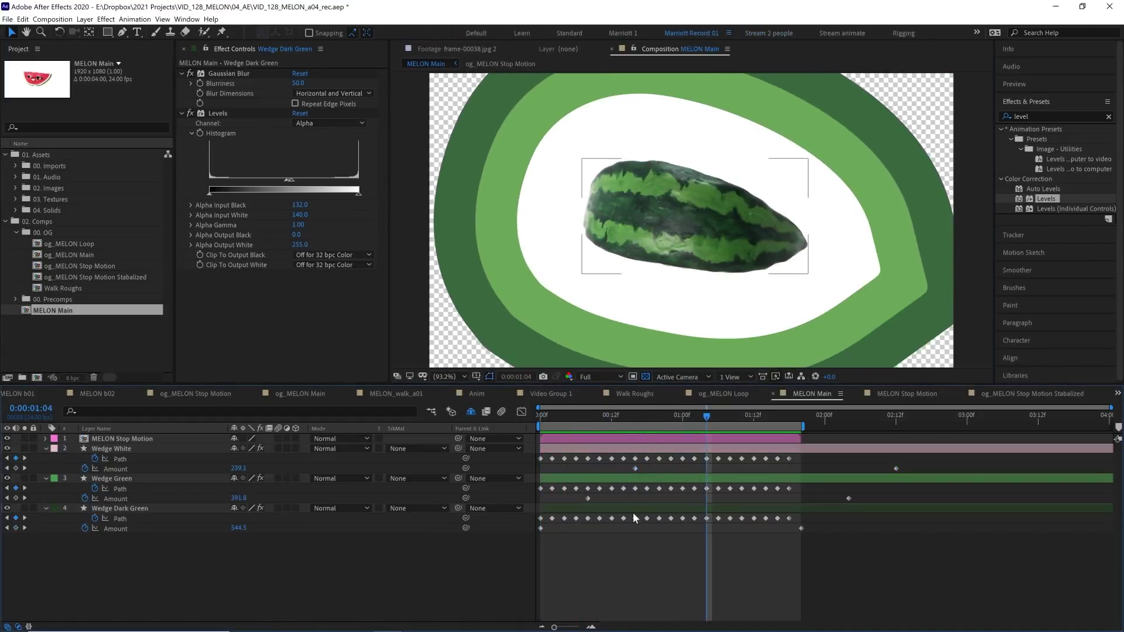
pyautogui.keyDown('shift'); pyautogui.click(609, 452); pyautogui.keyUp('shift')
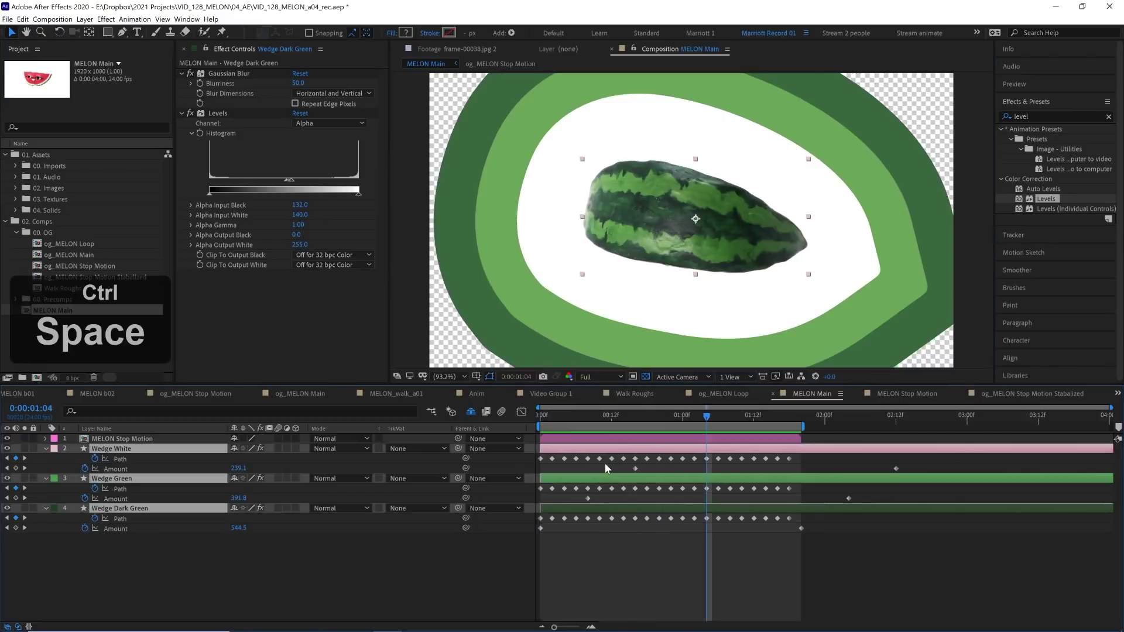
pyautogui.hotkey('ctrl', 'd')
pyautogui.hotkey('ctrl', ']')
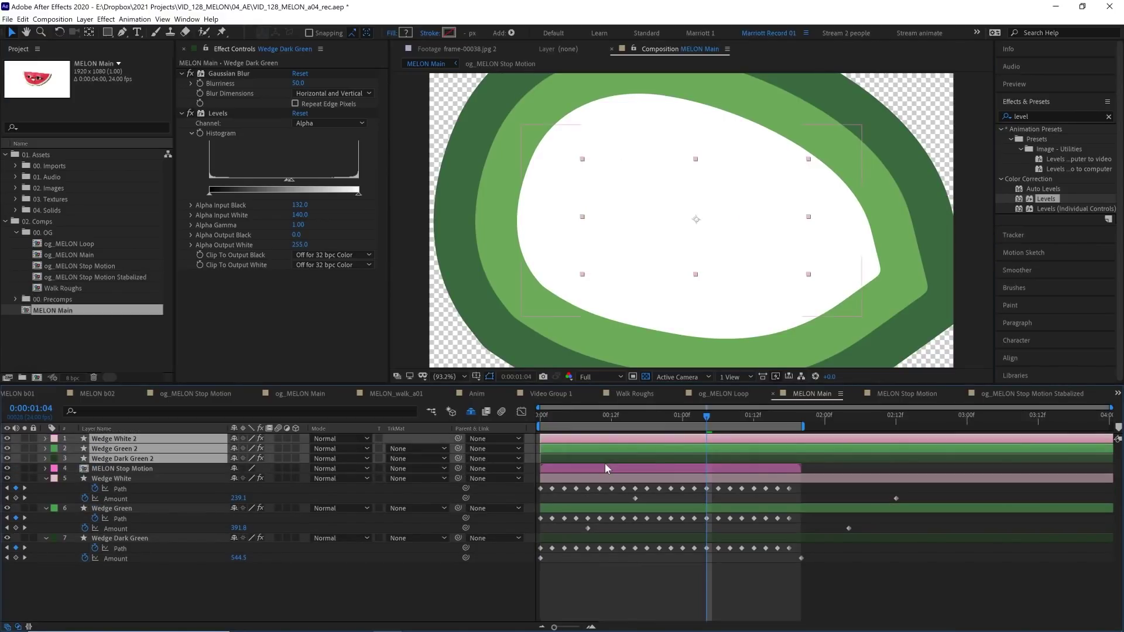
pyautogui.hotkey('ctrl', '[')
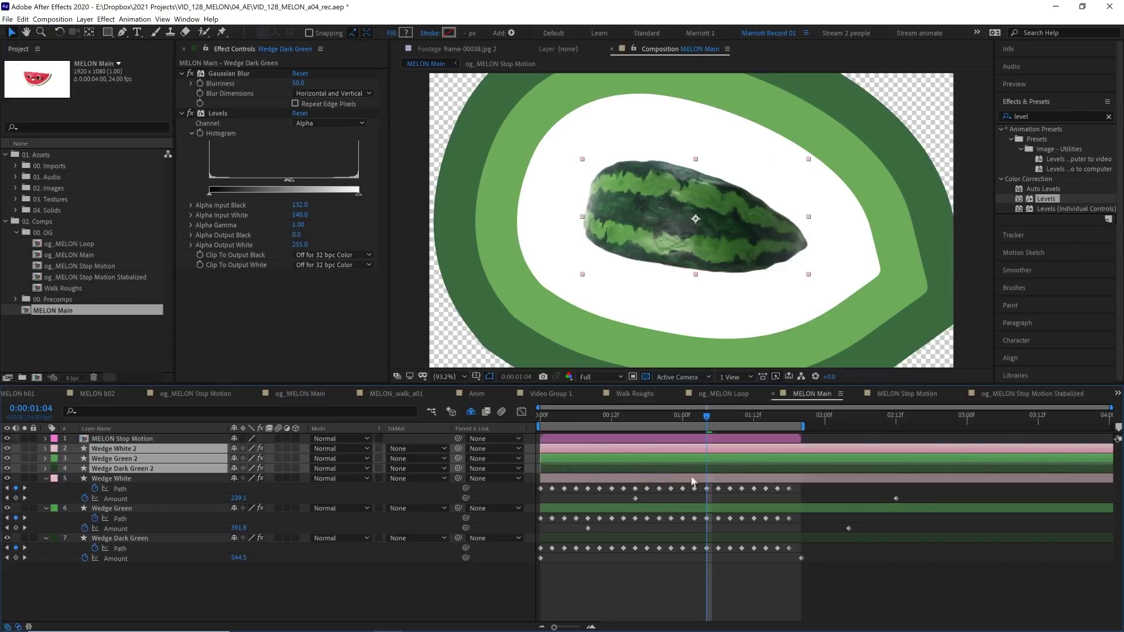
# Step: Reveal the keyframes of the three duplicated wedges, delay their Amount keyframes by 22 frames, and preview the result
pyautogui.press('u')
pyautogui.moveTo(918, 467); pyautogui.dragTo(629, 471)
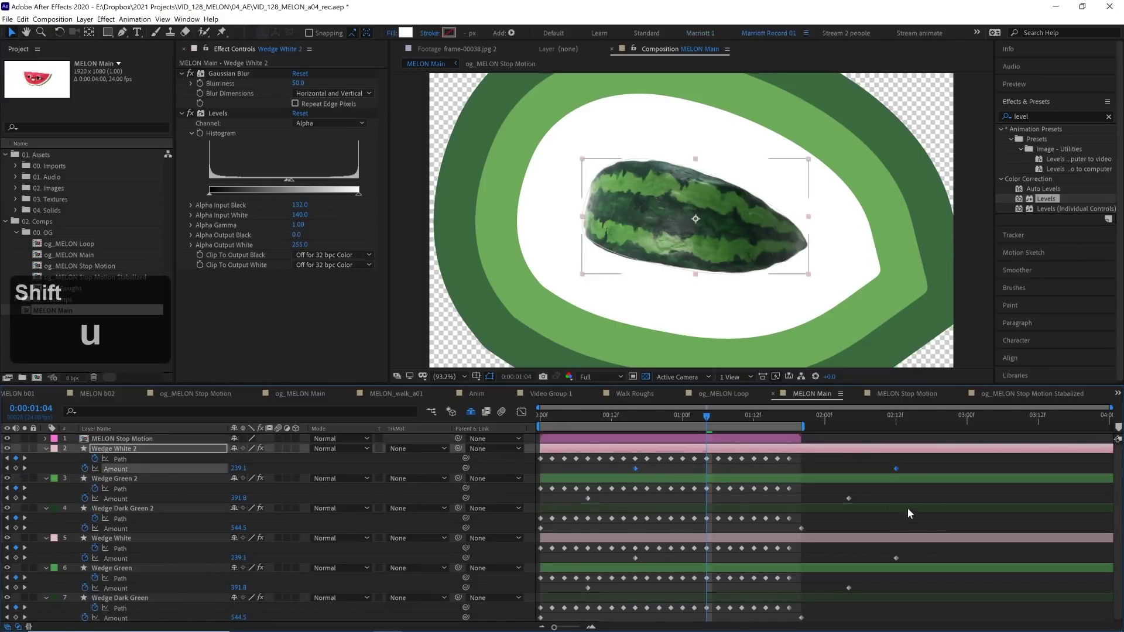
pyautogui.moveTo(867, 496); pyautogui.dragTo(686, 504)
pyautogui.moveTo(828, 533); pyautogui.dragTo(671, 537)
pyautogui.press('space')
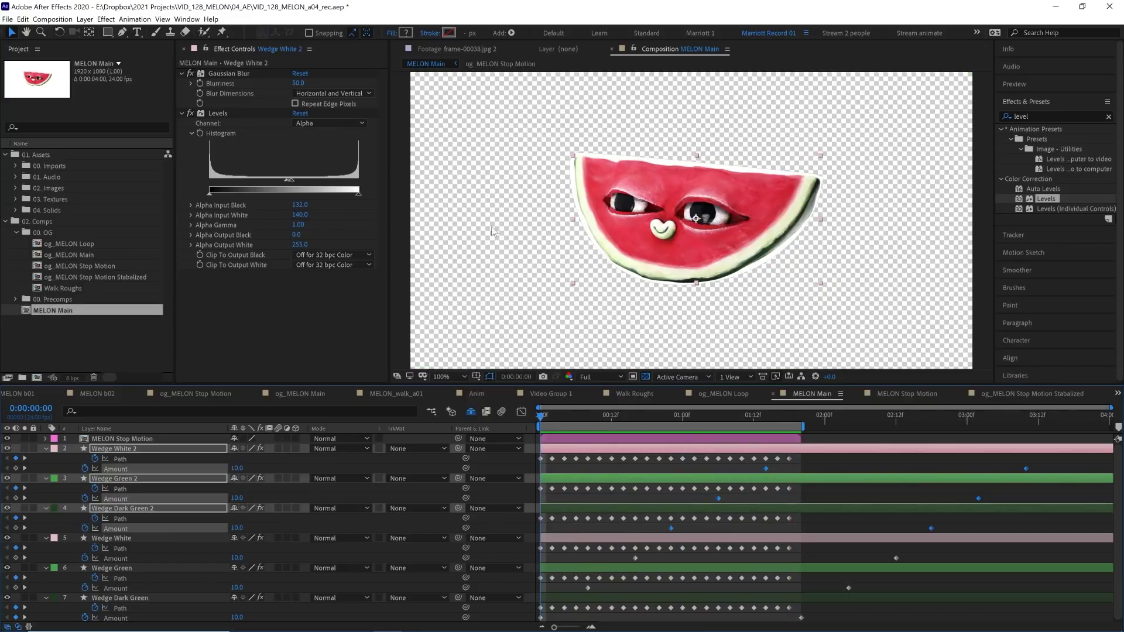
# Step: Shift the work area and all the layers one second later so that both start at 0:00:01:00
pyautogui.scroll(-1, 645, 437)
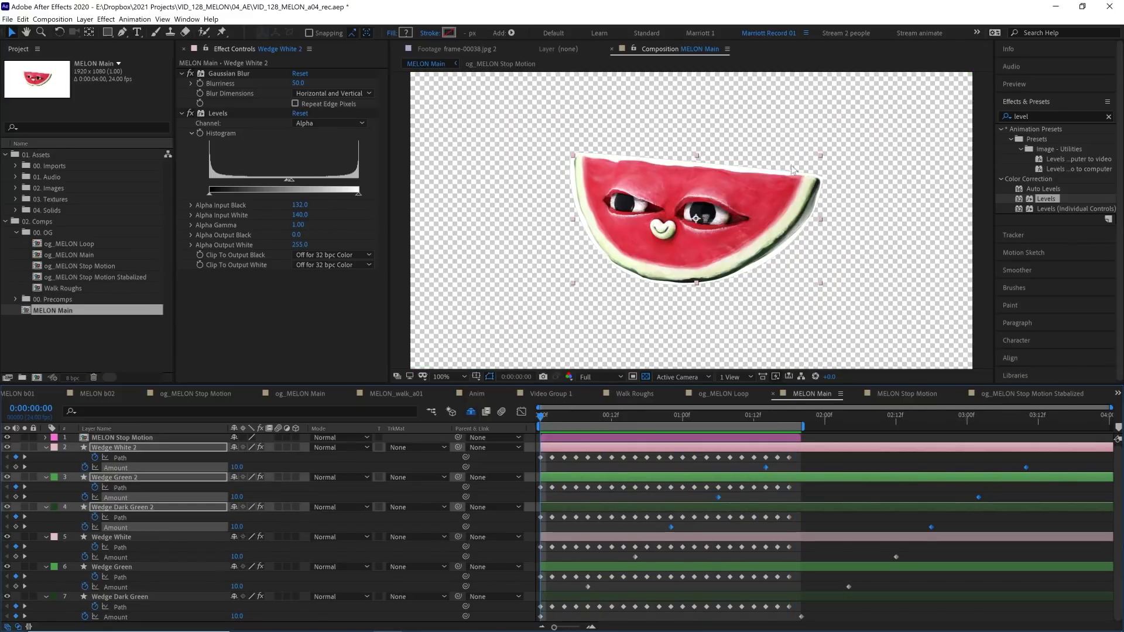
pyautogui.click(595, 596)
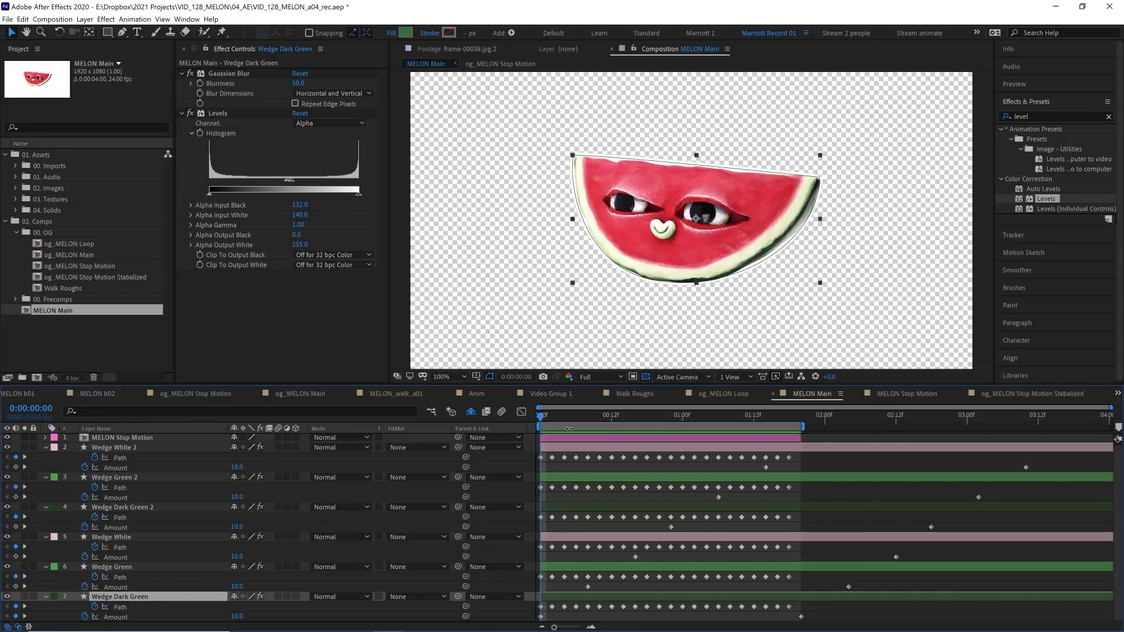
pyautogui.moveTo(569, 428); pyautogui.dragTo(702, 436)
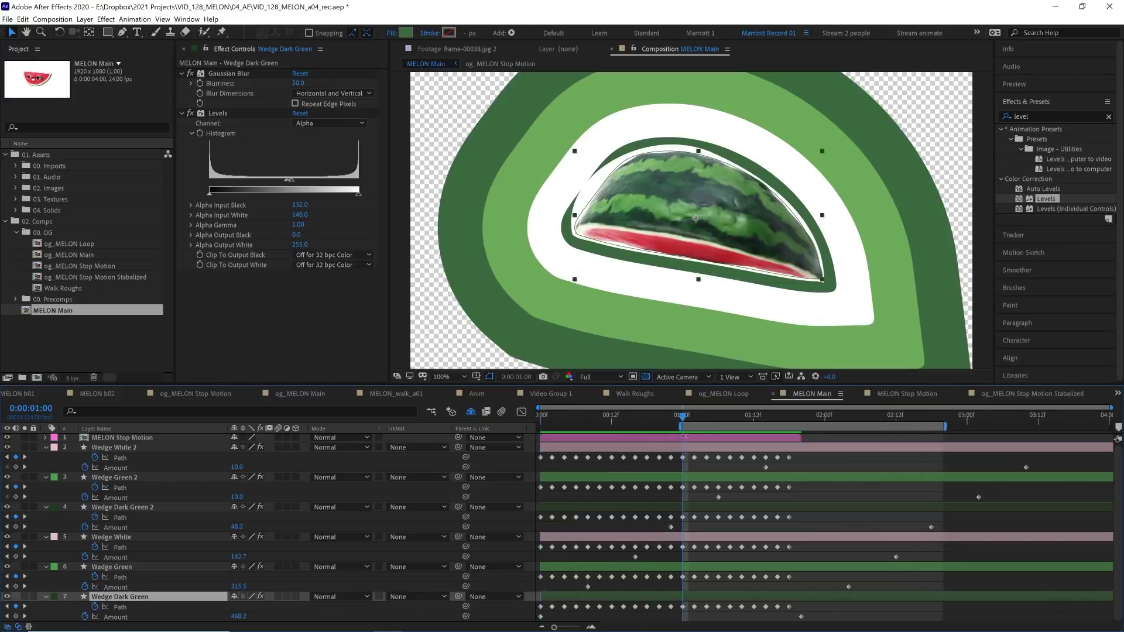
pyautogui.click(684, 438)
pyautogui.keyDown('shift'); pyautogui.click(620, 595); pyautogui.keyUp('shift')
pyautogui.moveTo(592, 448); pyautogui.dragTo(713, 460)
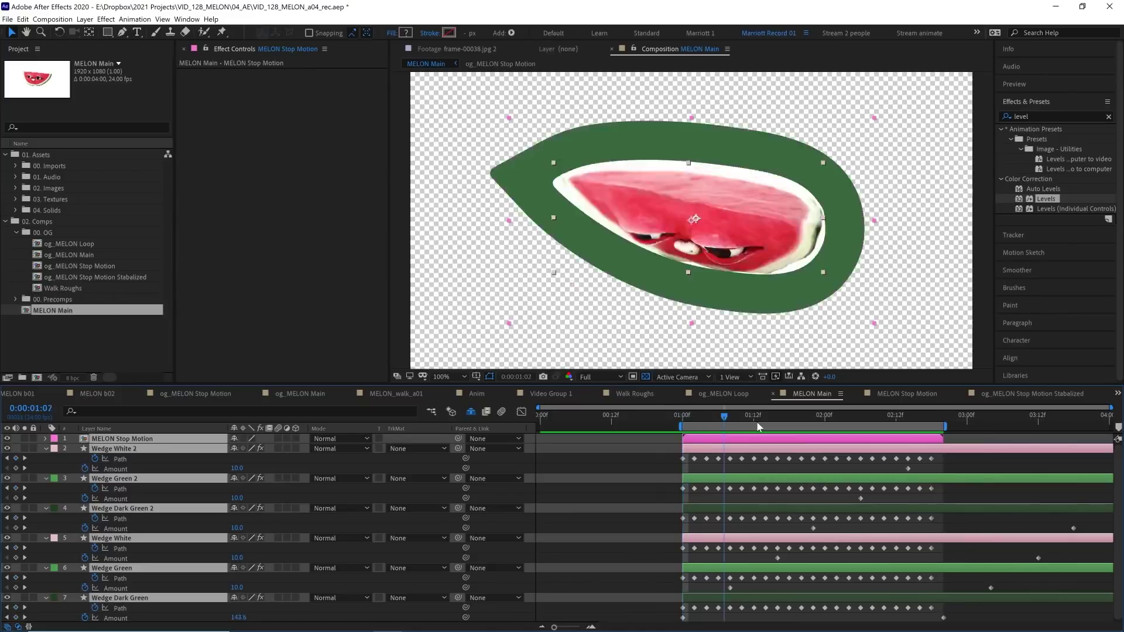
# Step: Duplicate all six wedge layers and send the copies to the bottom of the layer stack
pyautogui.click(733, 597)
pyautogui.keyDown('shift'); pyautogui.click(720, 452); pyautogui.keyUp('shift')
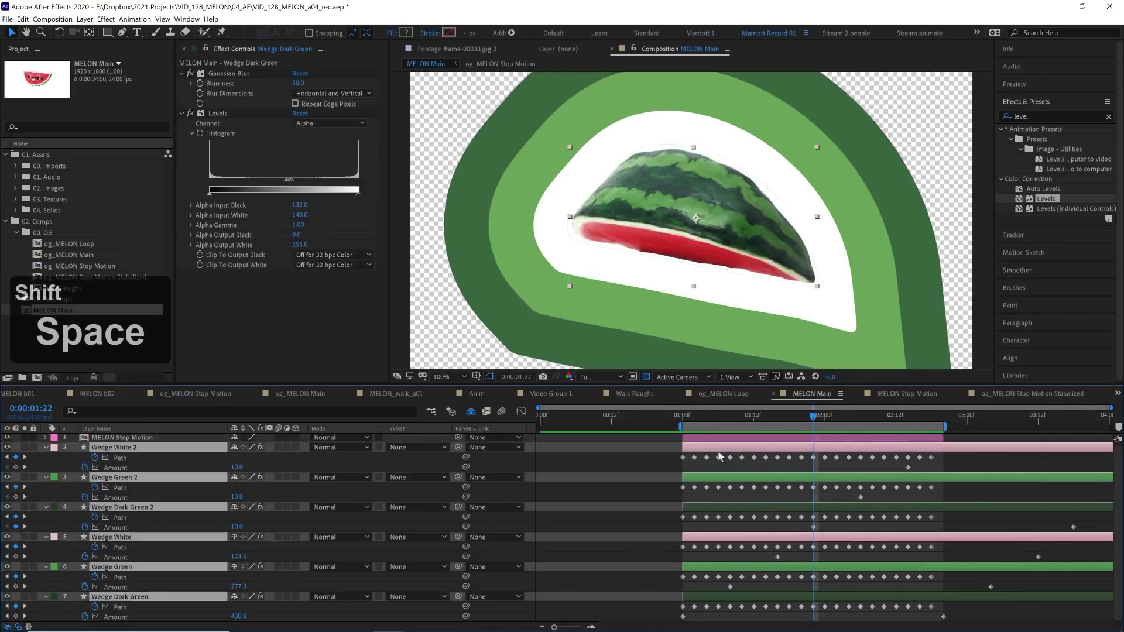
pyautogui.hotkey('ctrl', ']')
pyautogui.hotkey('ctrl', '[')
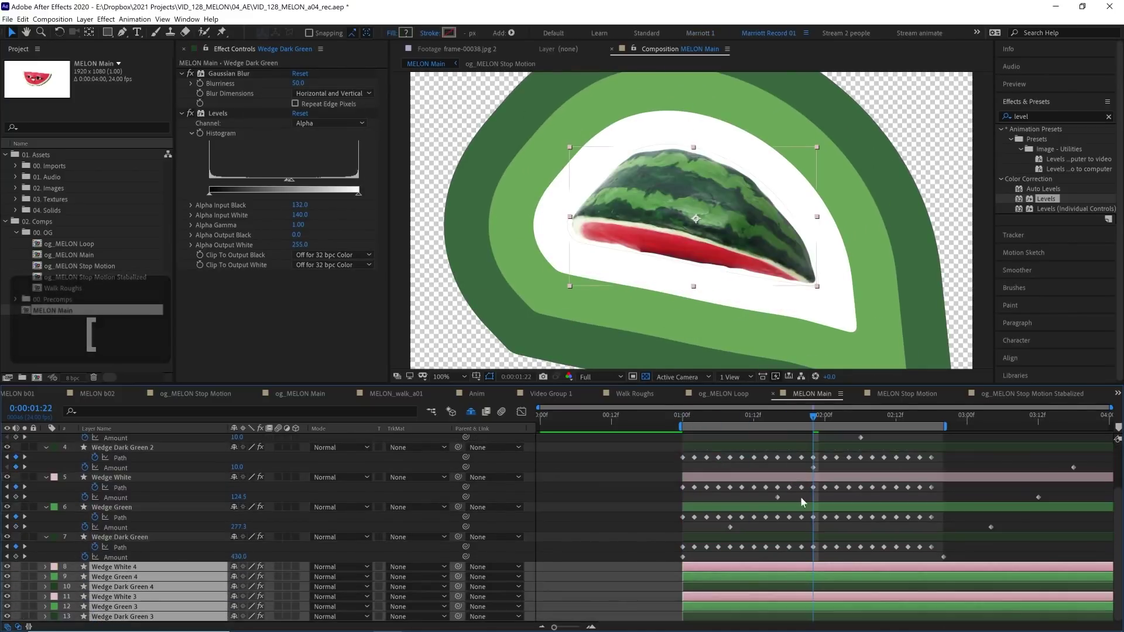
# Step: Move the Amount keyframes of the six new wedge copies earlier, so that the last keyframe of Wedge Dark Green 3 falls at 0:00:01:00
pyautogui.press('u')
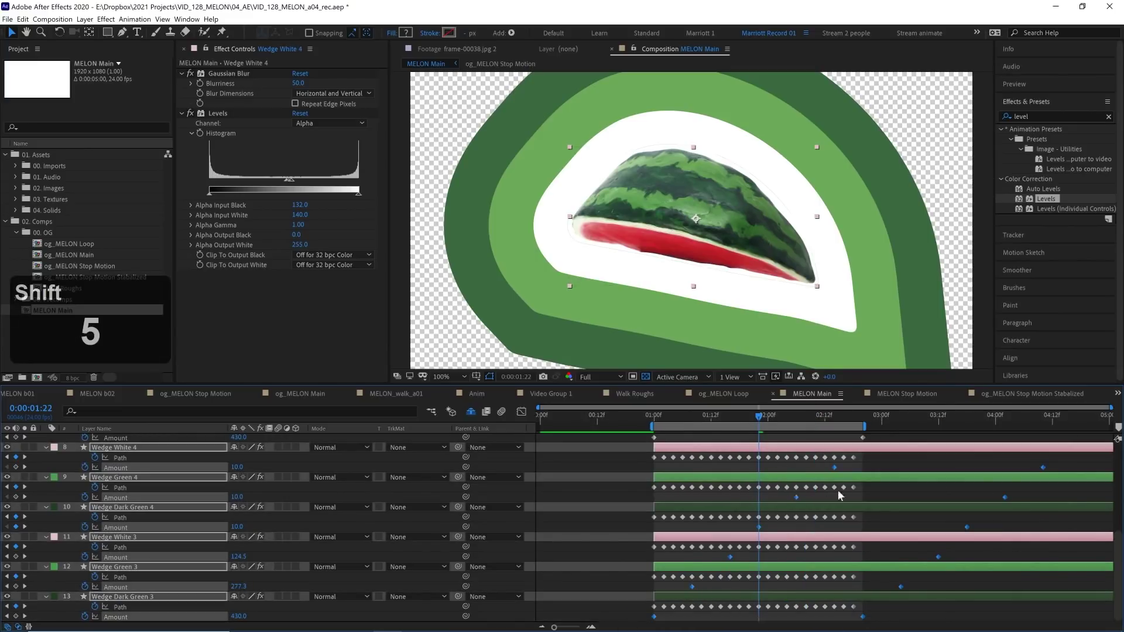
pyautogui.scroll(1, 823, 486)
pyautogui.moveTo(1043, 498); pyautogui.dragTo(880, 513)
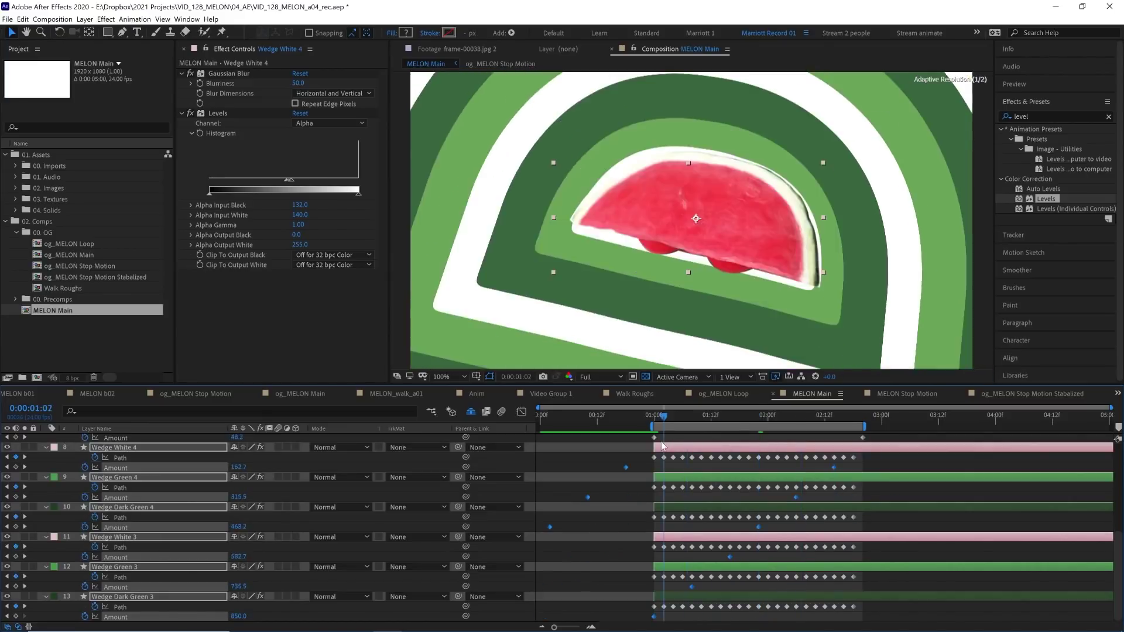
# Step: Preview the looping wedges from 0:00:01:00 and scrub to 0:00:02:03
pyautogui.moveTo(661, 442)
pyautogui.mouseDown()
pyautogui.moveTo(654, 433)
pyautogui.moveTo(793, 418)
pyautogui.moveTo(653, 427)
pyautogui.mouseUp()
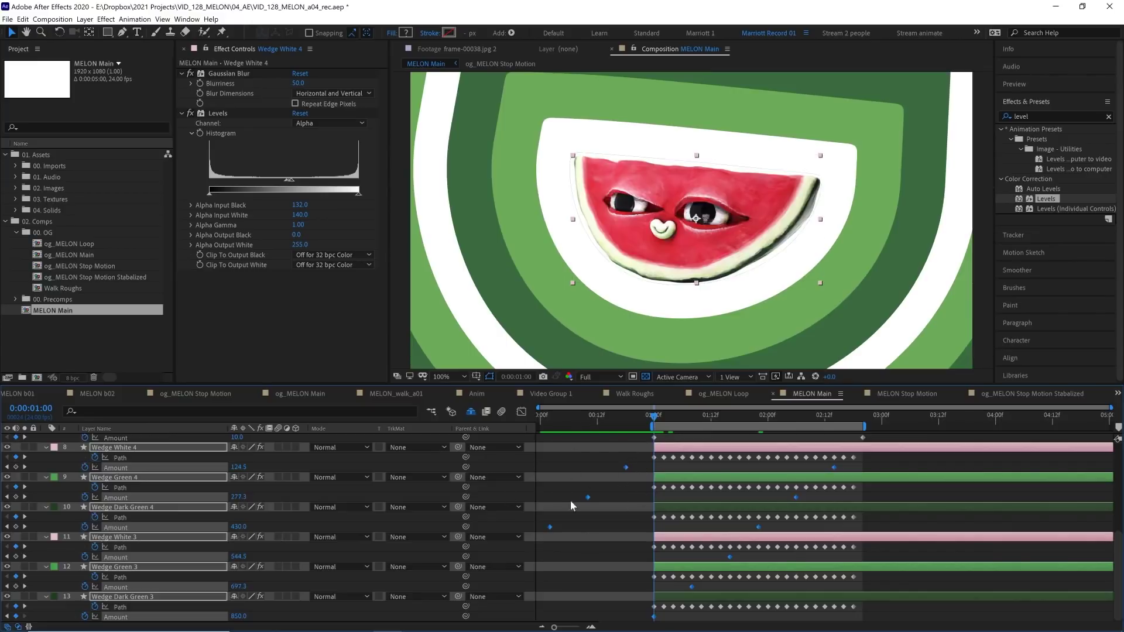
pyautogui.press('space')
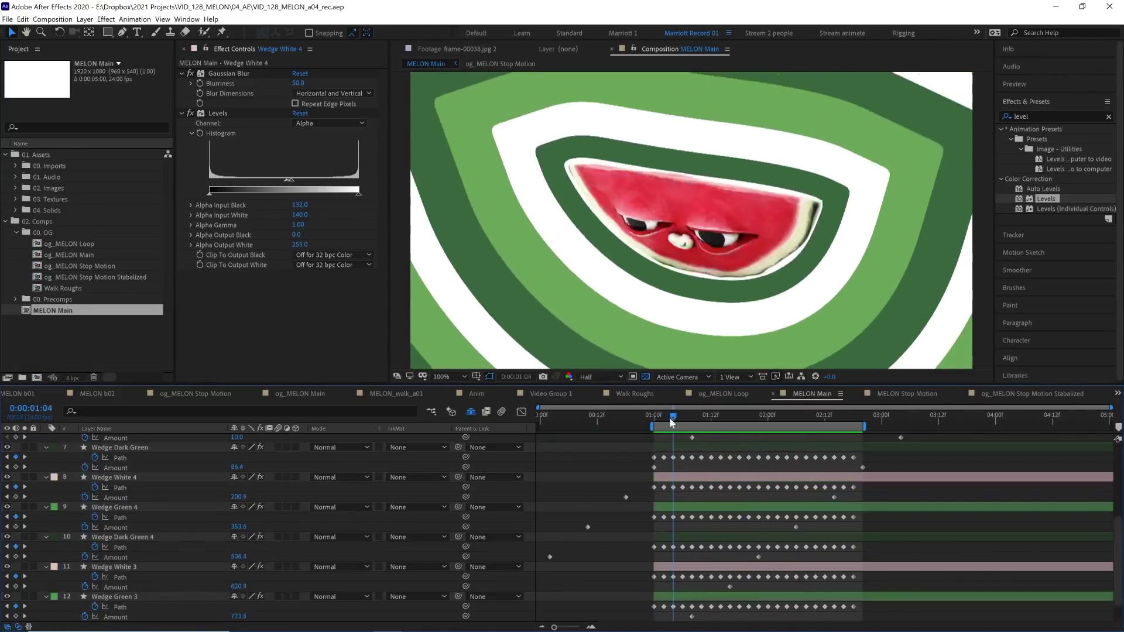
pyautogui.moveTo(669, 417); pyautogui.dragTo(782, 417)
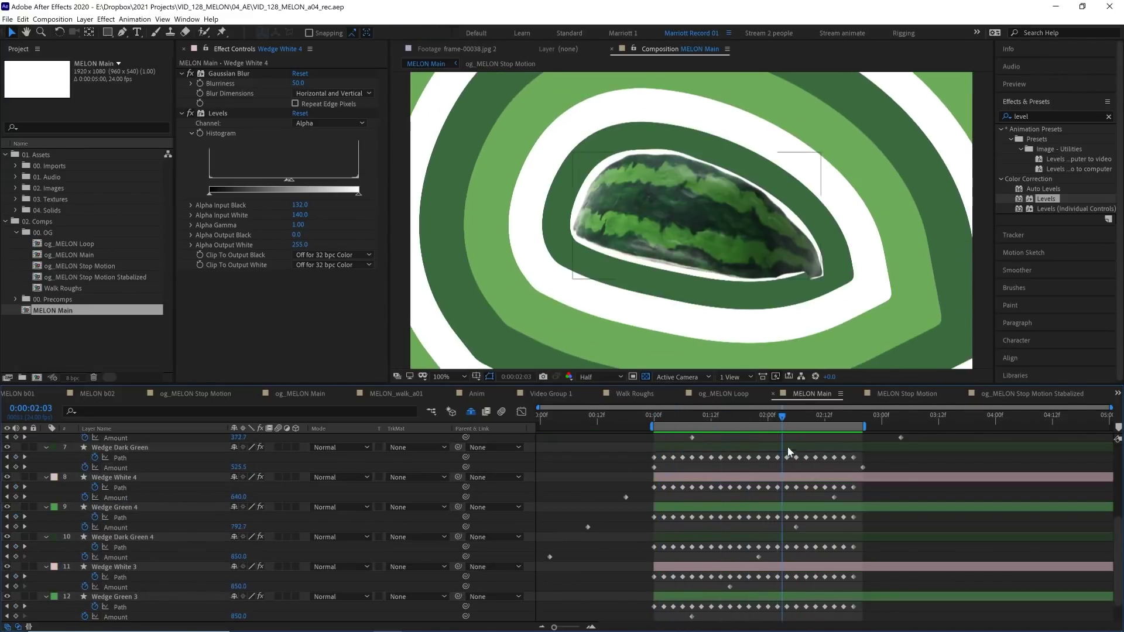
# Step: Add an adjustment layer on top with a Posterize Time effect at a frame rate of 12, and preview the loop
pyautogui.scroll(5, 741, 443)
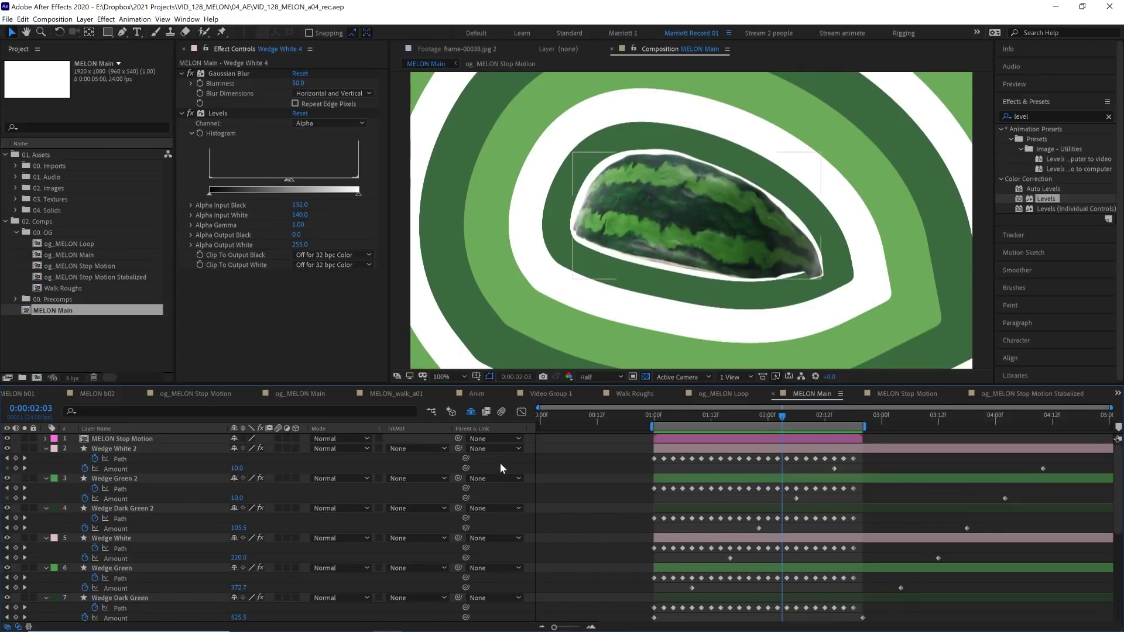
pyautogui.hotkey('ctrl', 'alt', 'y')
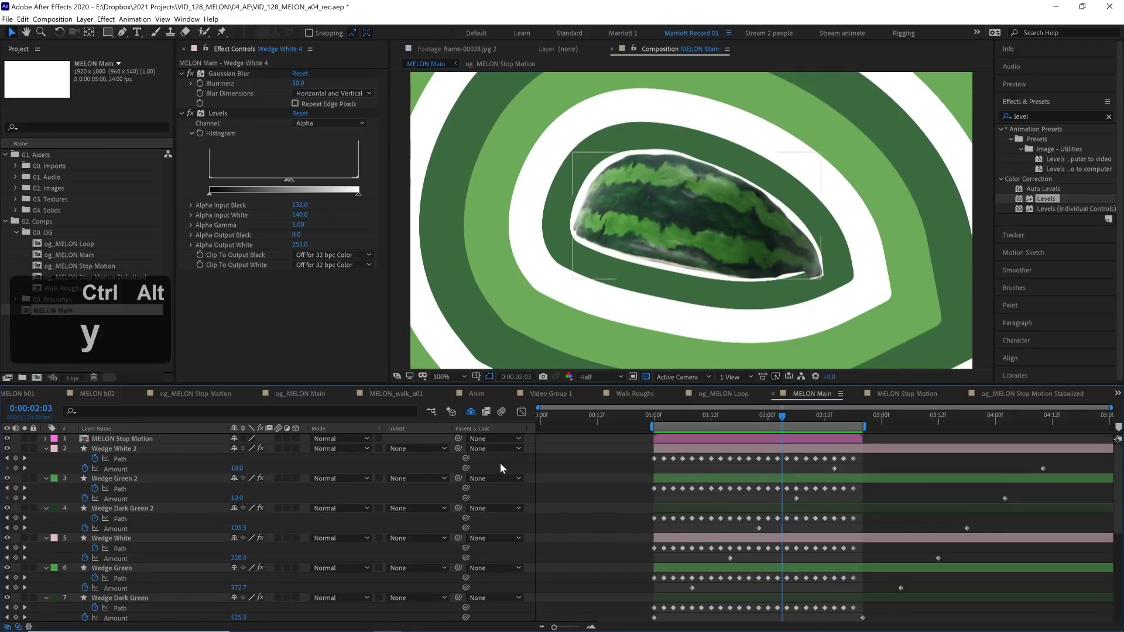
pyautogui.write('poster')
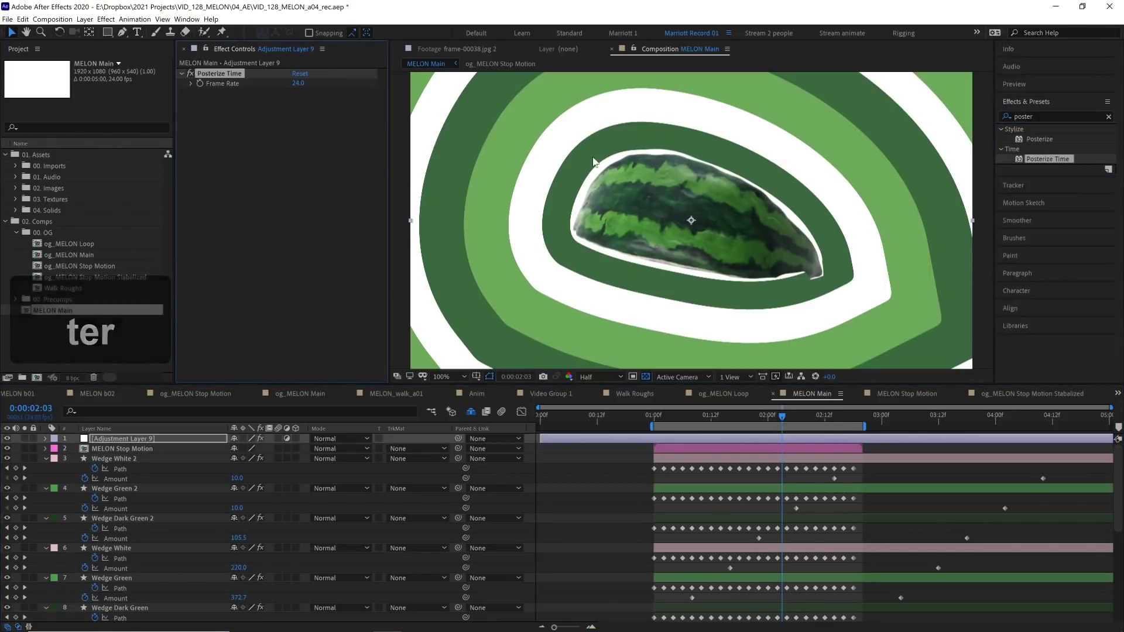
pyautogui.click(298, 83)
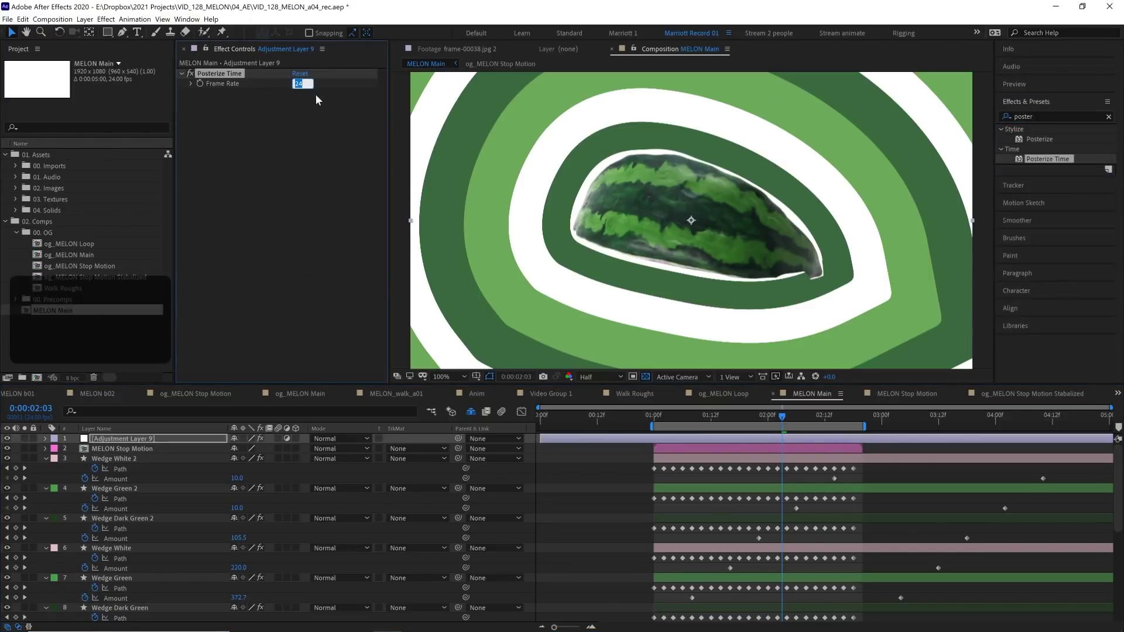
pyautogui.write('12')
pyautogui.click(632, 562)
pyautogui.press('space')
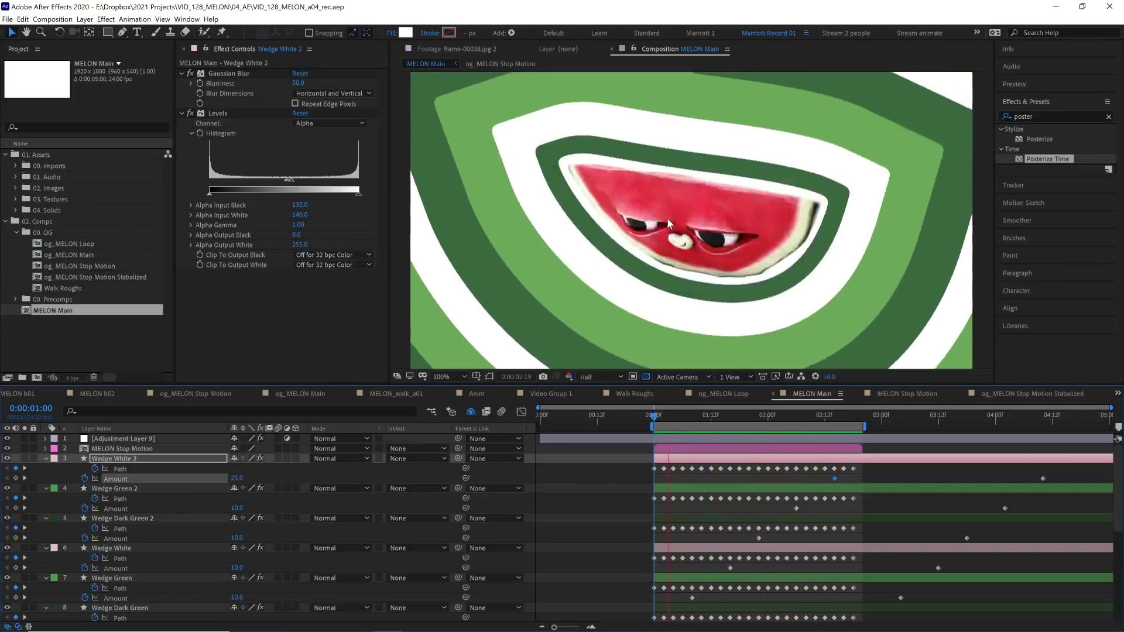
# Step: Paste the copied Position keyframes onto the MELON Stop Motion layer at 0:00:01:00 and preview the melon's motion
pyautogui.click(159, 449)
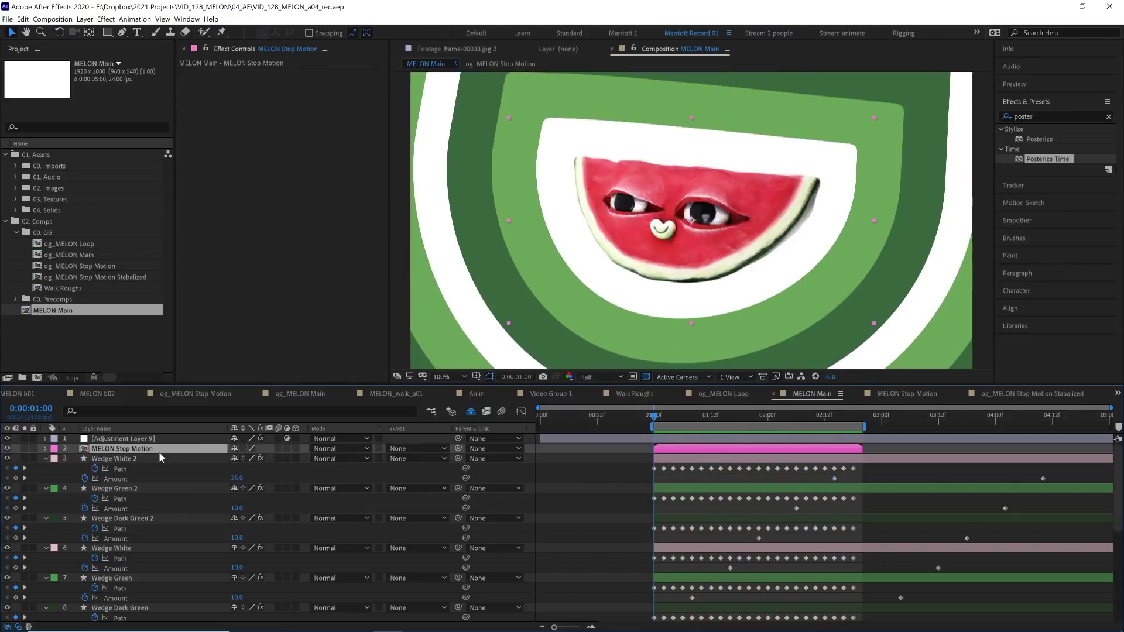
pyautogui.press('p')
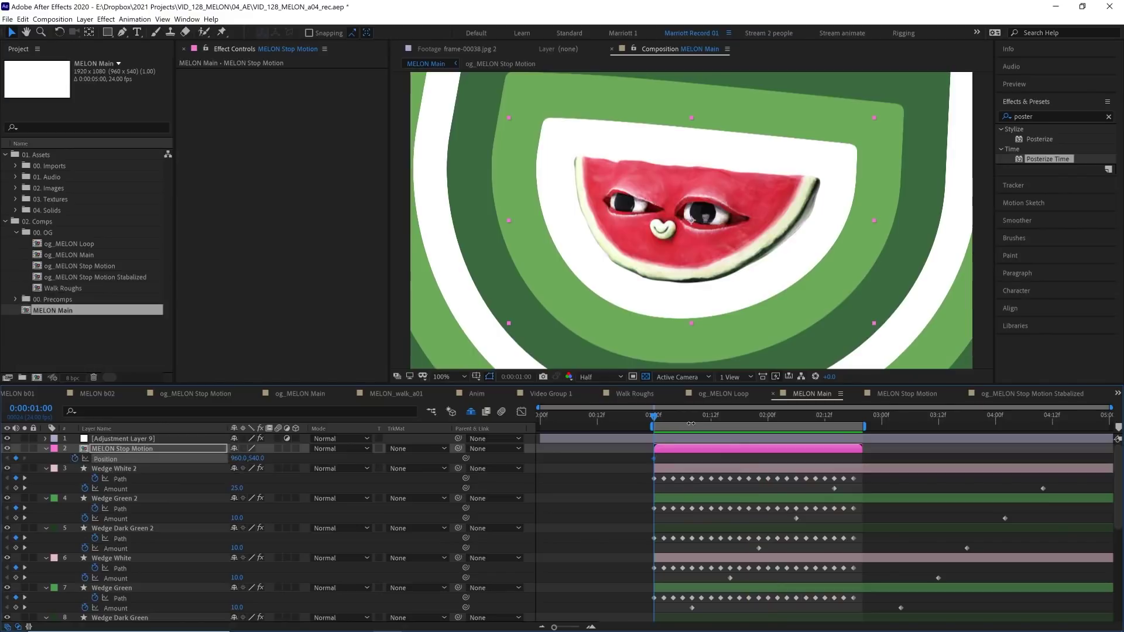
pyautogui.hotkey('ctrl', 'v')
pyautogui.press('space')
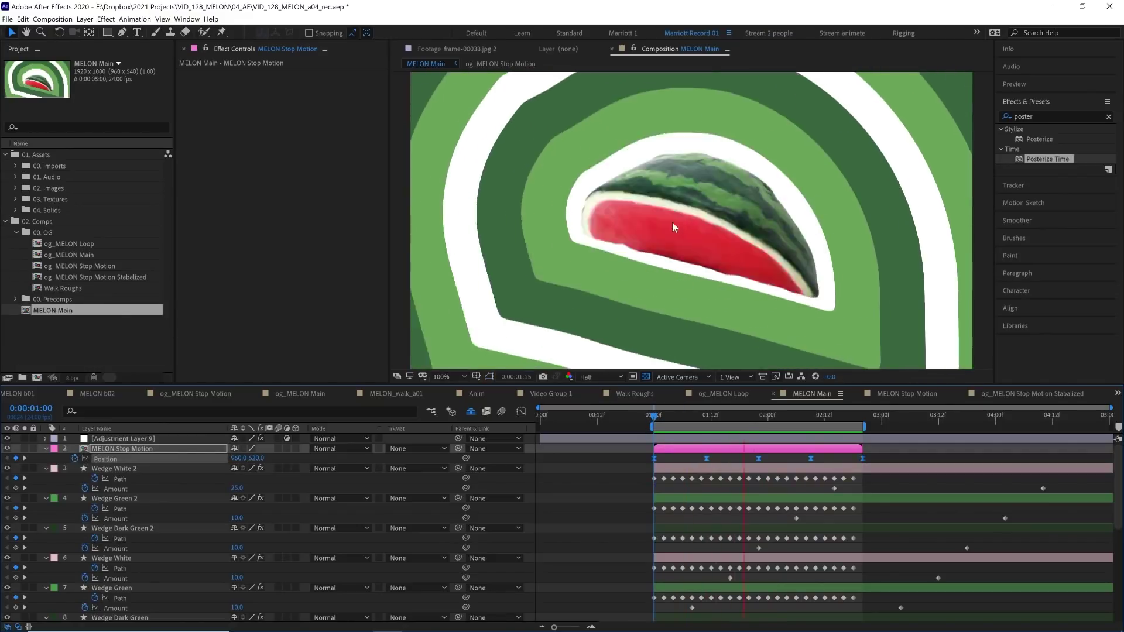
# Step: Parent all twelve wedge layers to MELON Stop Motion, collapse their properties, and hide the wedge layers
pyautogui.click(694, 315)
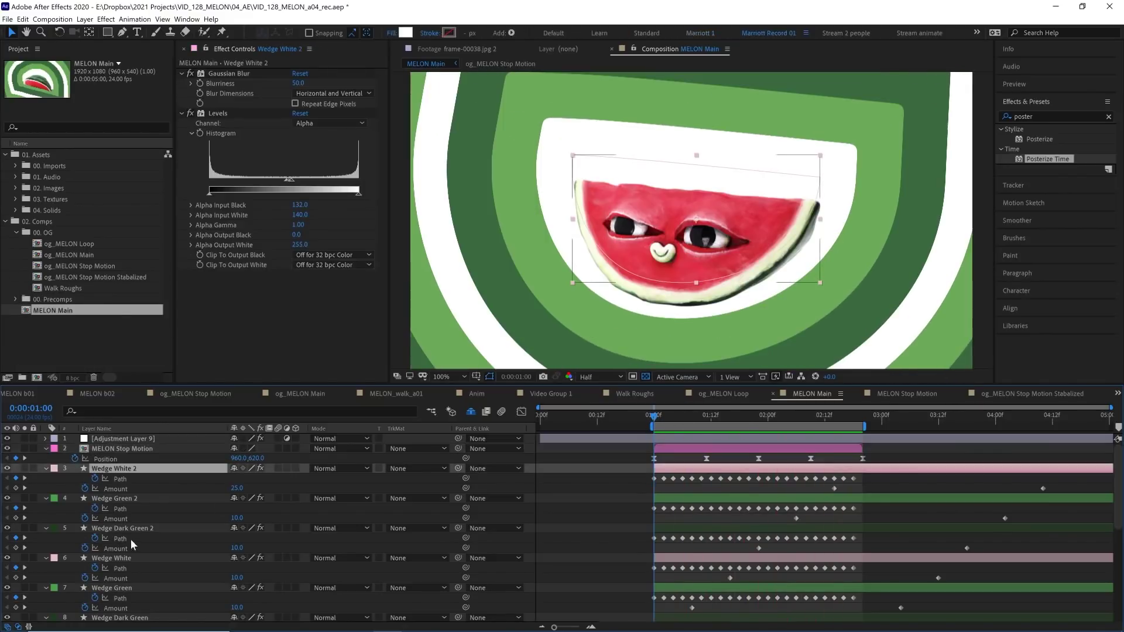
pyautogui.scroll(-10, 129, 555)
pyautogui.keyDown('shift'); pyautogui.click(142, 596); pyautogui.keyUp('shift')
pyautogui.scroll(10, 209, 529)
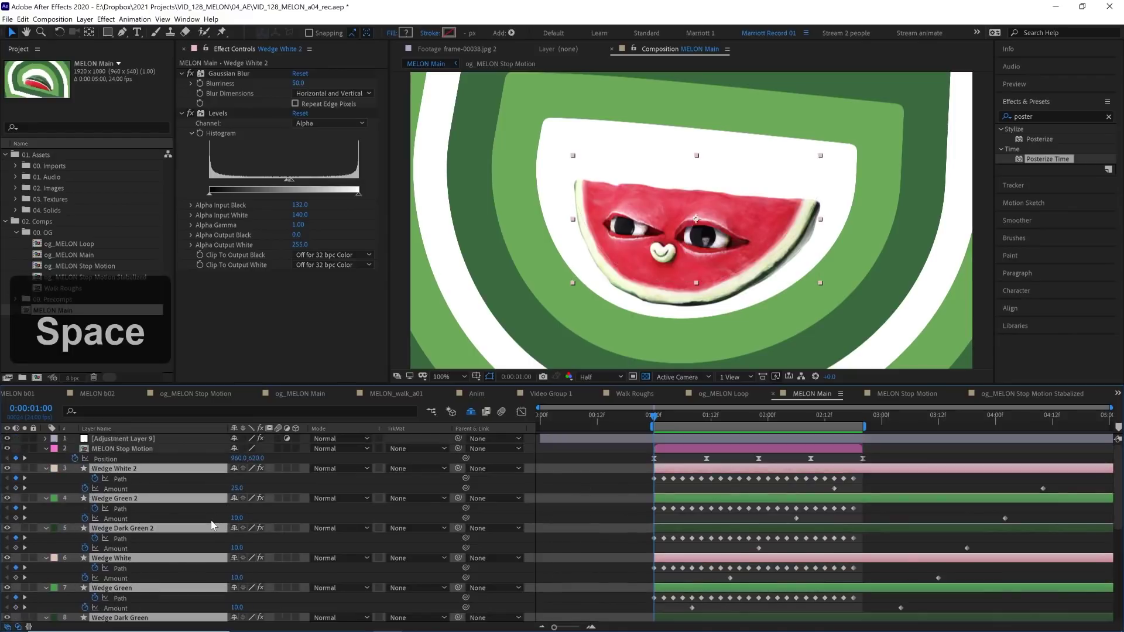
pyautogui.press('u')
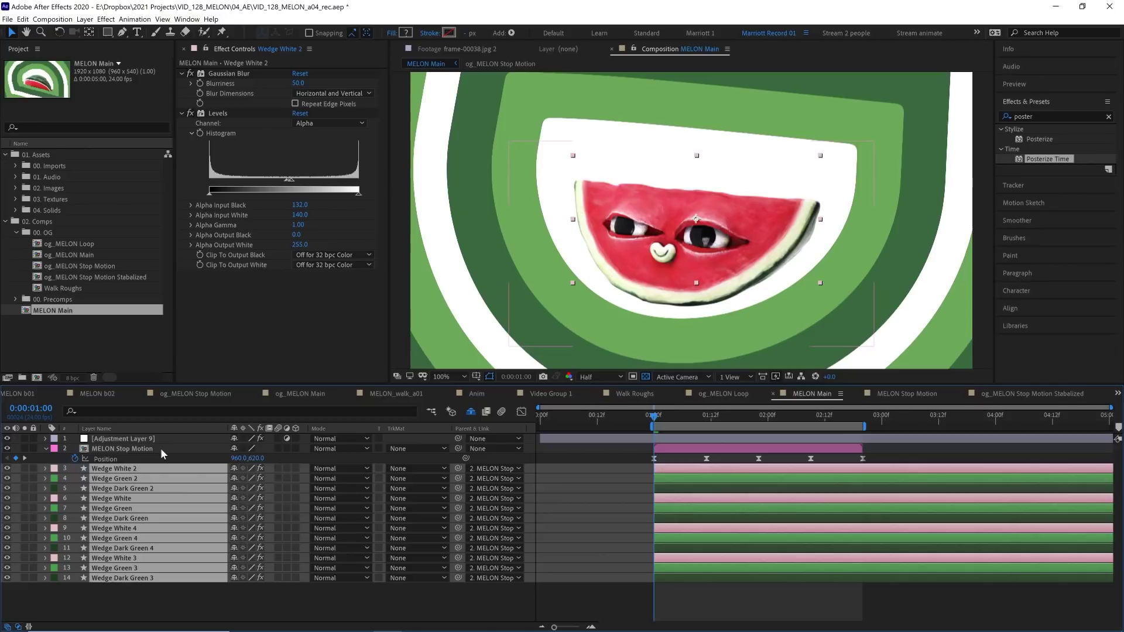
pyautogui.hotkey('shift', 'u')
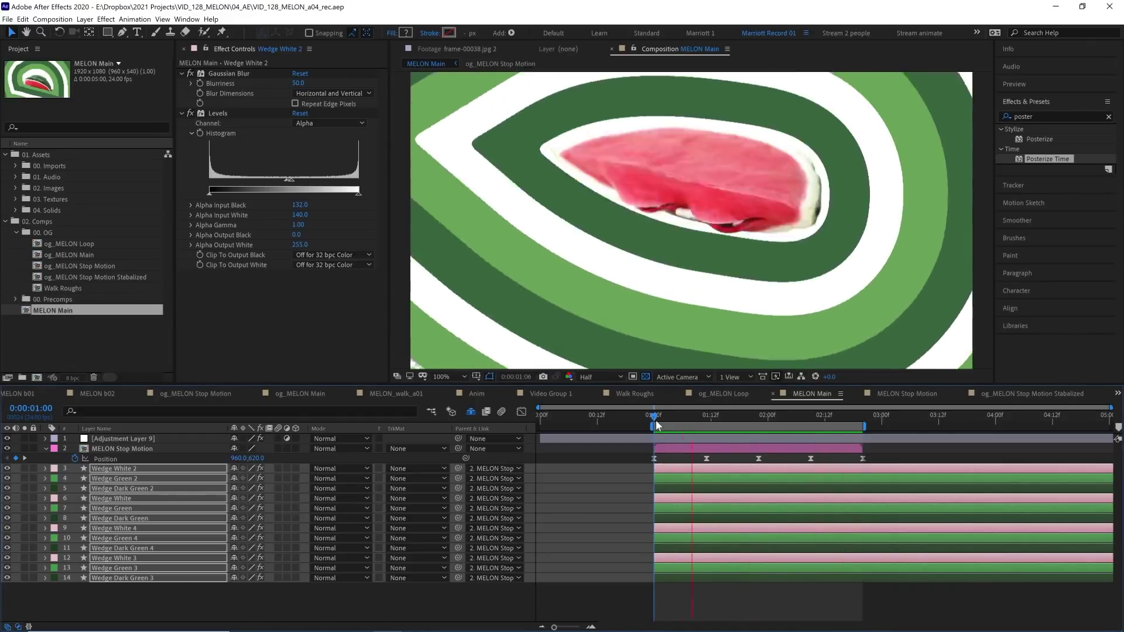
pyautogui.moveTo(7, 468); pyautogui.dragTo(7, 578)
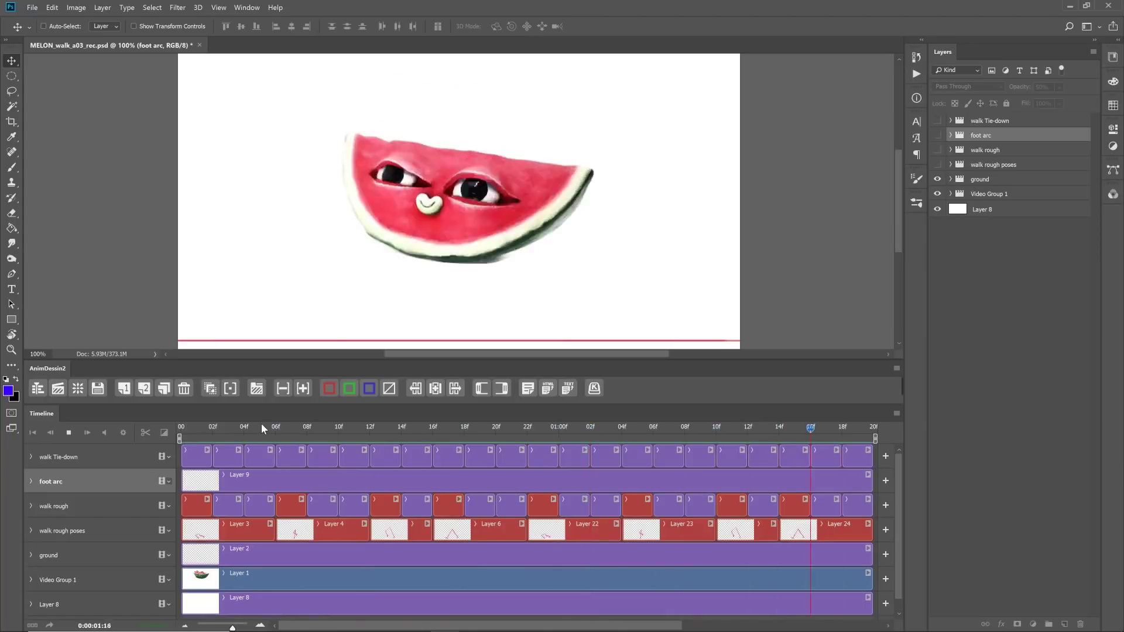
# Step: Switch to Photoshop, scrub through the walk rough poses from the first frame to 0:00:00:17, and play back the walk cycle
pyautogui.click(186, 427)
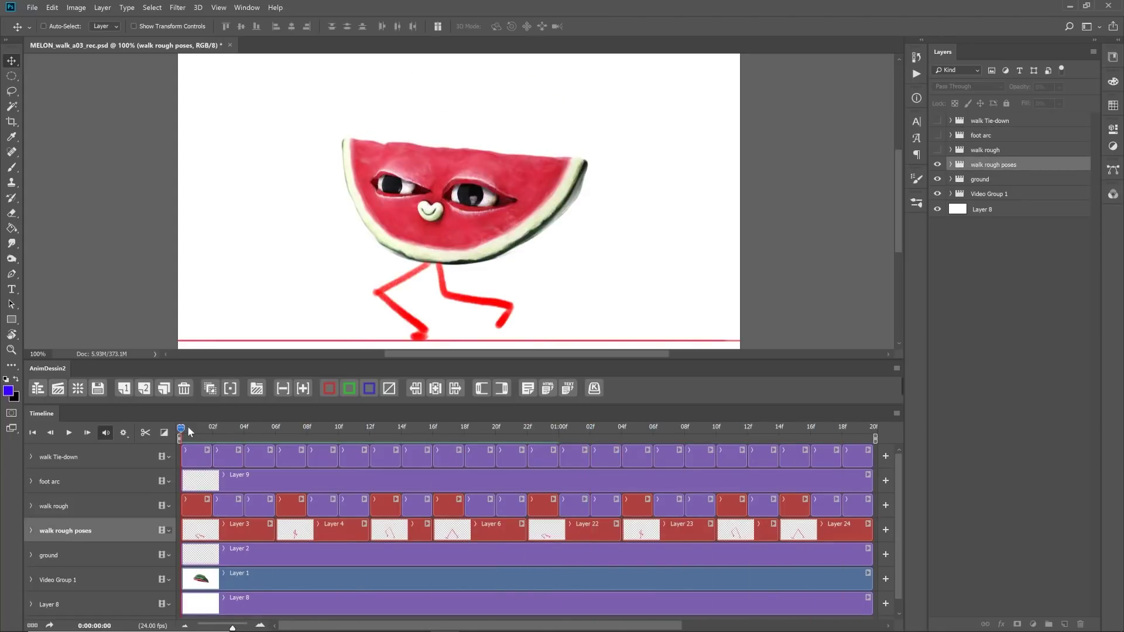
pyautogui.moveTo(187, 426); pyautogui.dragTo(266, 433)
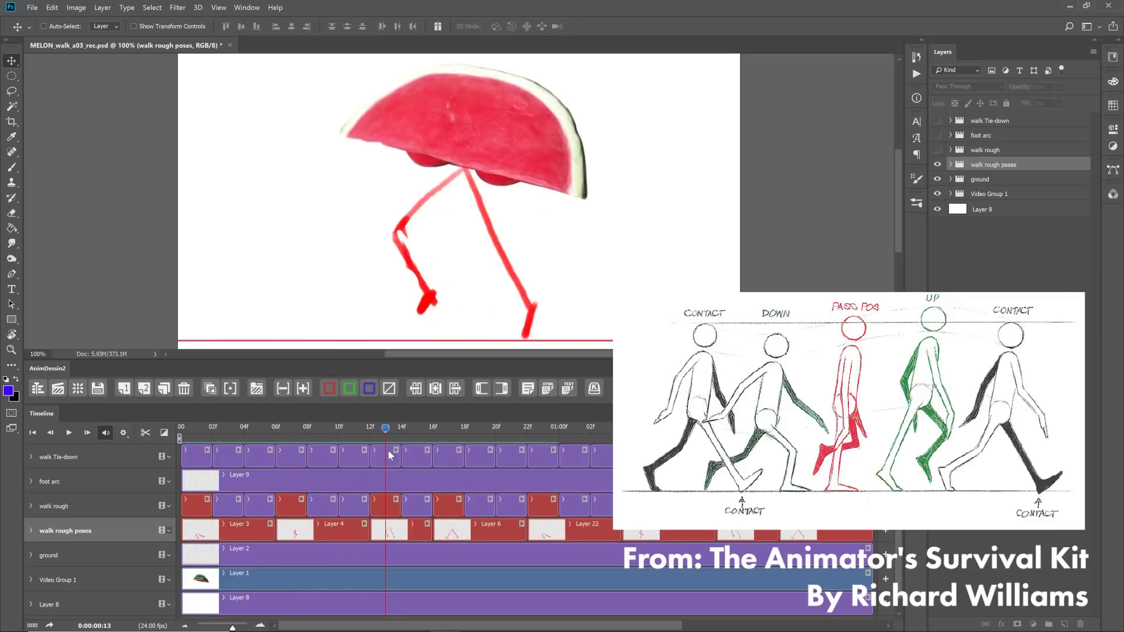
pyautogui.moveTo(388, 451); pyautogui.dragTo(454, 452)
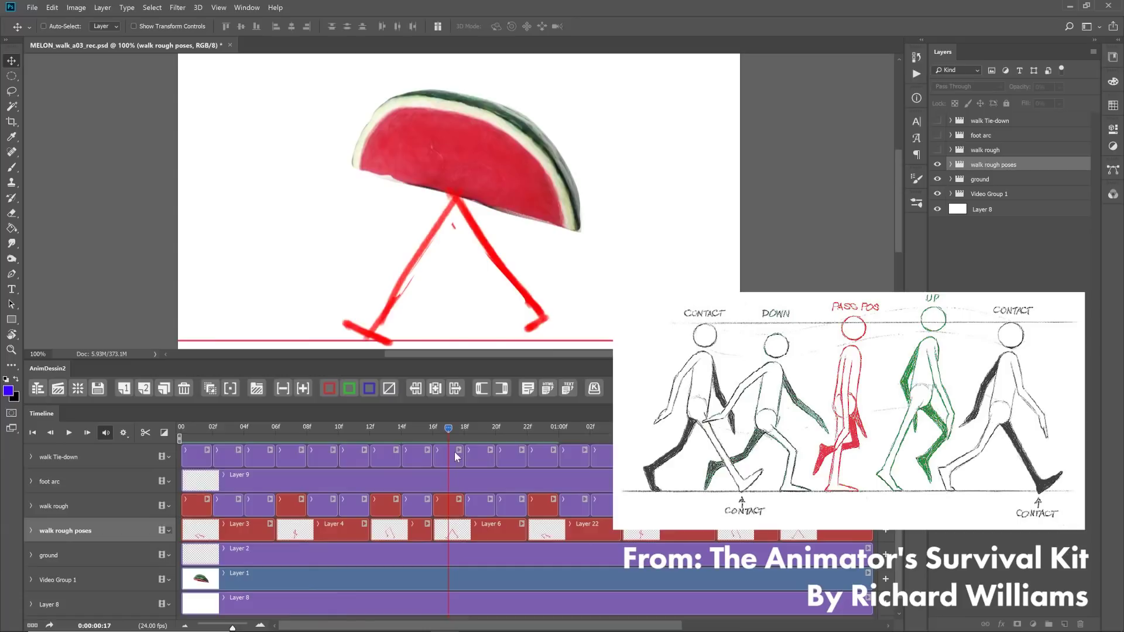
pyautogui.press('space')
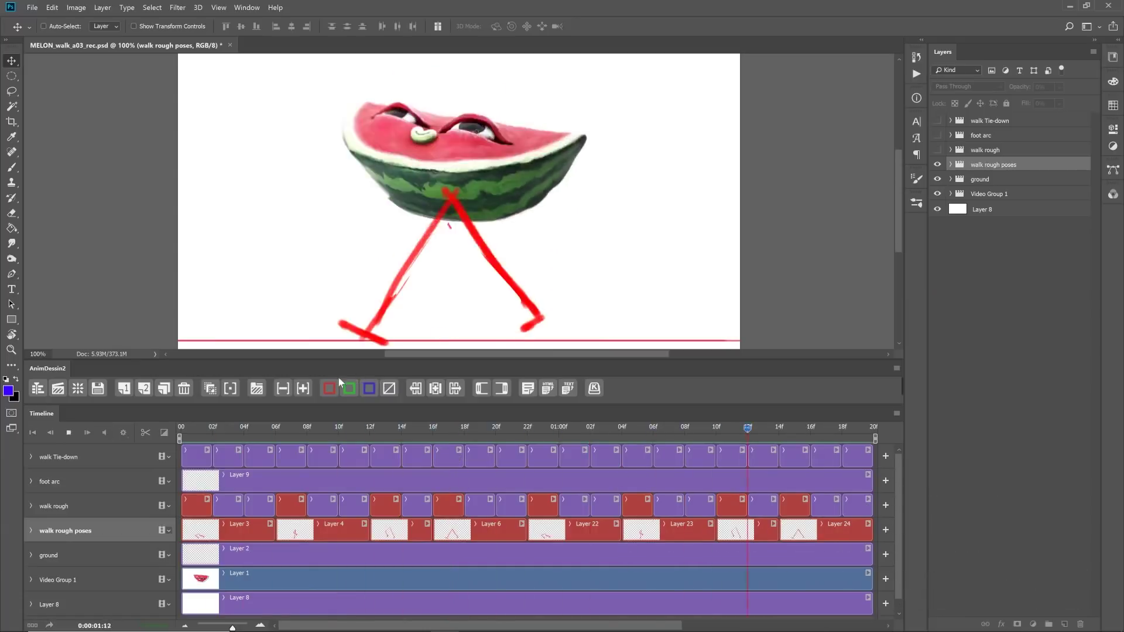
# Step: Show the walk rough group in place of walk rough poses, play back the walk cycle, and examine the feet's motion near the ground line
pyautogui.press('space')
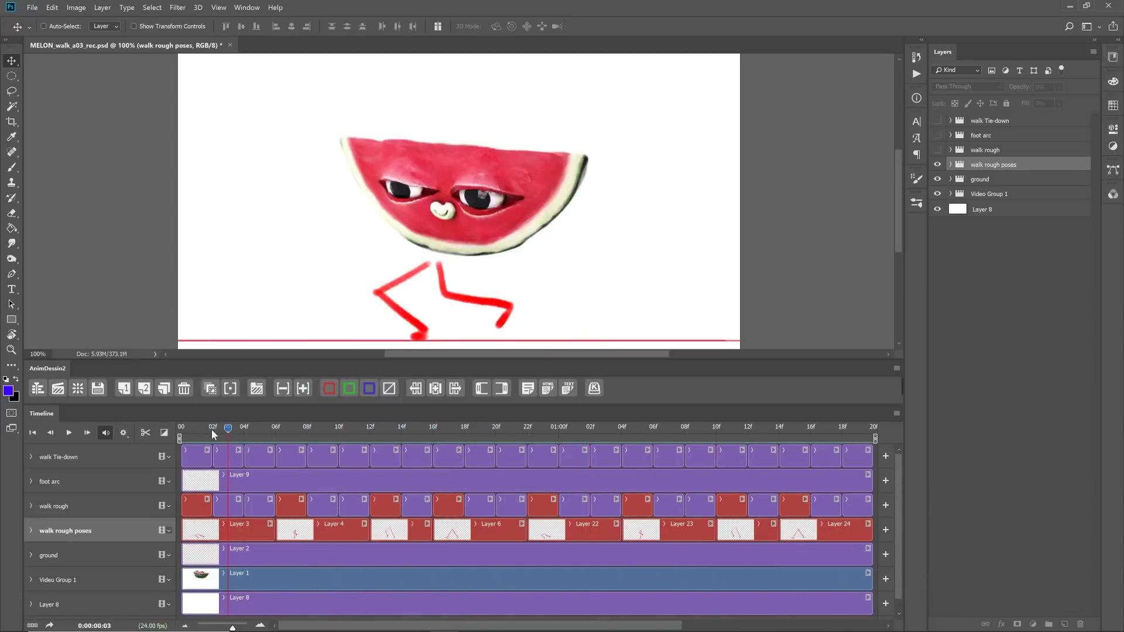
pyautogui.click(212, 429)
pyautogui.click(198, 503)
pyautogui.moveTo(249, 432); pyautogui.dragTo(272, 445)
pyautogui.press('space')
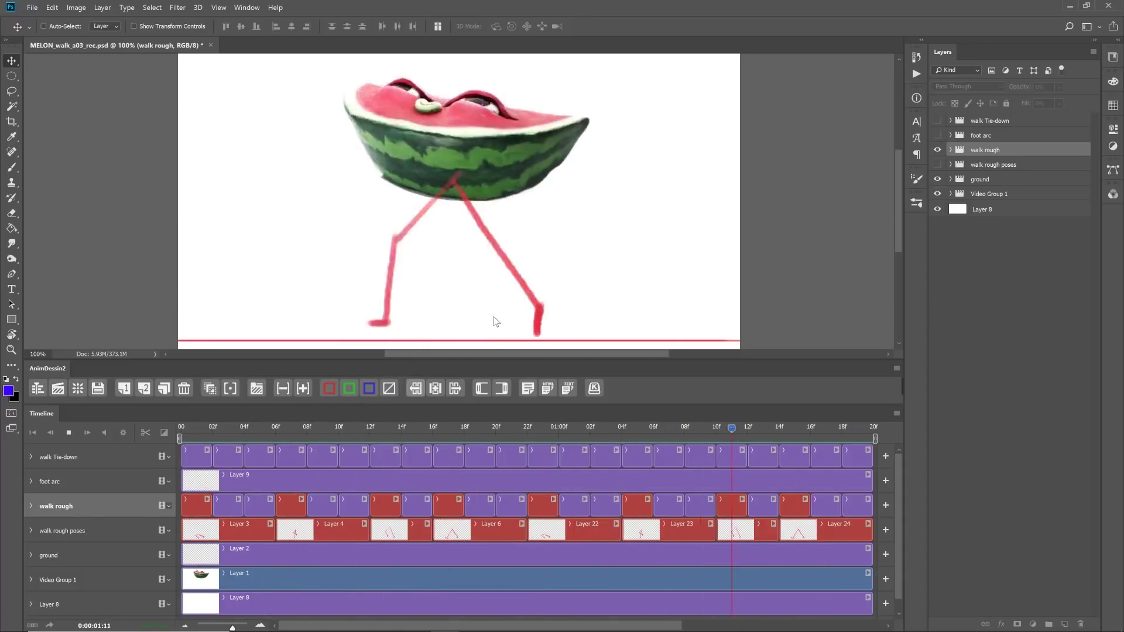
pyautogui.scroll(2, 493, 318)
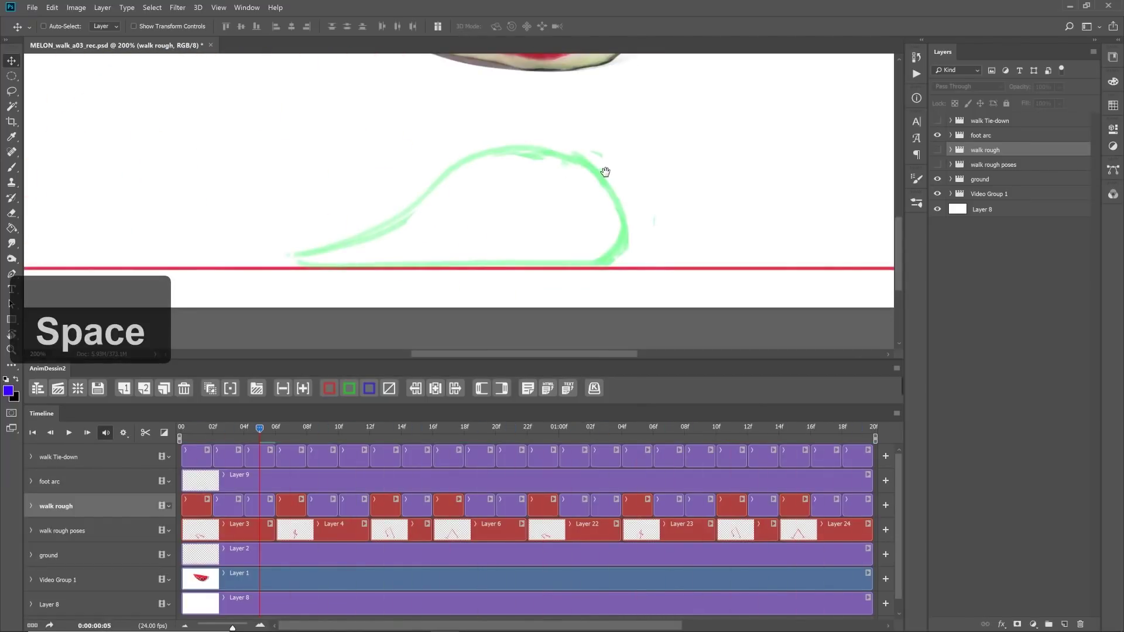
pyautogui.moveTo(606, 172)
pyautogui.mouseDown()
pyautogui.moveTo(620, 278)
pyautogui.moveTo(611, 173)
pyautogui.mouseUp()
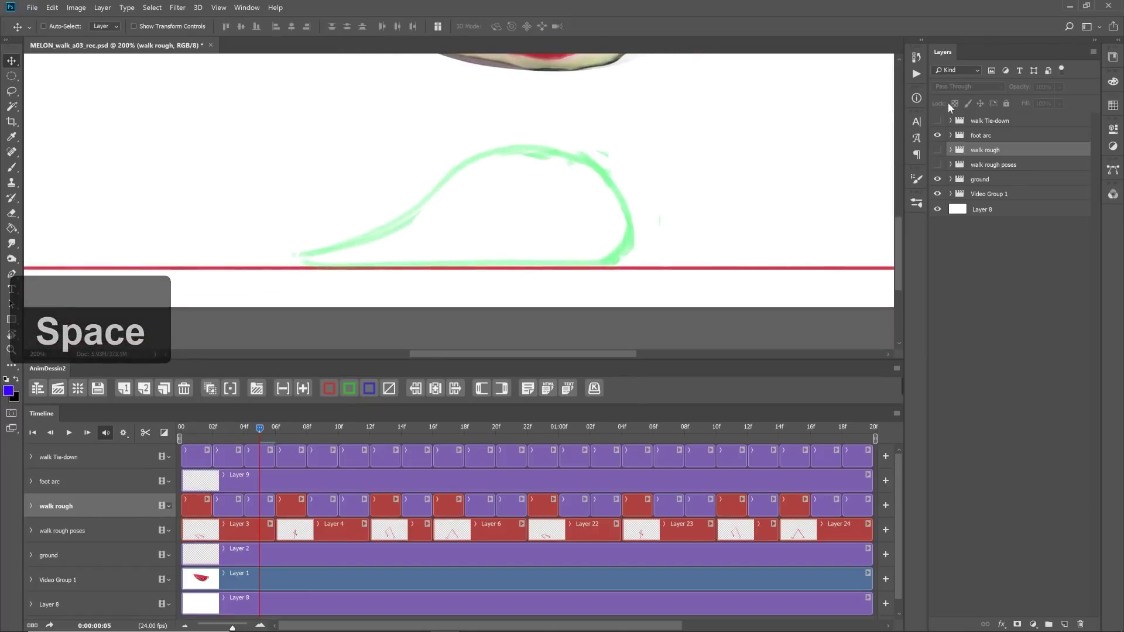
# Step: Show the walk Tie-down group over the foot arc, hide Video Group 1, and play back the legs without the melon
pyautogui.click(938, 121)
pyautogui.hotkey('ctrl', '-')
pyautogui.press('space')
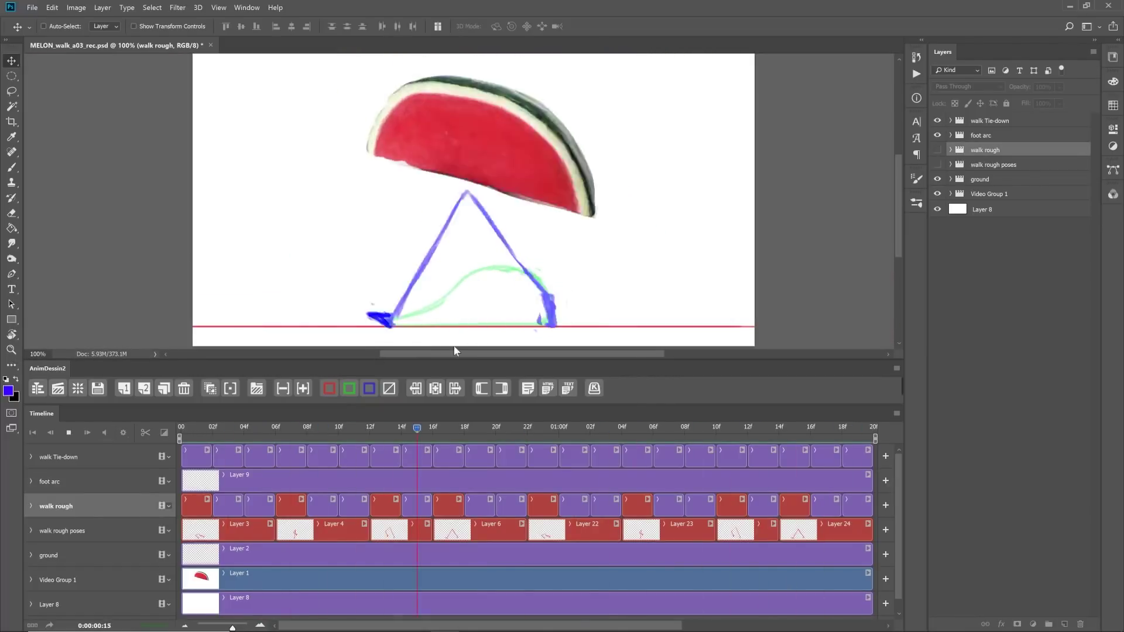
pyautogui.press('space')
pyautogui.click(937, 194)
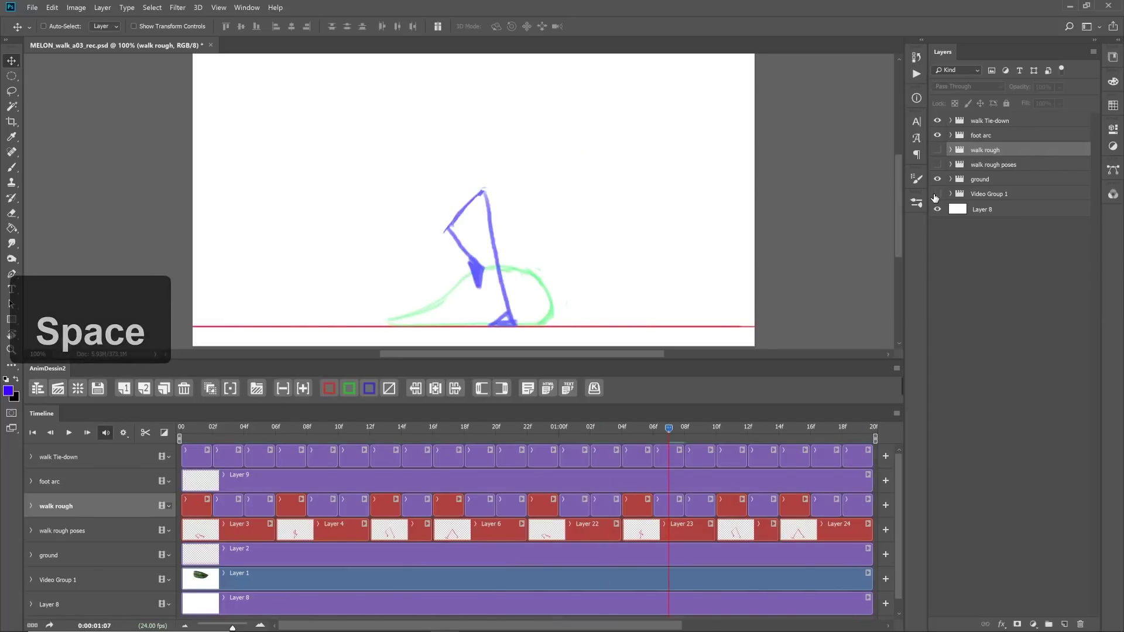
pyautogui.press('space')
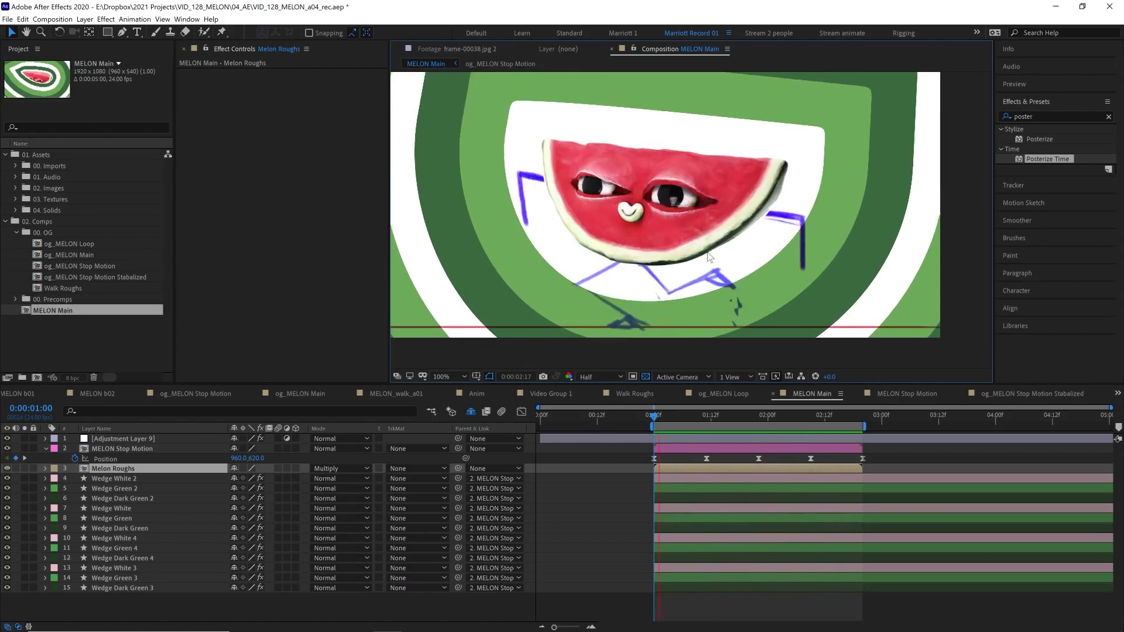
# Step: Switch to After Effects, preview the melon with its roughs, and draw a three-point leg path with a 10 px stroke over the rough at 0:00:01:01
pyautogui.press('space')
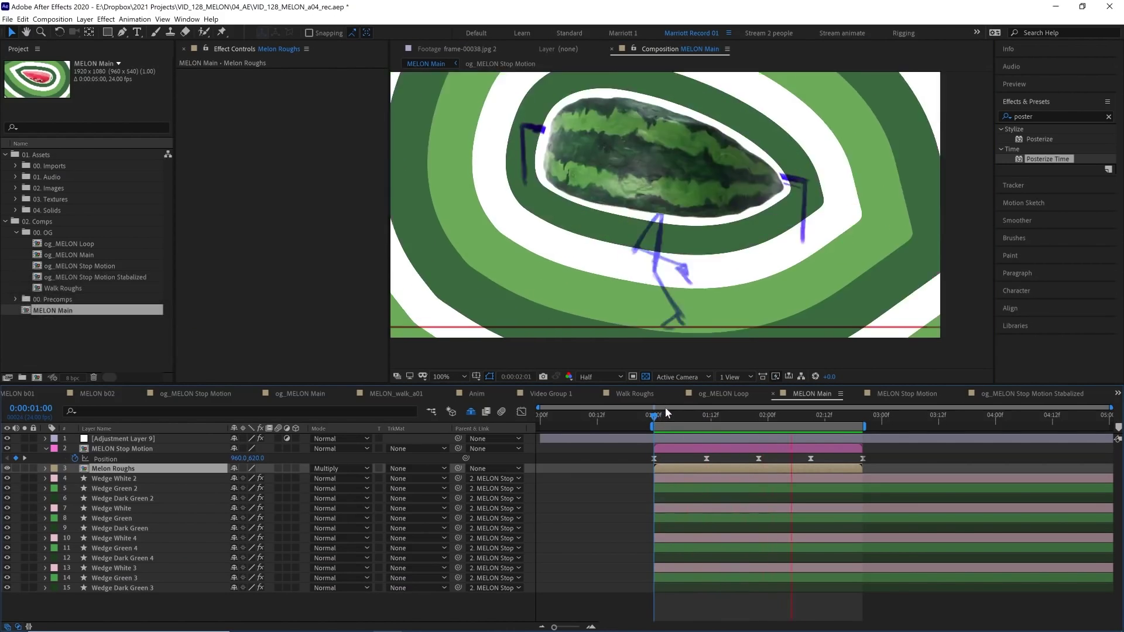
pyautogui.moveTo(668, 416); pyautogui.dragTo(660, 417)
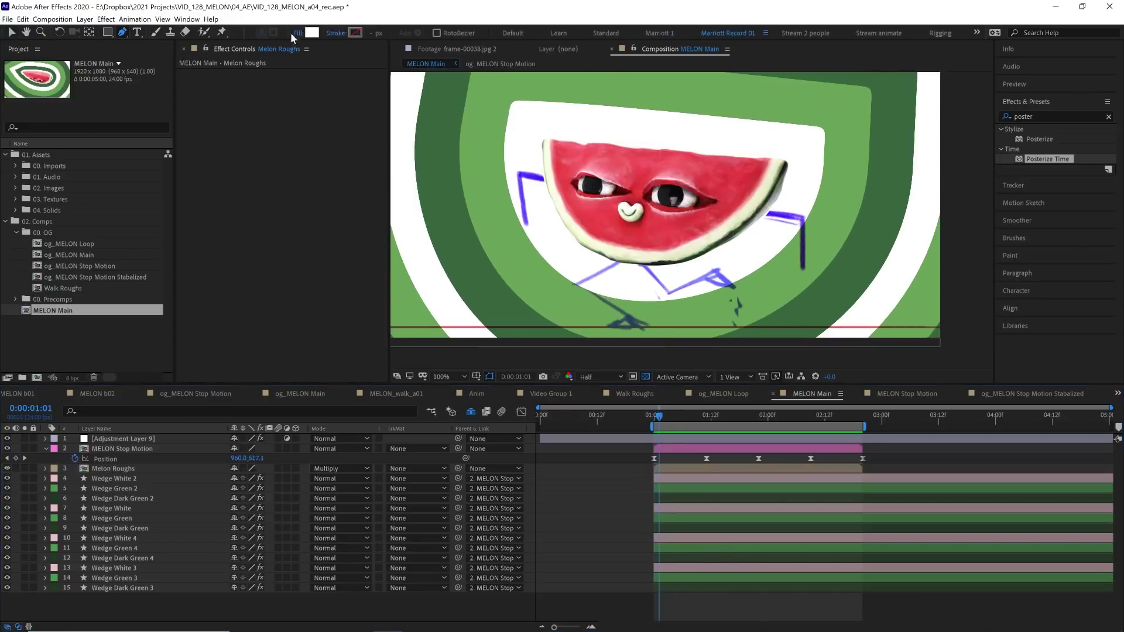
pyautogui.click(626, 257)
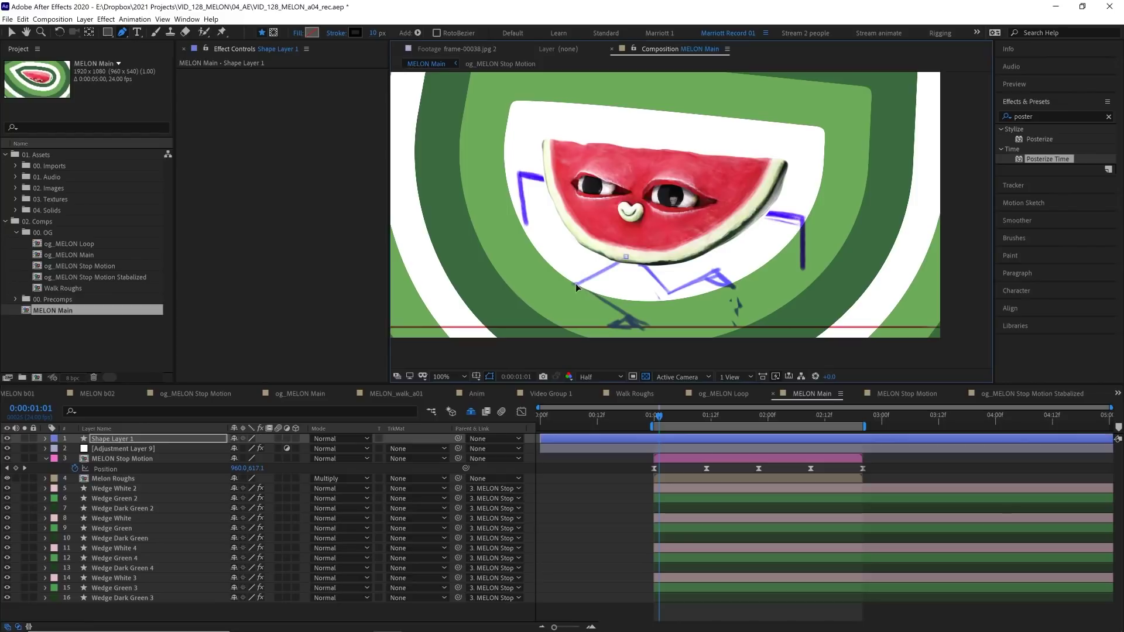
pyautogui.click(640, 325)
# Step: Enable keyframing on the leg's Path and reshape its points to match the rough drawings at 0:00:01:02 and 0:00:01:04
pyautogui.click(95, 479)
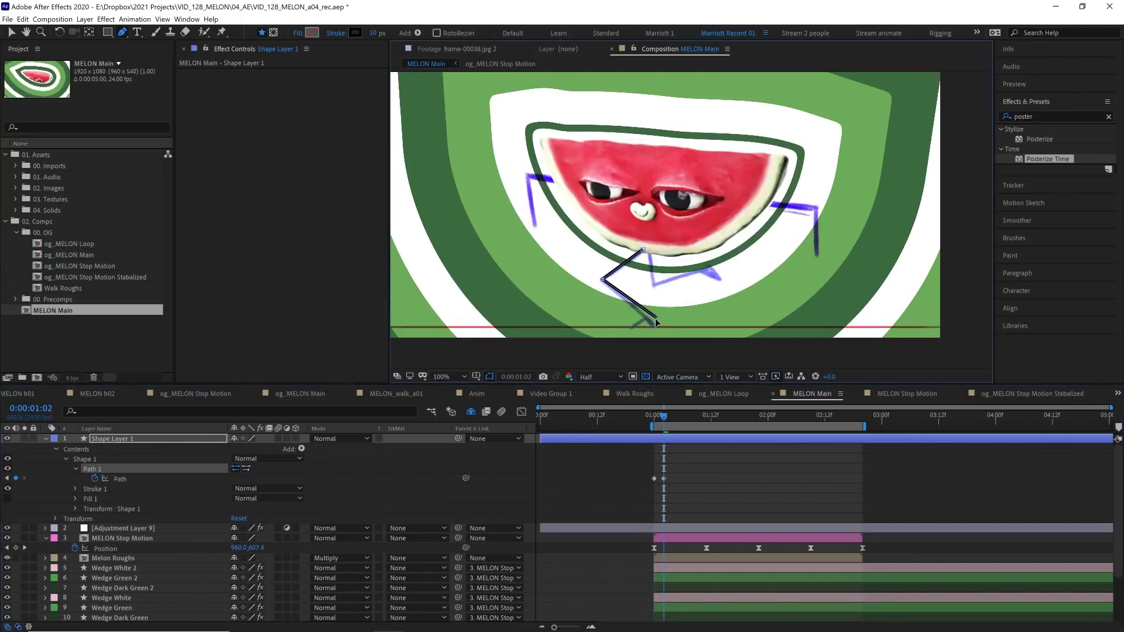
pyautogui.moveTo(656, 319); pyautogui.dragTo(651, 324)
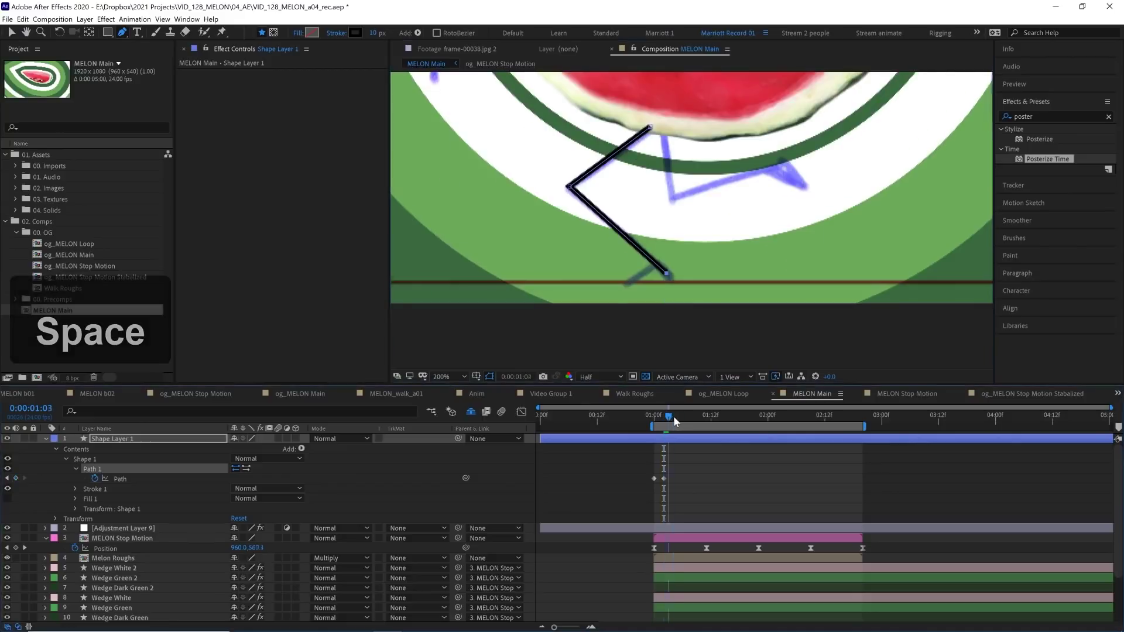
pyautogui.moveTo(674, 417); pyautogui.dragTo(675, 417)
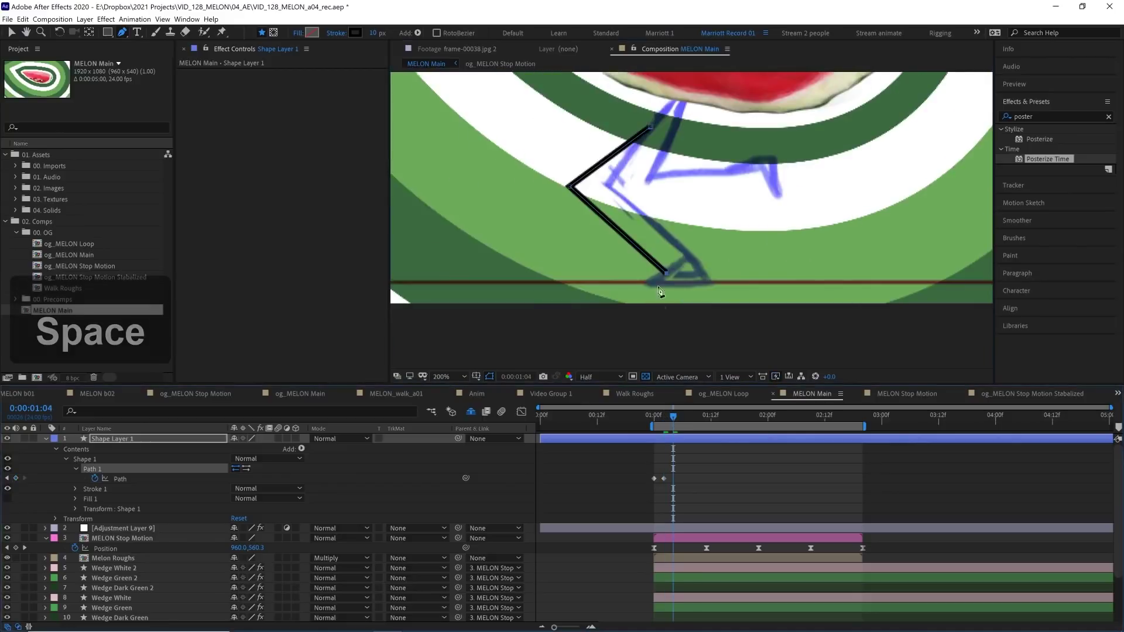
pyautogui.moveTo(580, 189); pyautogui.dragTo(592, 188)
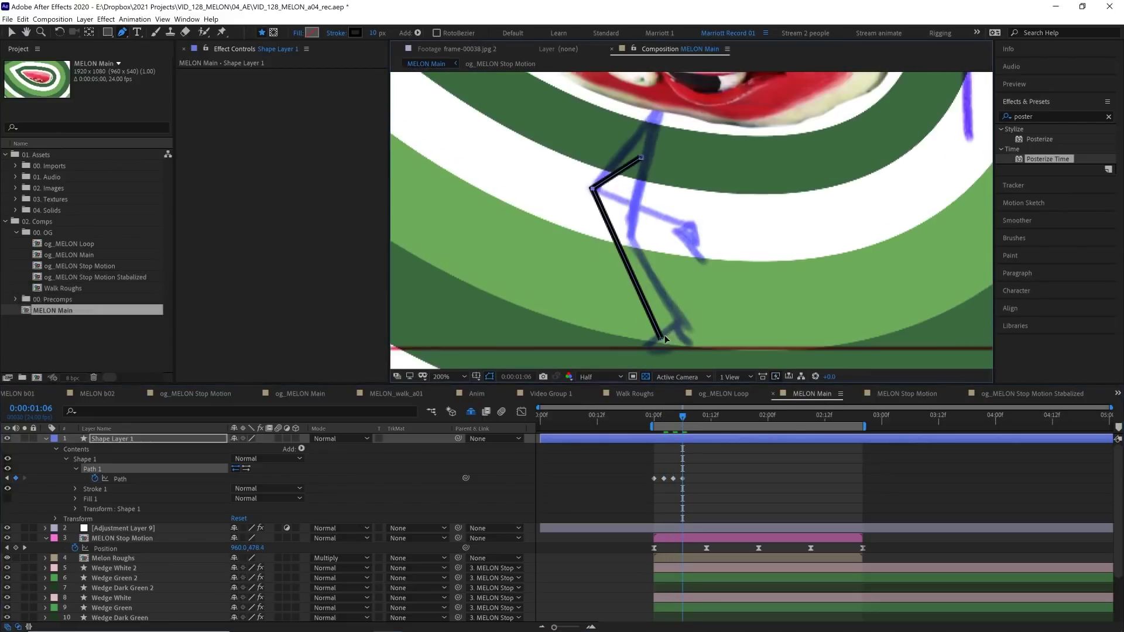
pyautogui.moveTo(664, 338); pyautogui.dragTo(679, 317)
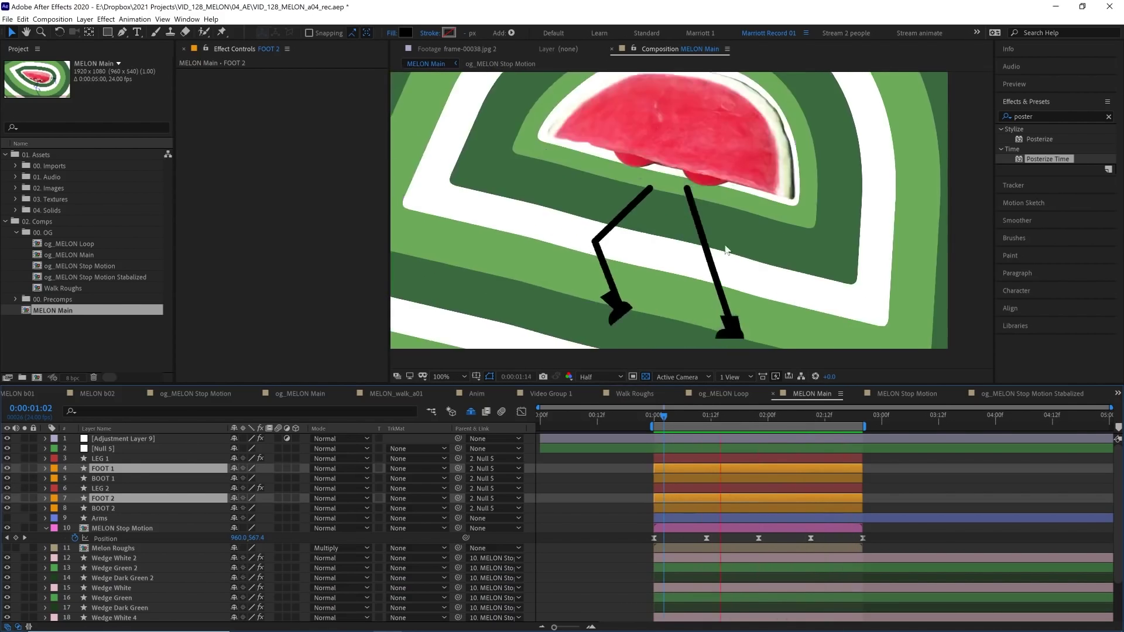
# Step: Preview the walk cycle with the finished legs and boots, and hide the Arms layer
pyautogui.press('space')
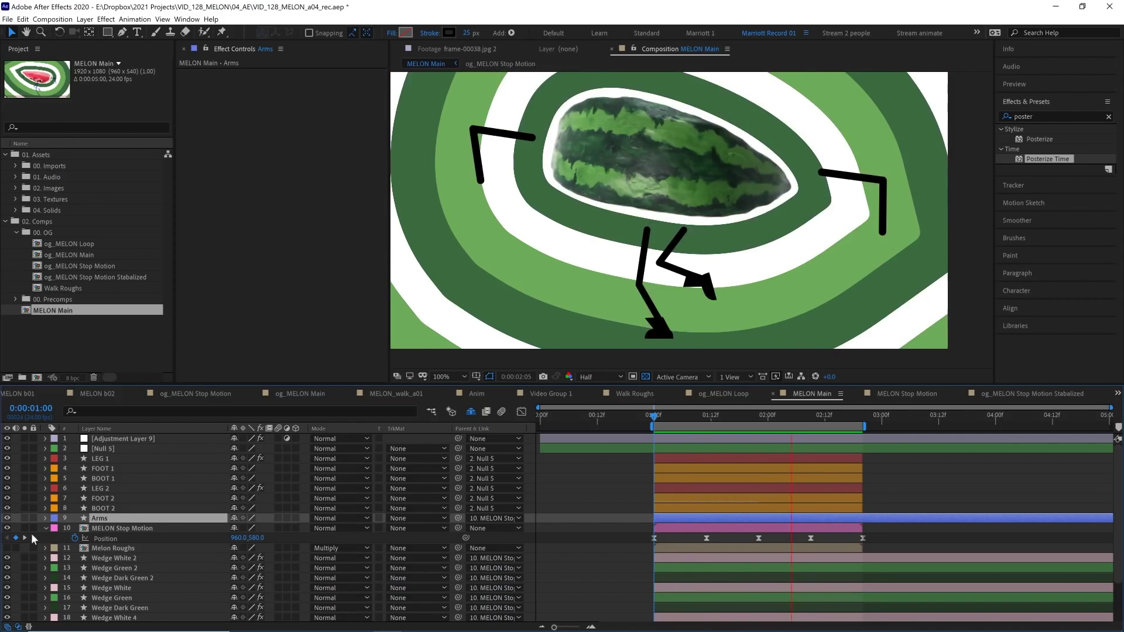
pyautogui.click(7, 518)
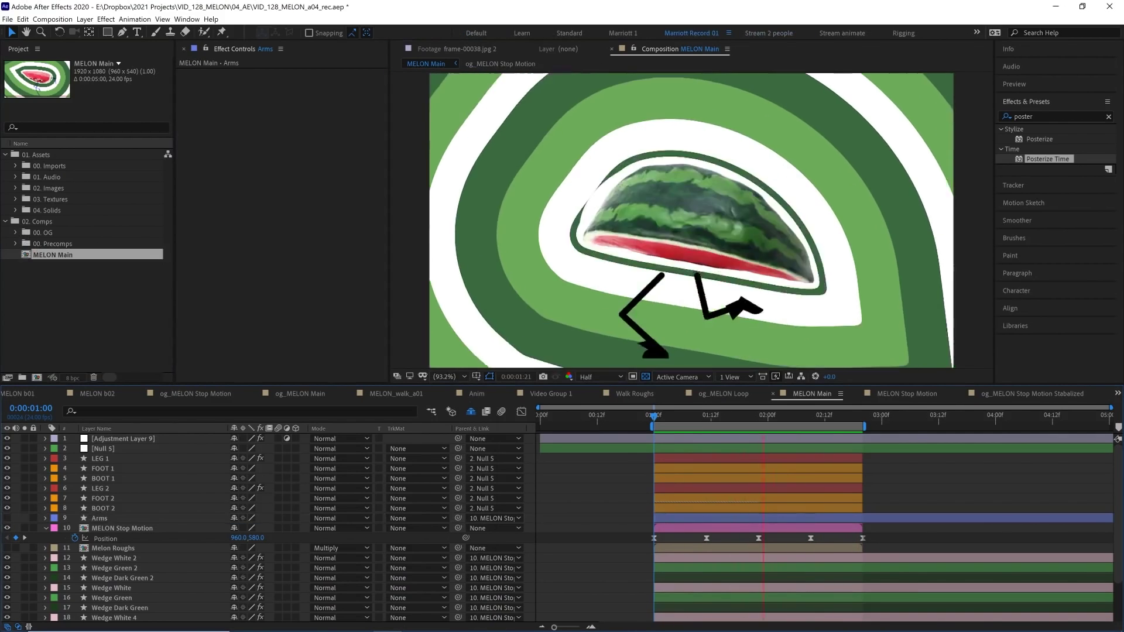